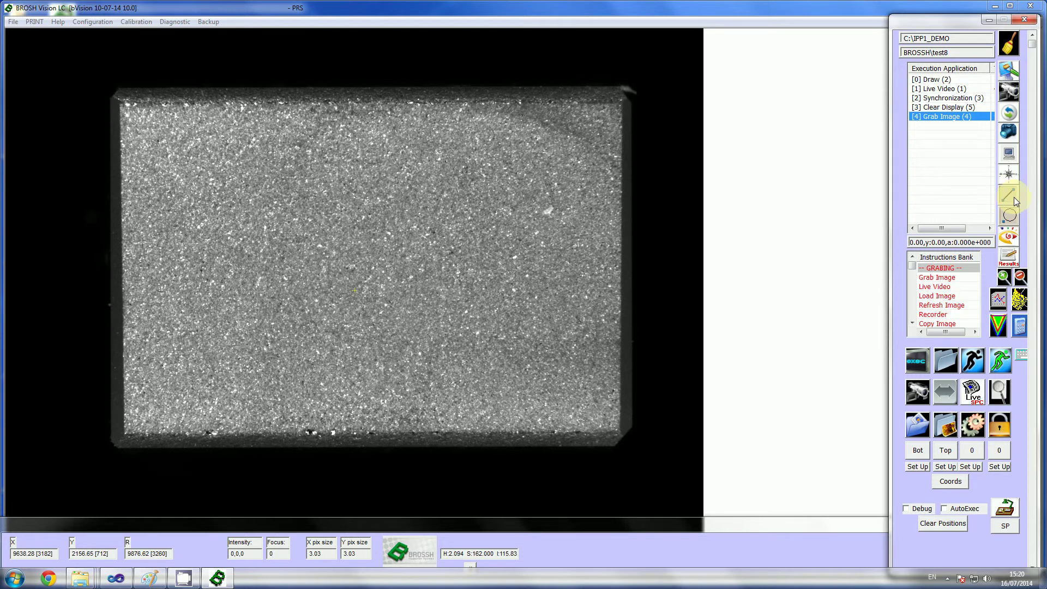
Step: Add a line detection instruction and set its search method to From Left/Top to the first Edge
{"action": "left_click", "coordinate": [1013, 197]}
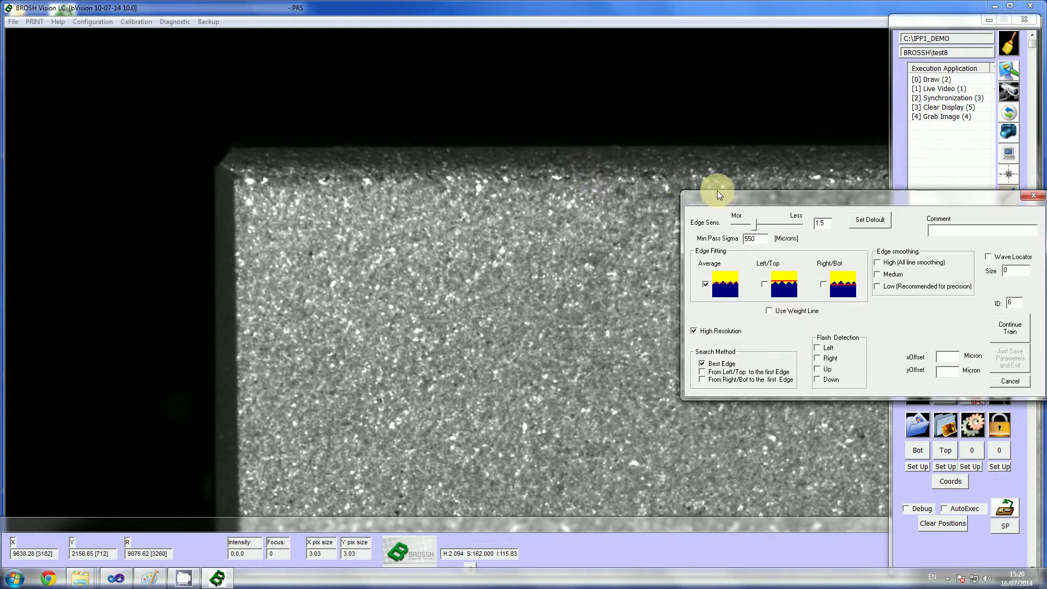
{"action": "left_click_drag", "start_coordinate": [742, 196], "coordinate": [551, 207]}
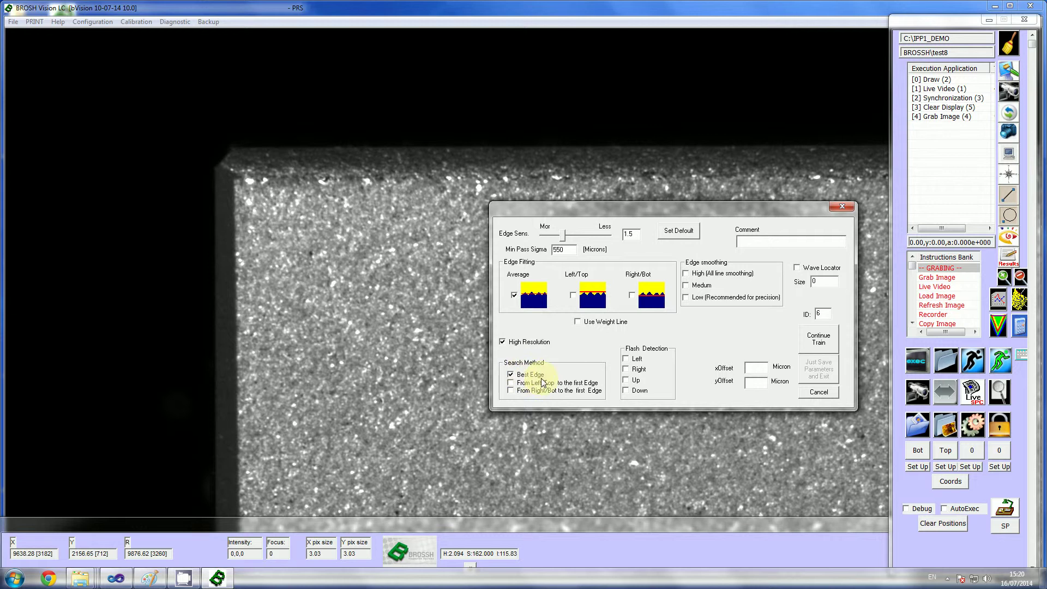
{"action": "left_click", "coordinate": [511, 383]}
{"action": "left_click", "coordinate": [510, 390]}
{"action": "left_click_drag", "start_coordinate": [617, 214], "coordinate": [614, 219]}
{"action": "left_click", "coordinate": [538, 388]}
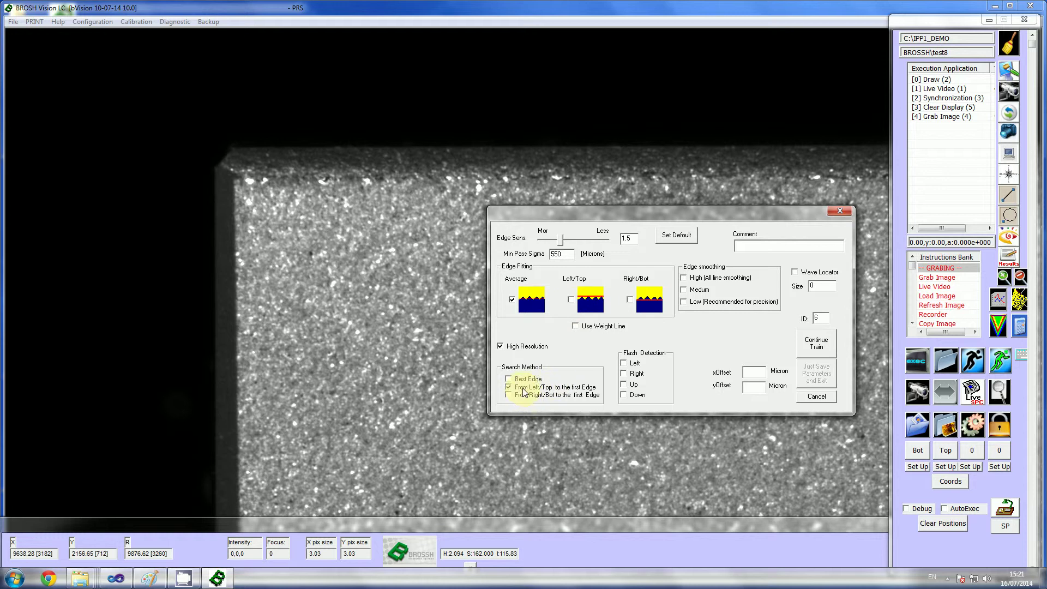
{"action": "left_click", "coordinate": [520, 387]}
{"action": "left_click_drag", "start_coordinate": [572, 221], "coordinate": [566, 229]}
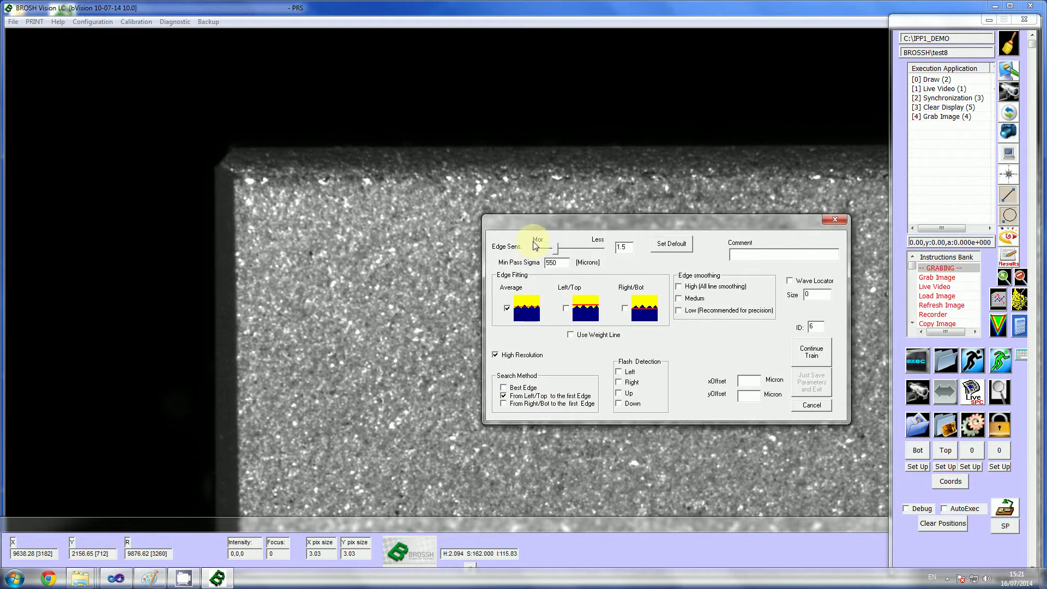
Step: Set the edge sensitivity to about 2.27, keep the From Left/Top search method, and continue to line training
{"action": "left_click", "coordinate": [555, 250]}
{"action": "left_click_drag", "start_coordinate": [558, 250], "coordinate": [552, 254]}
{"action": "left_click_drag", "start_coordinate": [552, 244], "coordinate": [561, 269]}
{"action": "left_click_drag", "start_coordinate": [555, 249], "coordinate": [556, 249]}
{"action": "double_click", "coordinate": [622, 247]}
{"action": "left_click_drag", "start_coordinate": [555, 248], "coordinate": [573, 252]}
{"action": "left_click", "coordinate": [513, 388]}
{"action": "left_click", "coordinate": [515, 396]}
{"action": "left_click_drag", "start_coordinate": [619, 220], "coordinate": [624, 217]}
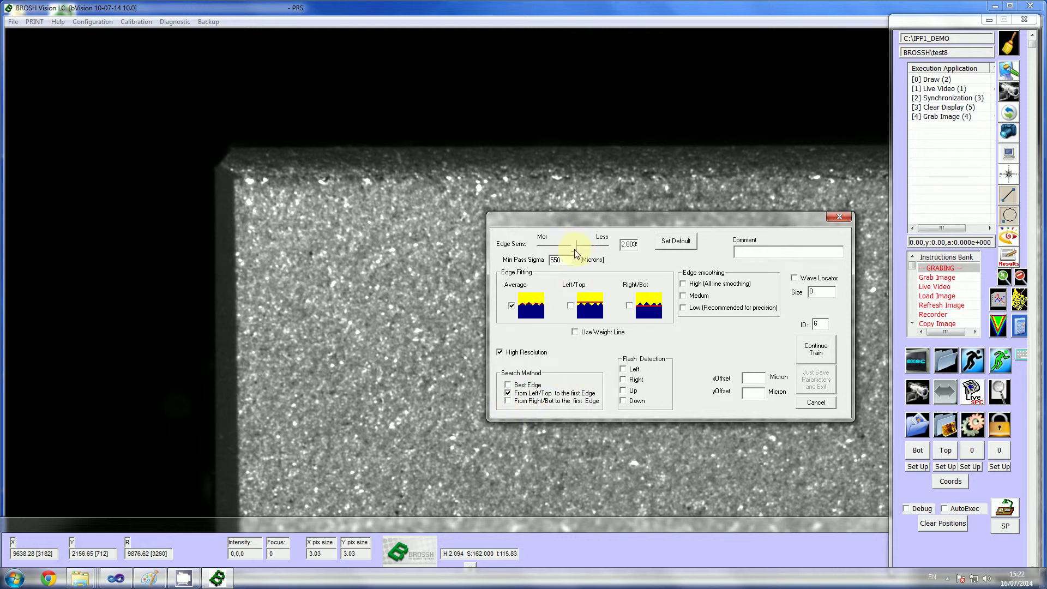
{"action": "left_click_drag", "start_coordinate": [574, 249], "coordinate": [571, 249]}
{"action": "left_click_drag", "start_coordinate": [614, 217], "coordinate": [612, 211]}
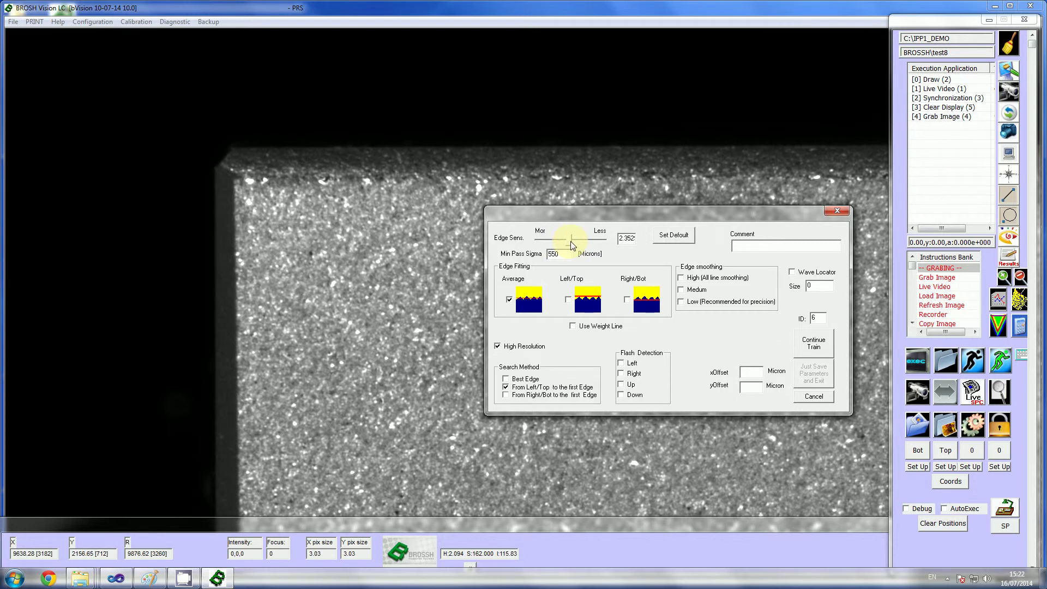
{"action": "left_click_drag", "start_coordinate": [571, 241], "coordinate": [567, 241]}
{"action": "left_click", "coordinate": [817, 348]}
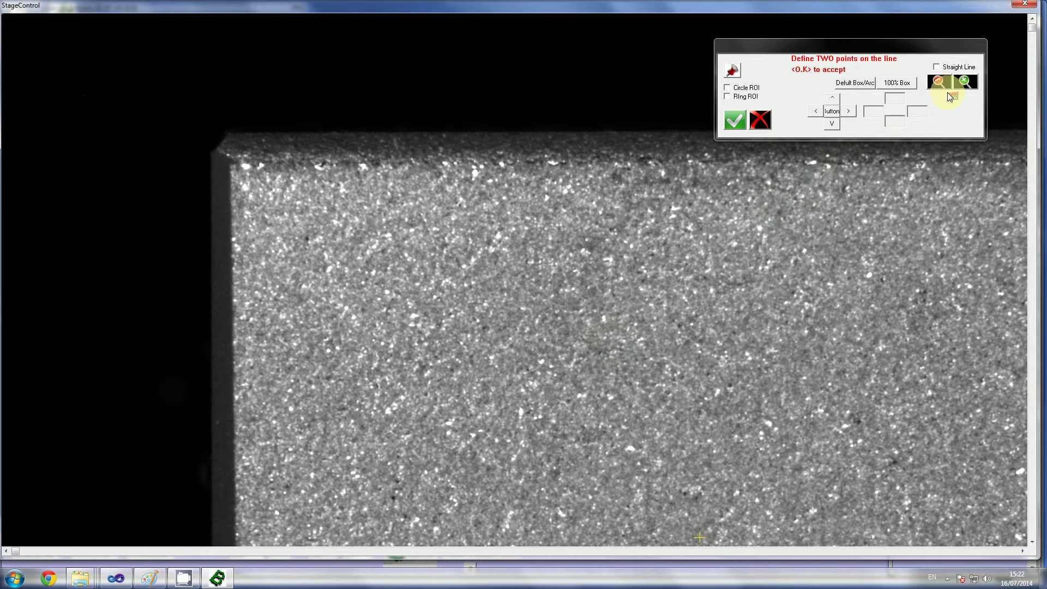
{"action": "left_click", "coordinate": [938, 81]}
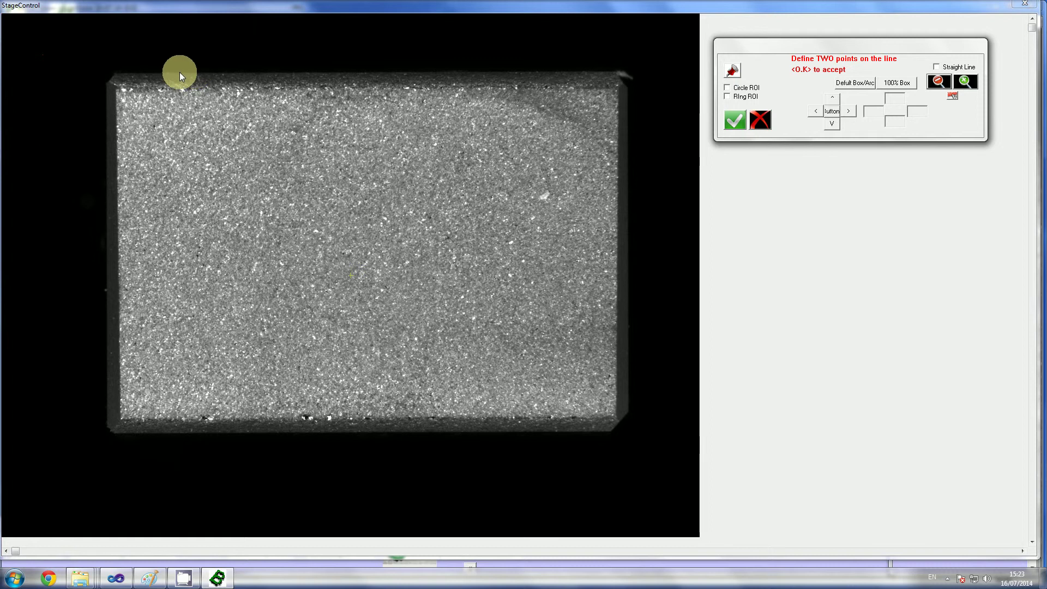
{"action": "left_click", "coordinate": [179, 72]}
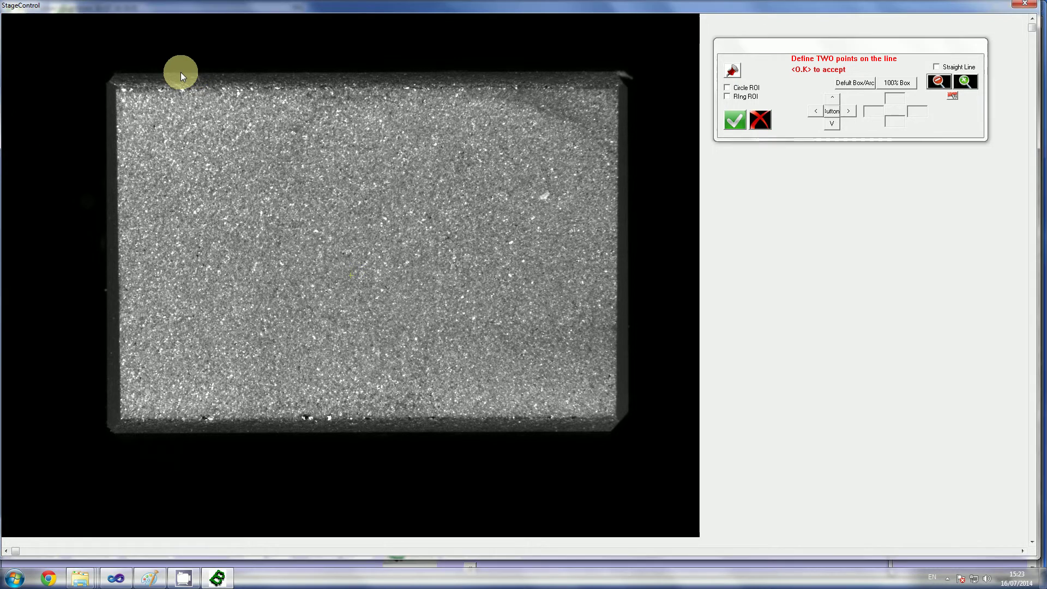
{"action": "left_click", "coordinate": [555, 70]}
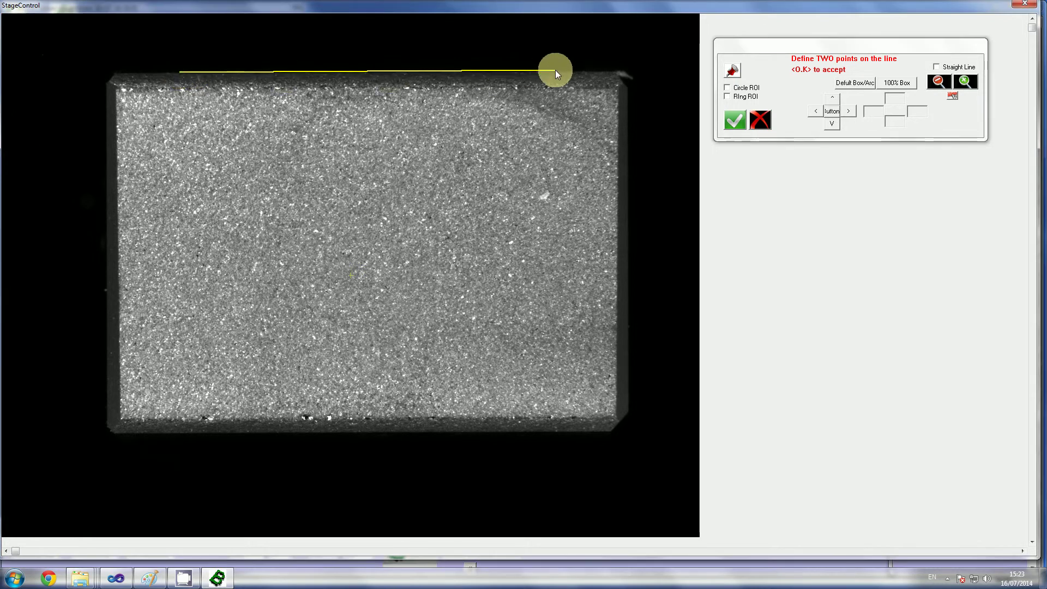
{"action": "left_click", "coordinate": [156, 72]}
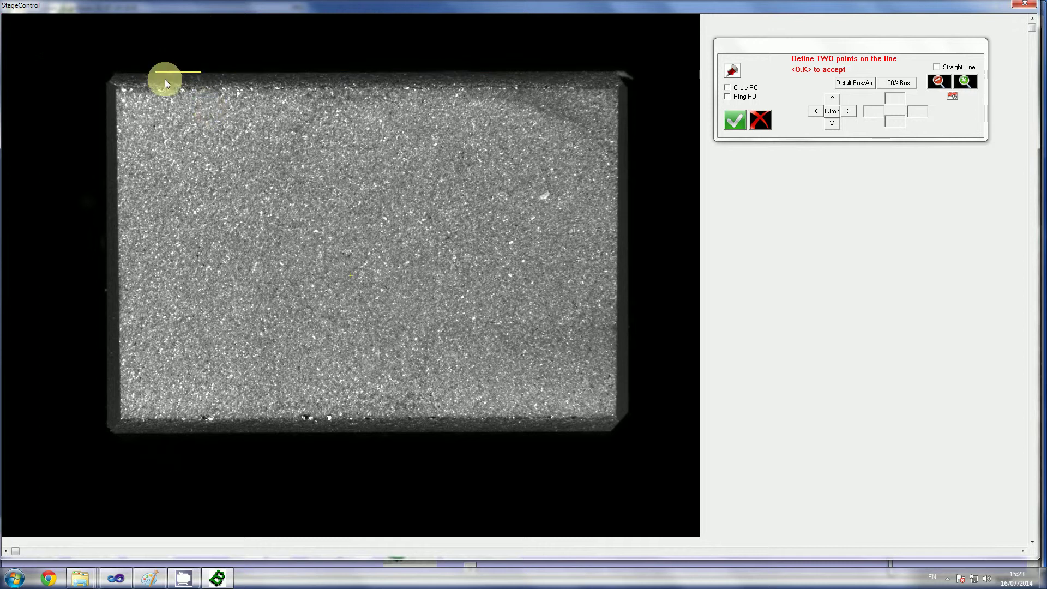
{"action": "left_click", "coordinate": [141, 73]}
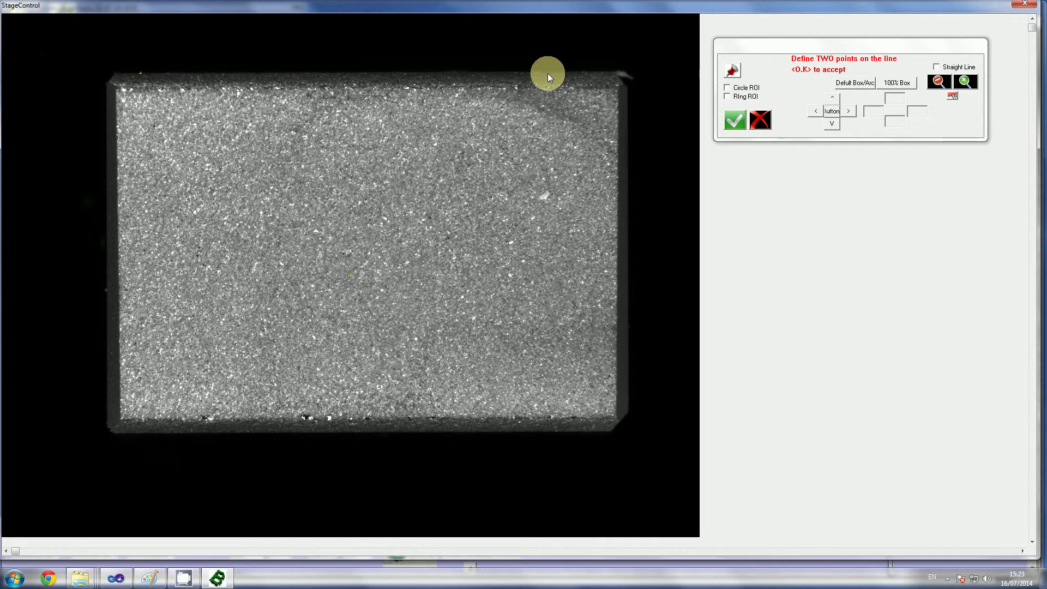
{"action": "left_click", "coordinate": [581, 71]}
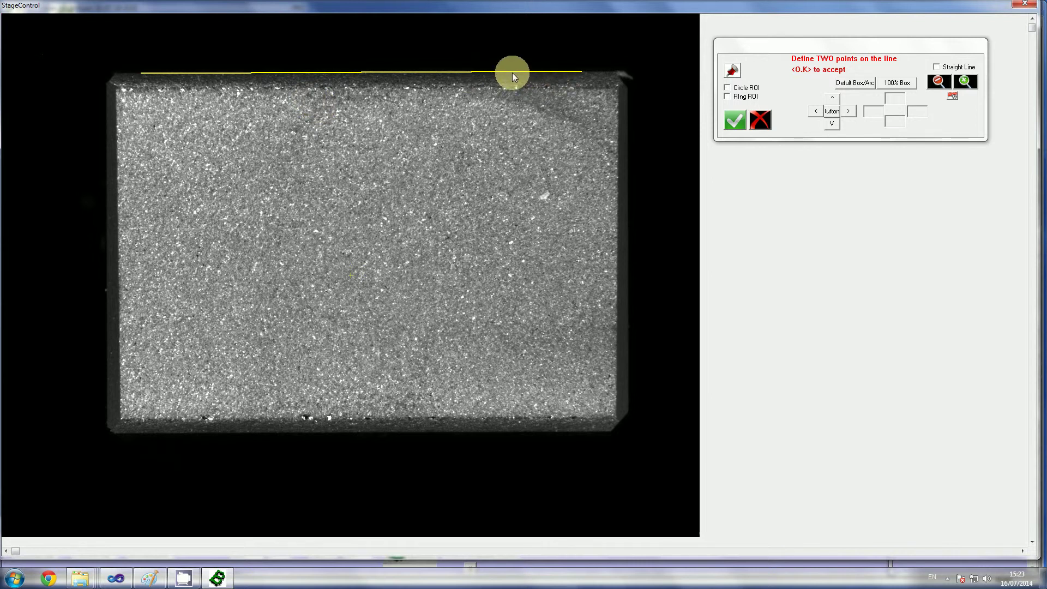
{"action": "left_click", "coordinate": [553, 72]}
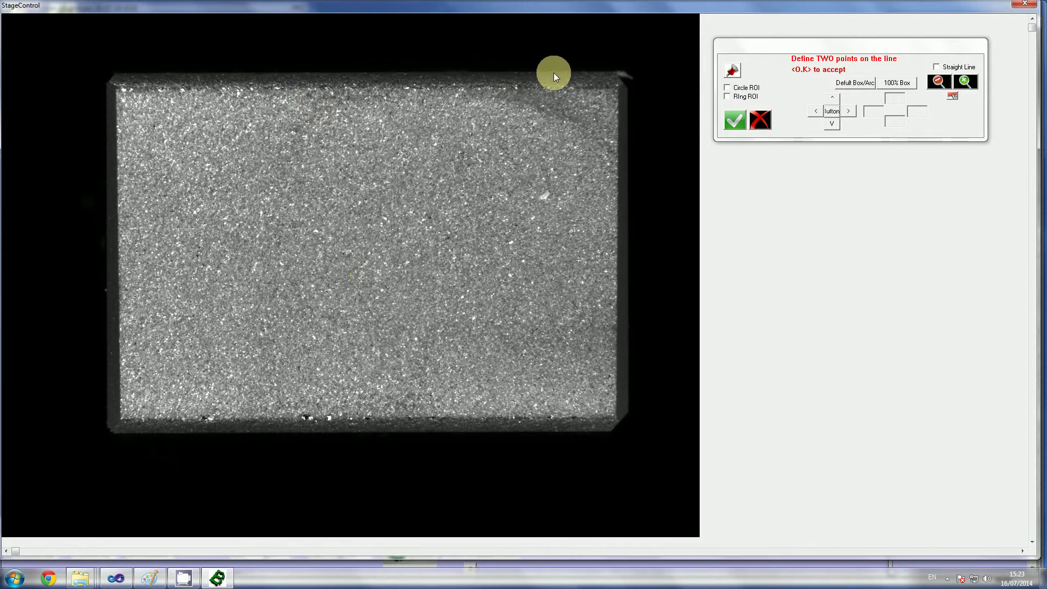
{"action": "left_click", "coordinate": [669, 70]}
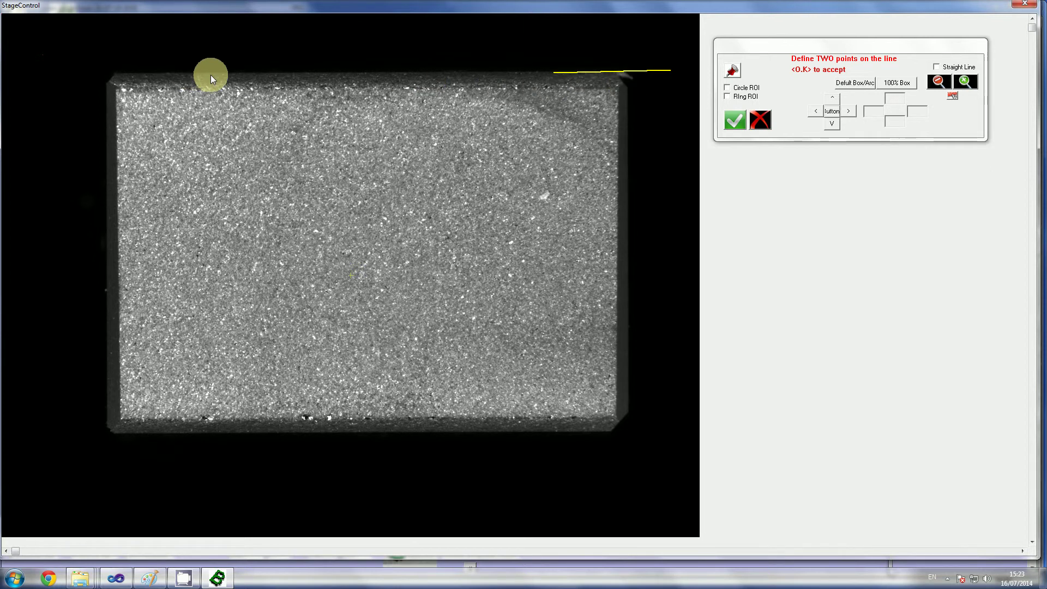
Step: Define the two-point training line along most of the part's upper edge and accept it
{"action": "left_click", "coordinate": [194, 72]}
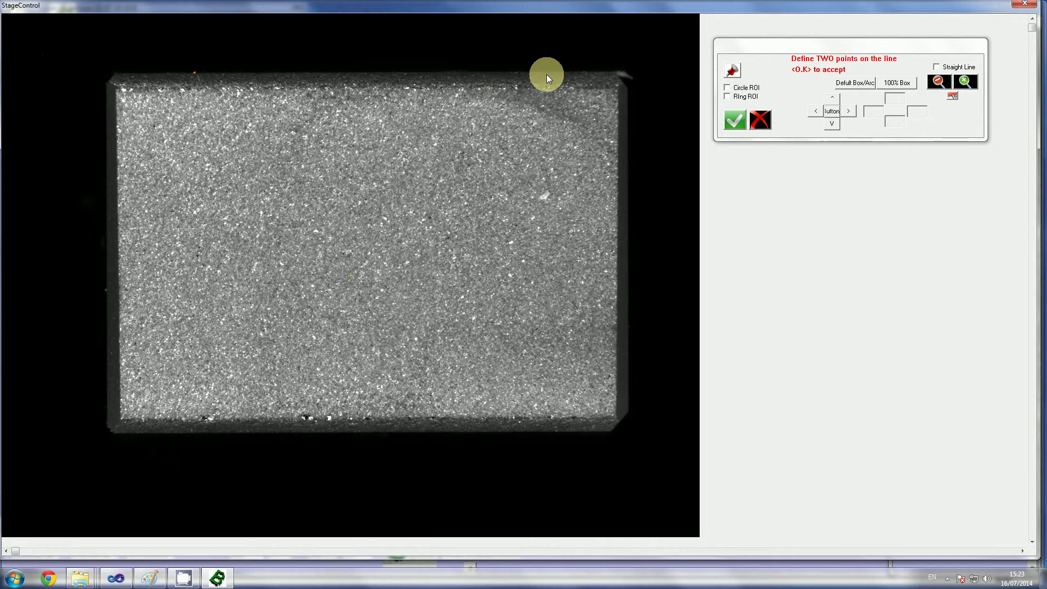
{"action": "left_click", "coordinate": [567, 72]}
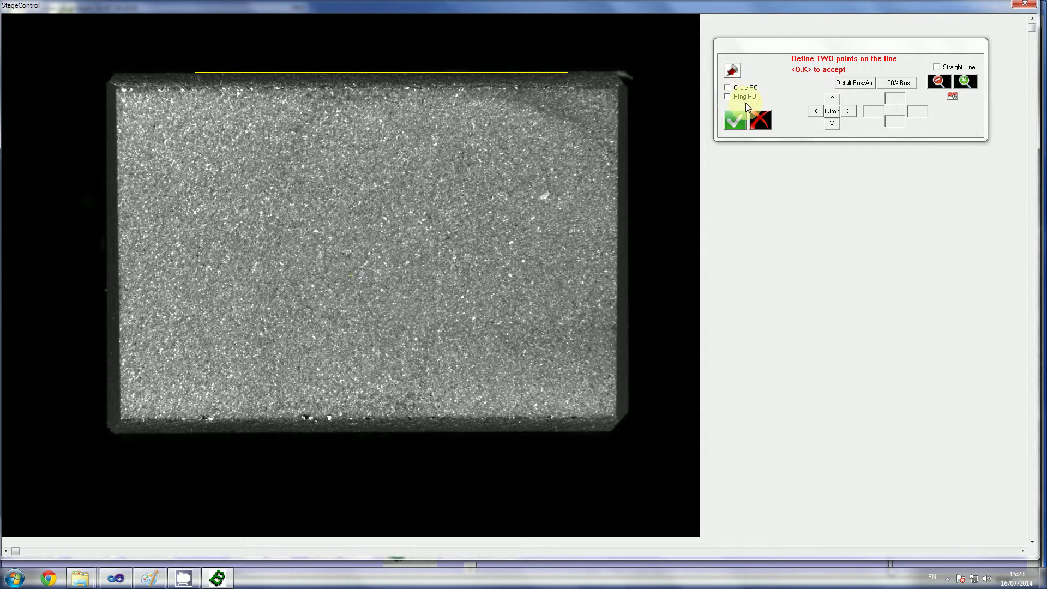
{"action": "left_click", "coordinate": [739, 123]}
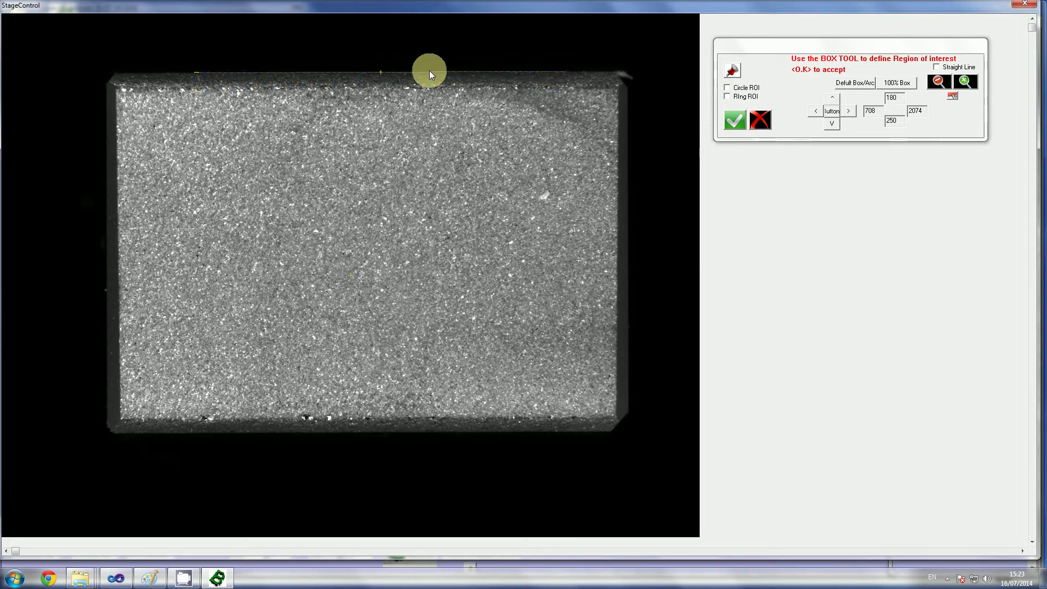
Step: Enlarge the region of interest around the upper edge to span 36 to 616 vertically, and accept it
{"action": "left_click_drag", "start_coordinate": [430, 70], "coordinate": [381, 73]}
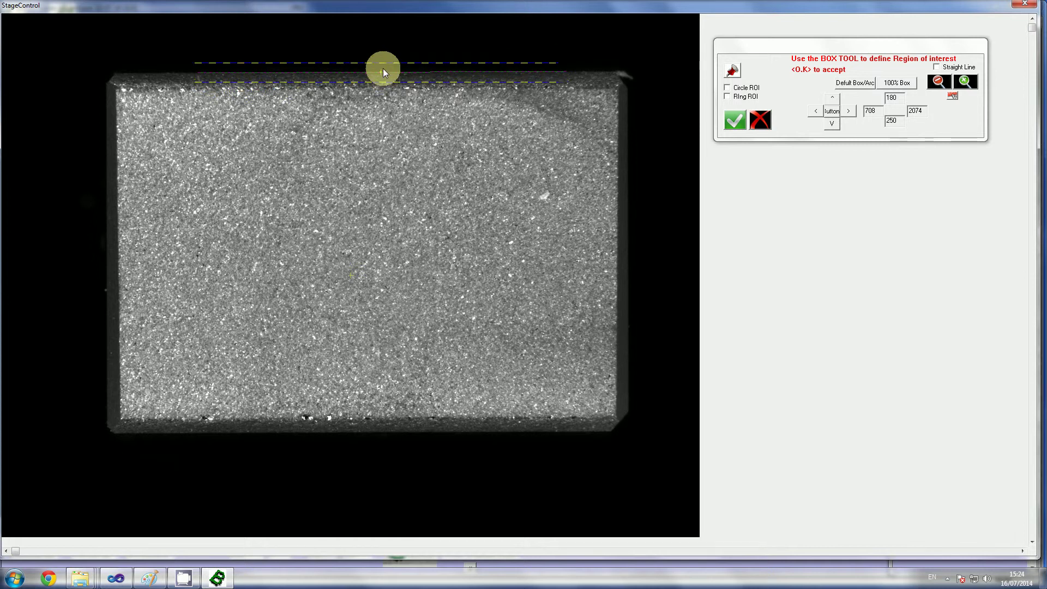
{"action": "left_click_drag", "start_coordinate": [384, 71], "coordinate": [377, 185]}
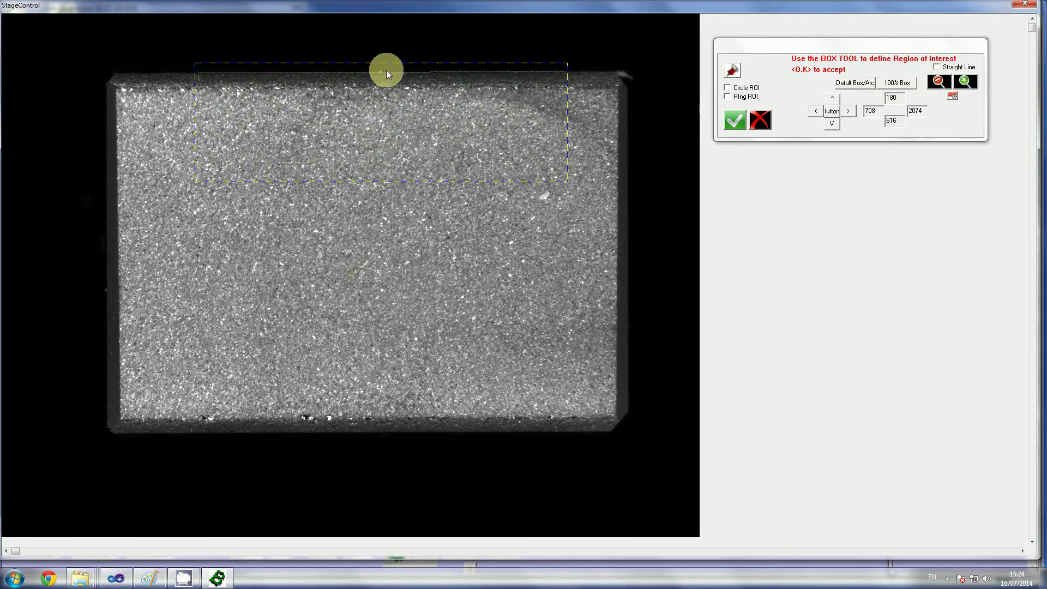
{"action": "left_click_drag", "start_coordinate": [381, 62], "coordinate": [382, 24]}
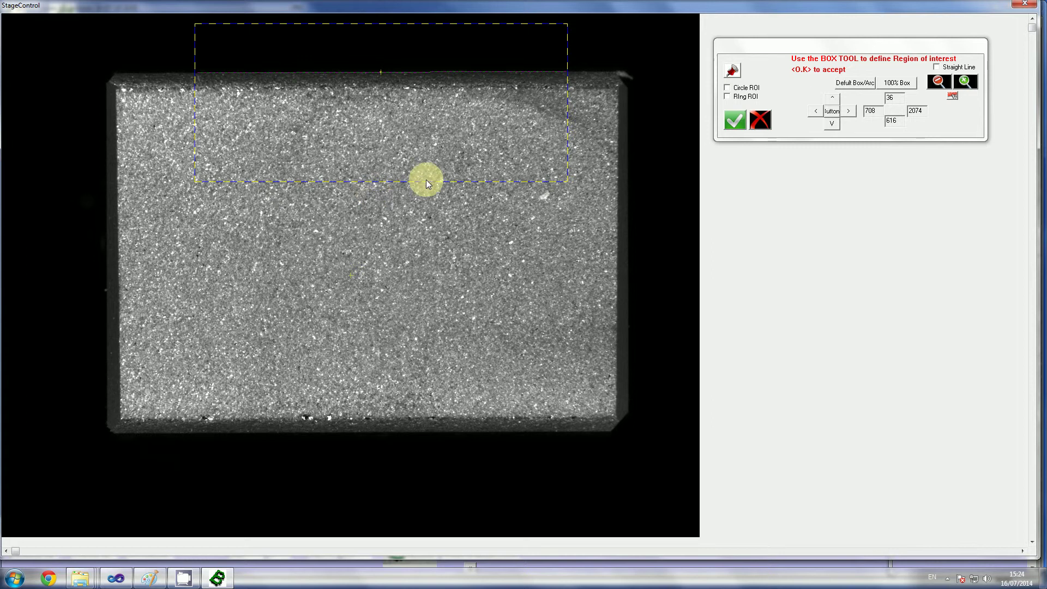
{"action": "left_click", "coordinate": [732, 121]}
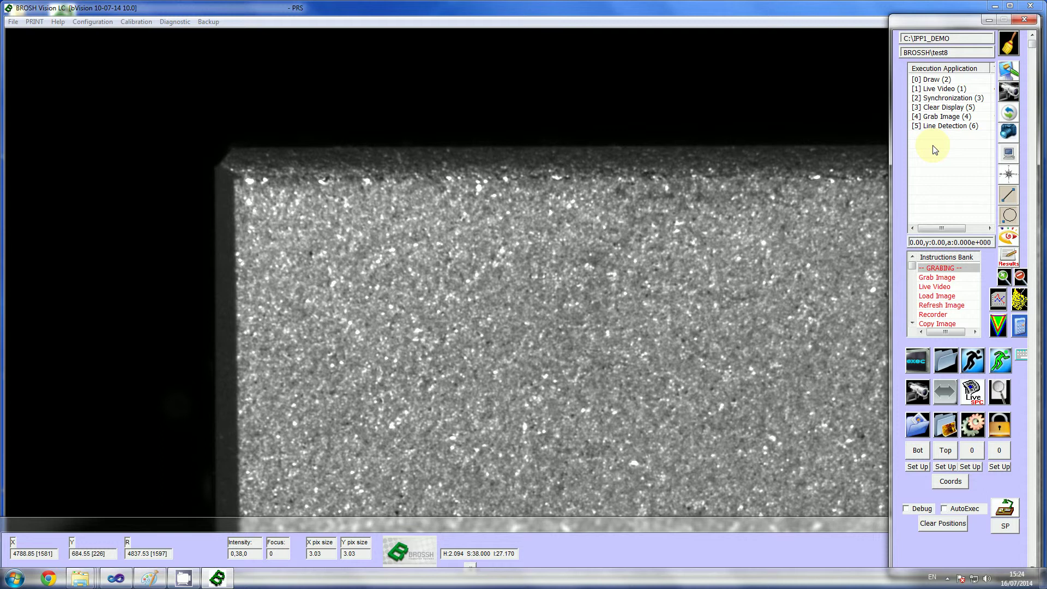
Step: Retrain the line detection with an edge sensitivity of about 3.22, running the detection before and after the change
{"action": "left_click", "coordinate": [941, 125]}
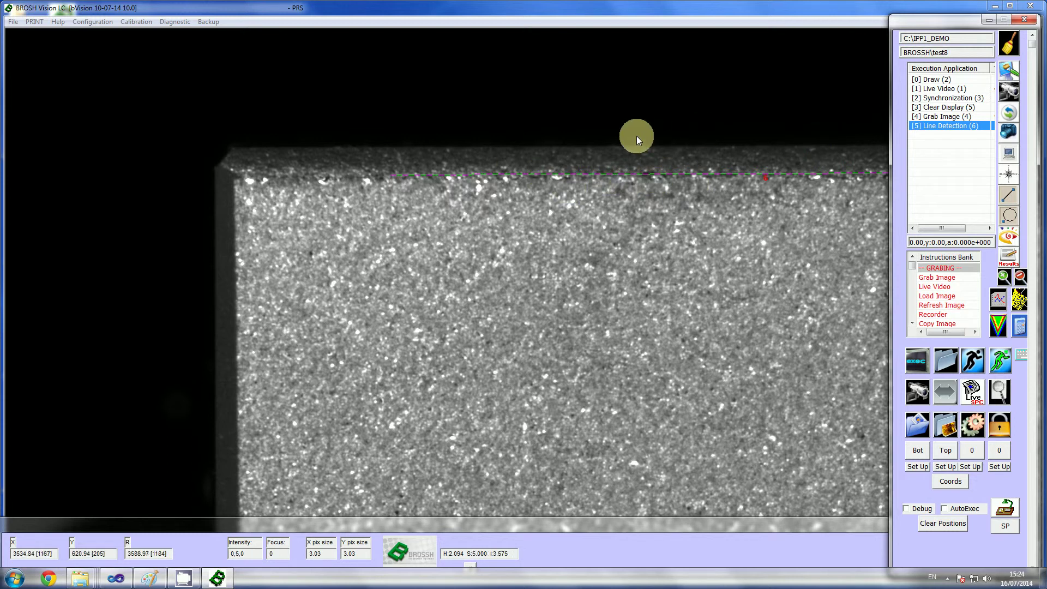
{"action": "double_click", "coordinate": [925, 126]}
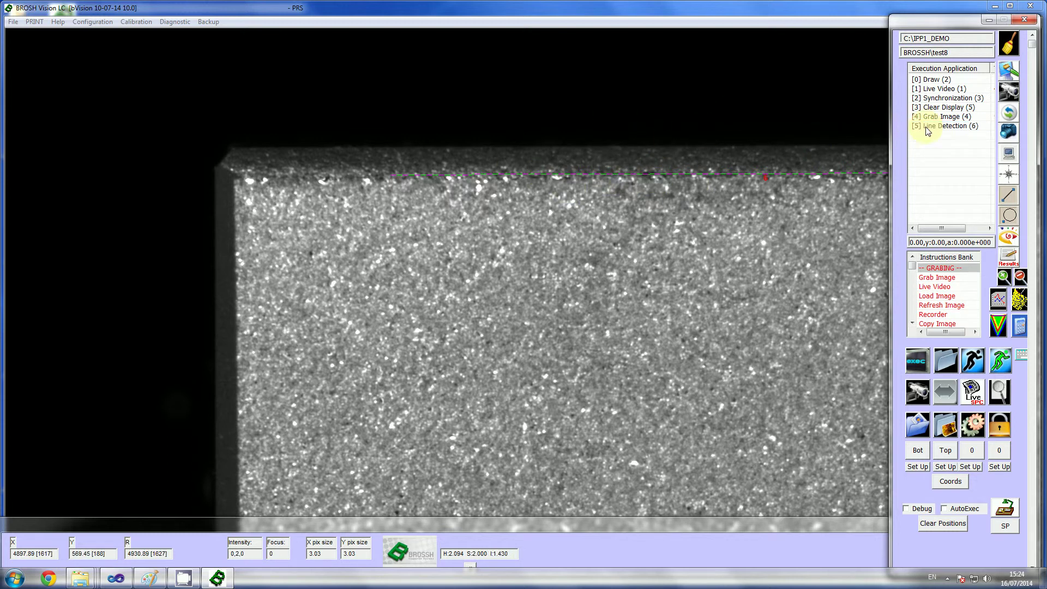
{"action": "left_click", "coordinate": [941, 188]}
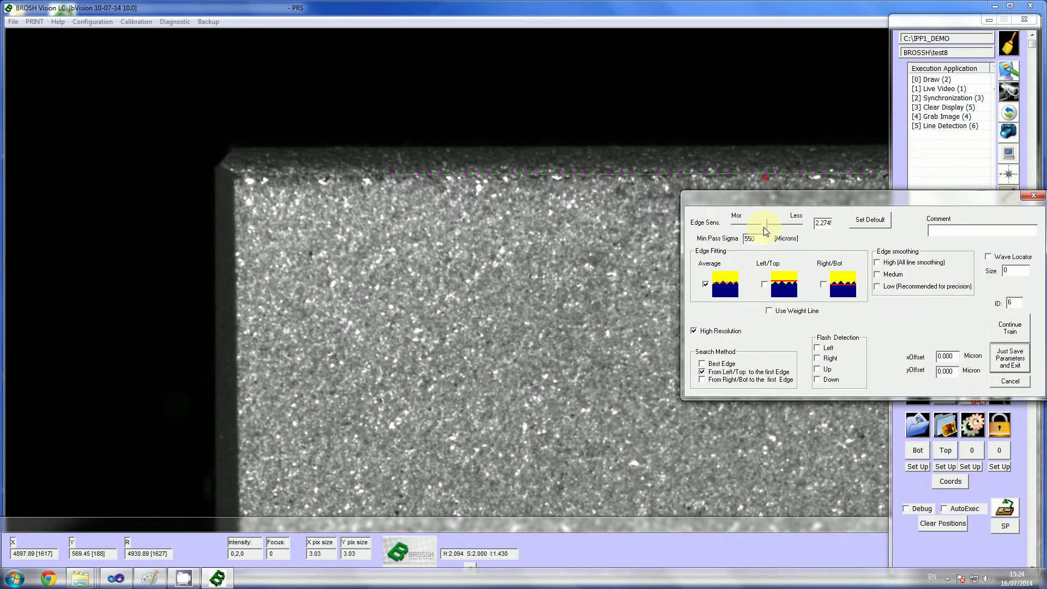
{"action": "left_click", "coordinate": [998, 357]}
{"action": "left_click", "coordinate": [735, 120]}
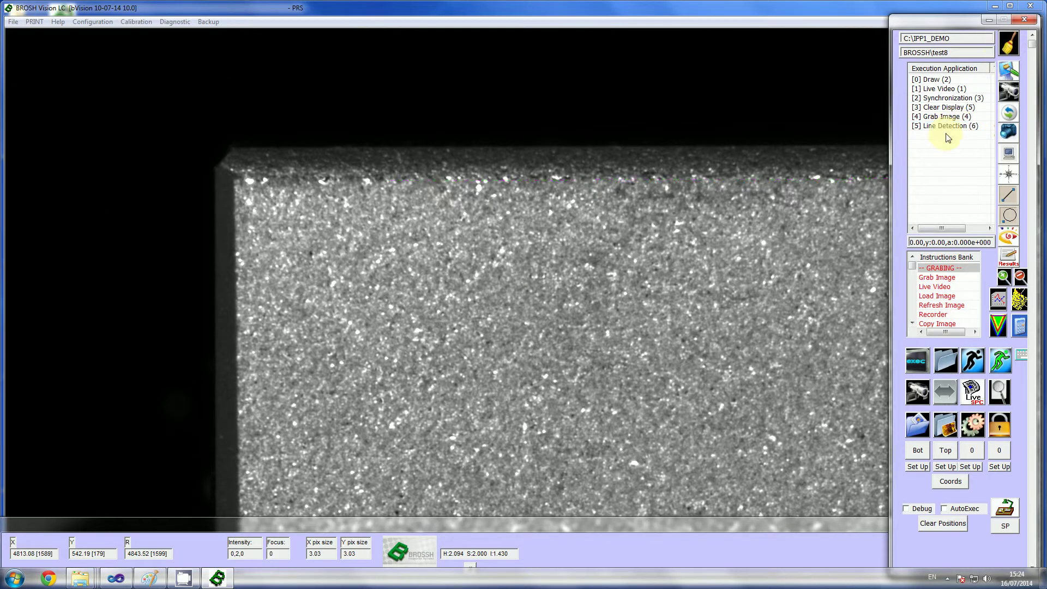
{"action": "left_click", "coordinate": [931, 131]}
{"action": "double_click", "coordinate": [930, 131]}
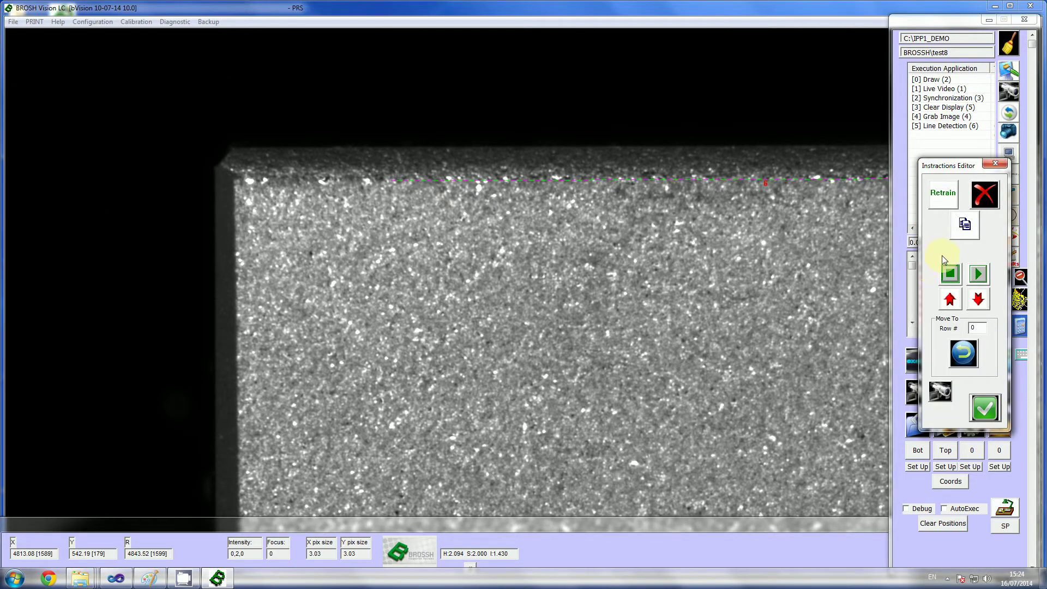
{"action": "left_click", "coordinate": [927, 256]}
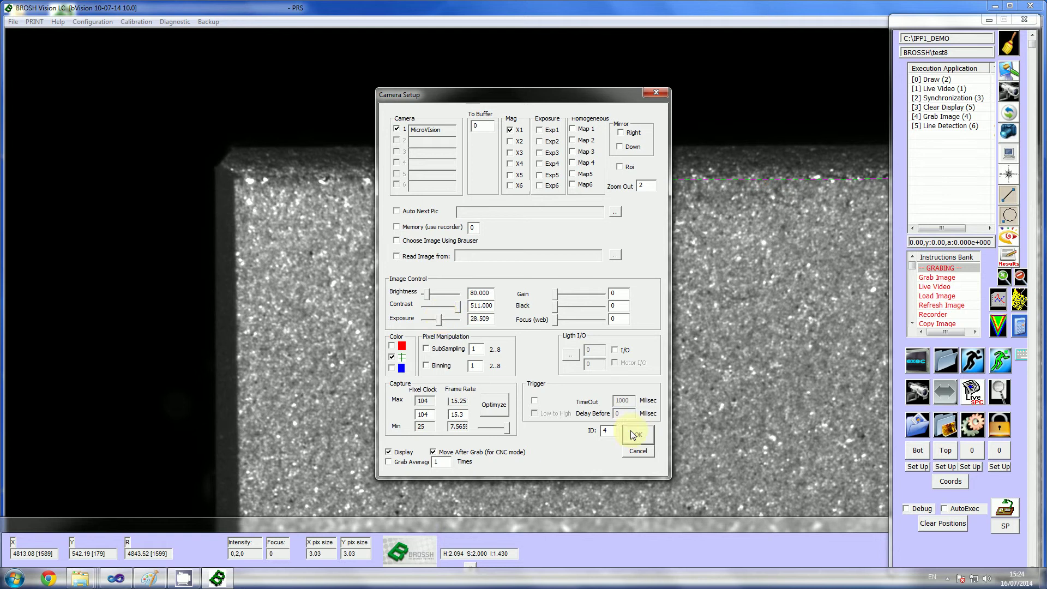
{"action": "left_click", "coordinate": [631, 420]}
Step: Retrain the line detection with the Best Edge search method, save the parameters, and run the detection
{"action": "double_click", "coordinate": [935, 130]}
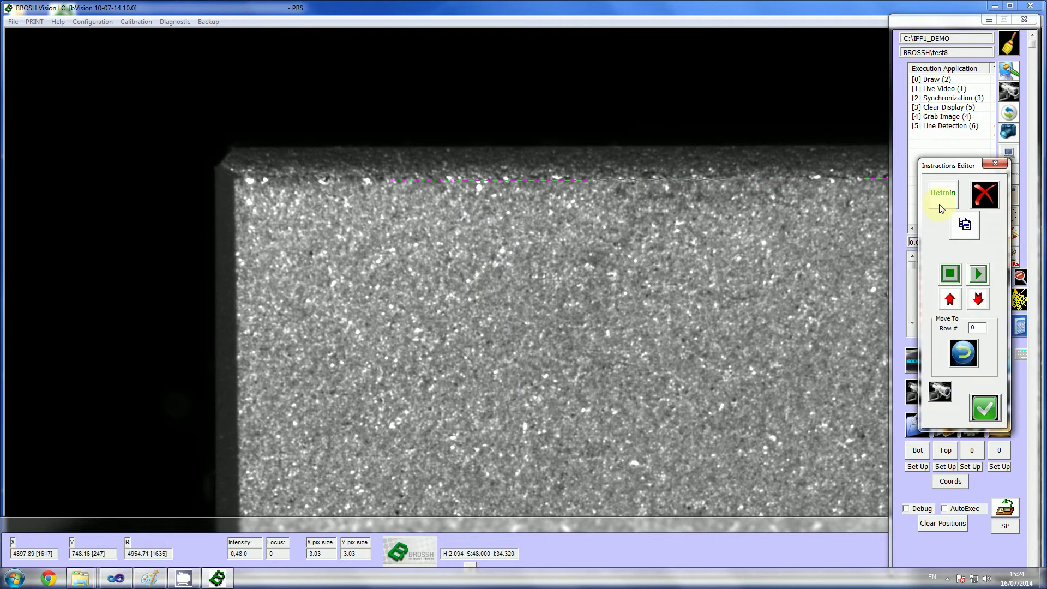
{"action": "left_click", "coordinate": [935, 206]}
{"action": "left_click", "coordinate": [722, 363]}
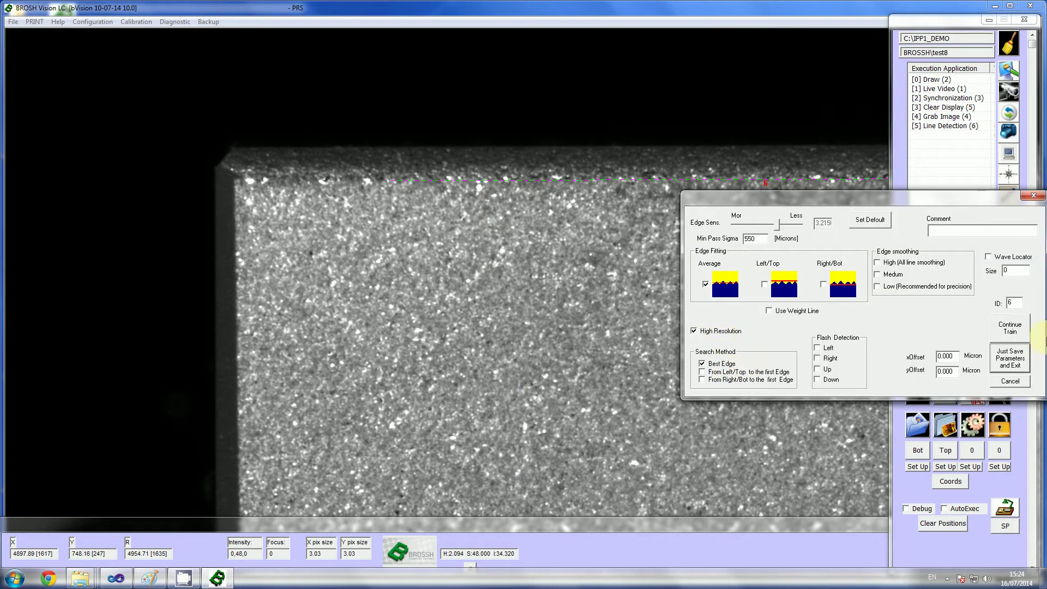
{"action": "left_click", "coordinate": [1007, 365]}
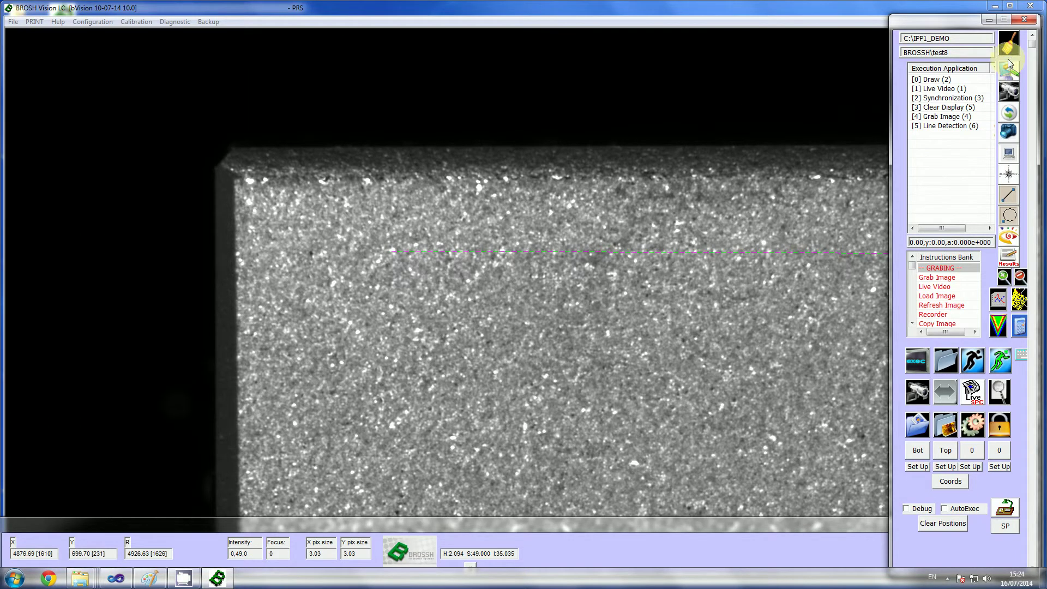
{"action": "left_click", "coordinate": [926, 126]}
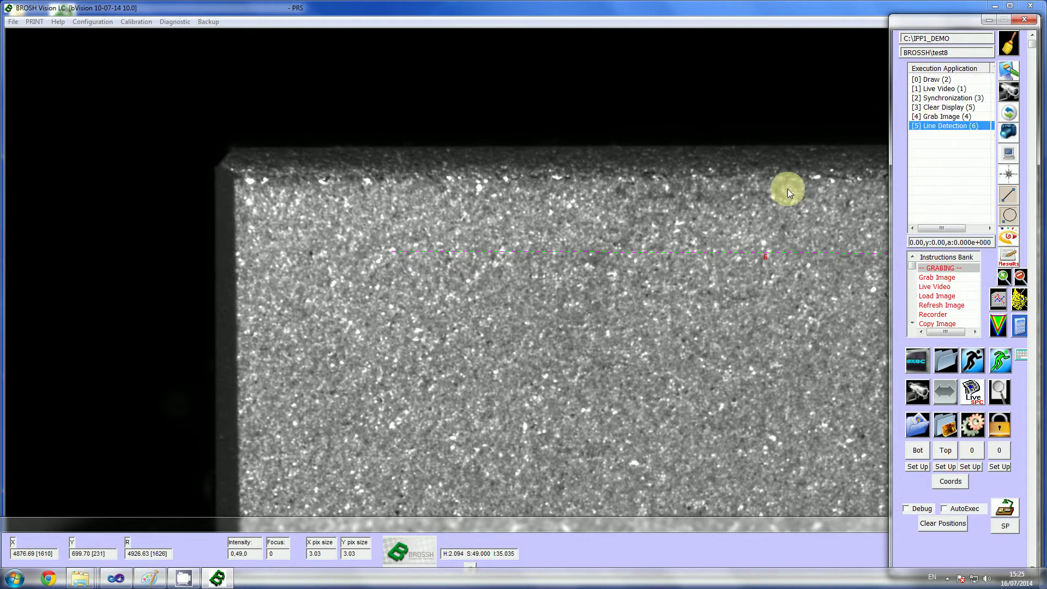
Step: Retrain the line detection to search from left/top to the first edge with an edge sensitivity of about 1.55, keeping the region of interest
{"action": "double_click", "coordinate": [930, 126]}
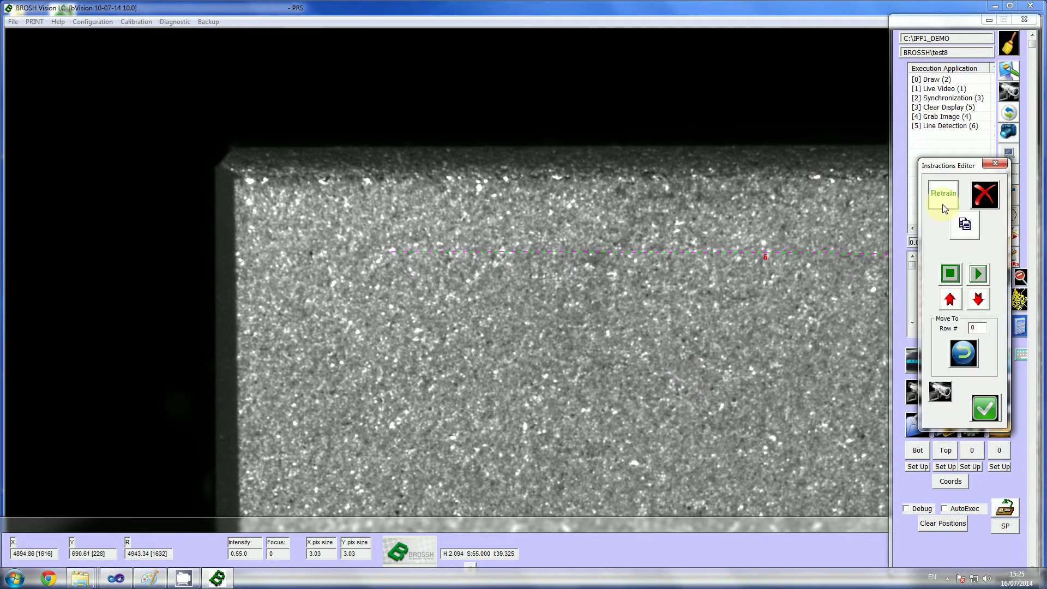
{"action": "left_click", "coordinate": [939, 200]}
{"action": "left_click", "coordinate": [725, 372]}
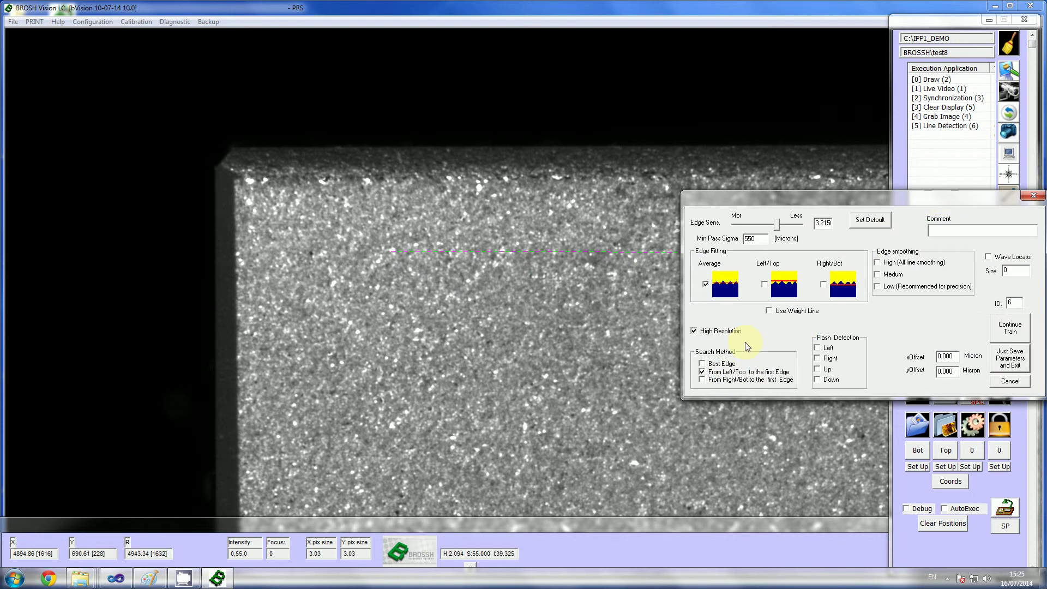
{"action": "left_click_drag", "start_coordinate": [766, 231], "coordinate": [756, 229]}
{"action": "left_click", "coordinate": [989, 356]}
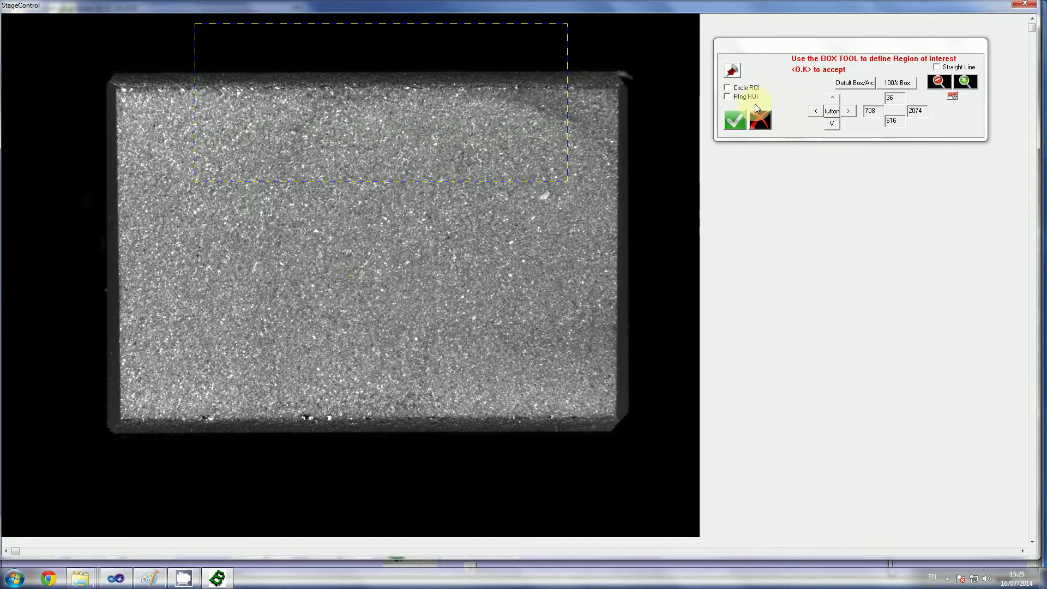
{"action": "left_click", "coordinate": [733, 117]}
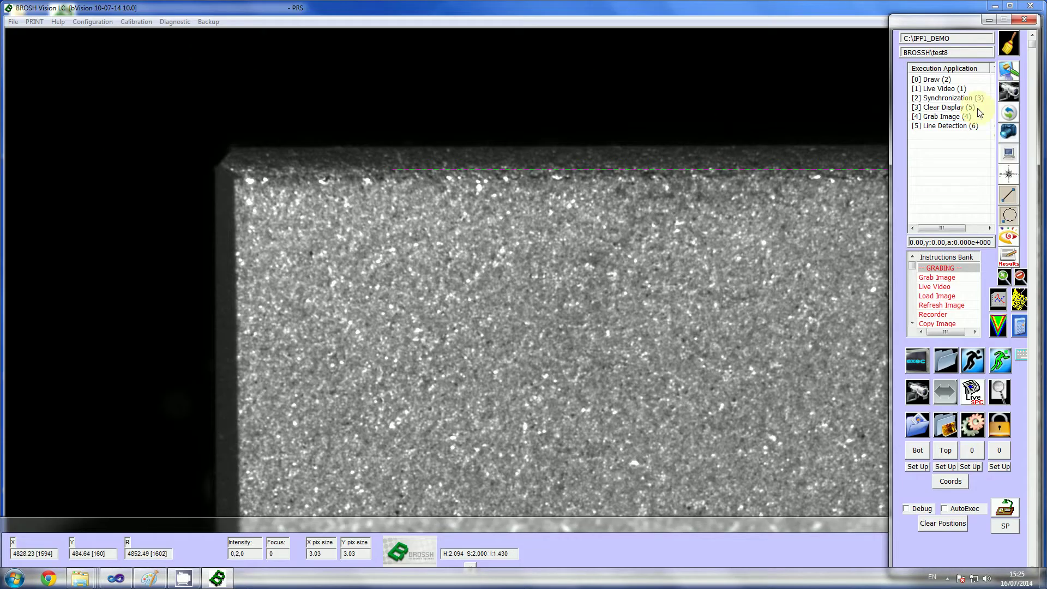
Step: Retrain the line detection with the lower boundary of the region of interest raised to 252, and accept it
{"action": "left_click", "coordinate": [936, 127]}
{"action": "double_click", "coordinate": [936, 128]}
{"action": "left_click", "coordinate": [944, 195]}
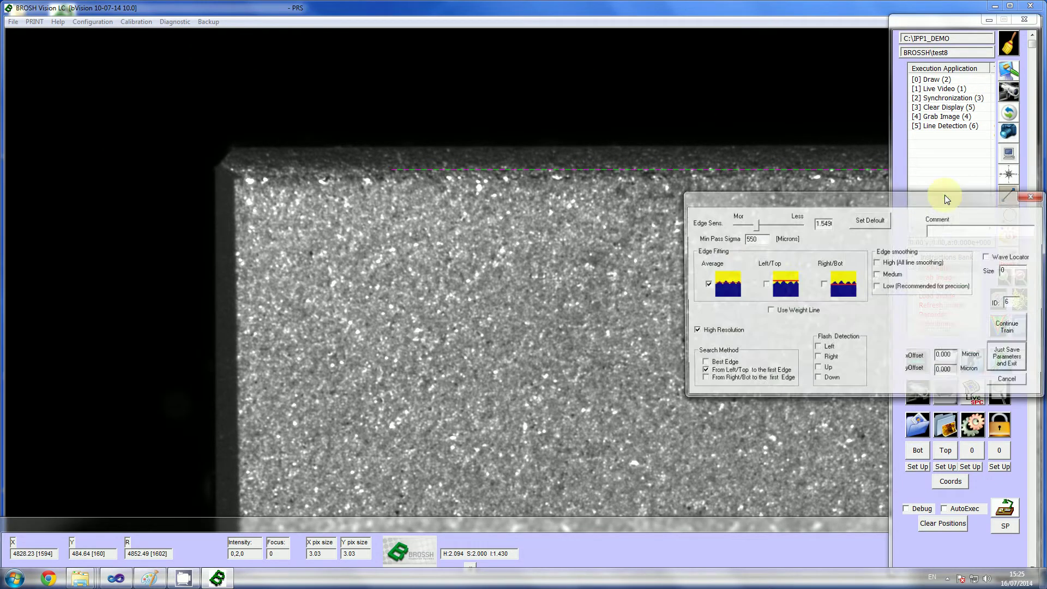
{"action": "left_click", "coordinate": [1006, 358]}
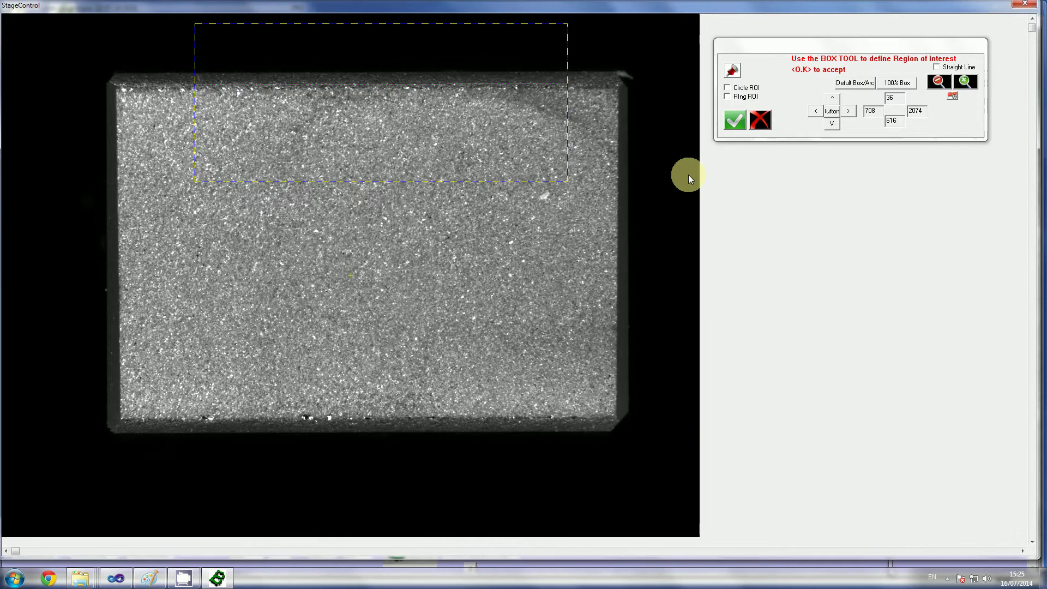
{"action": "left_click_drag", "start_coordinate": [369, 173], "coordinate": [380, 83]}
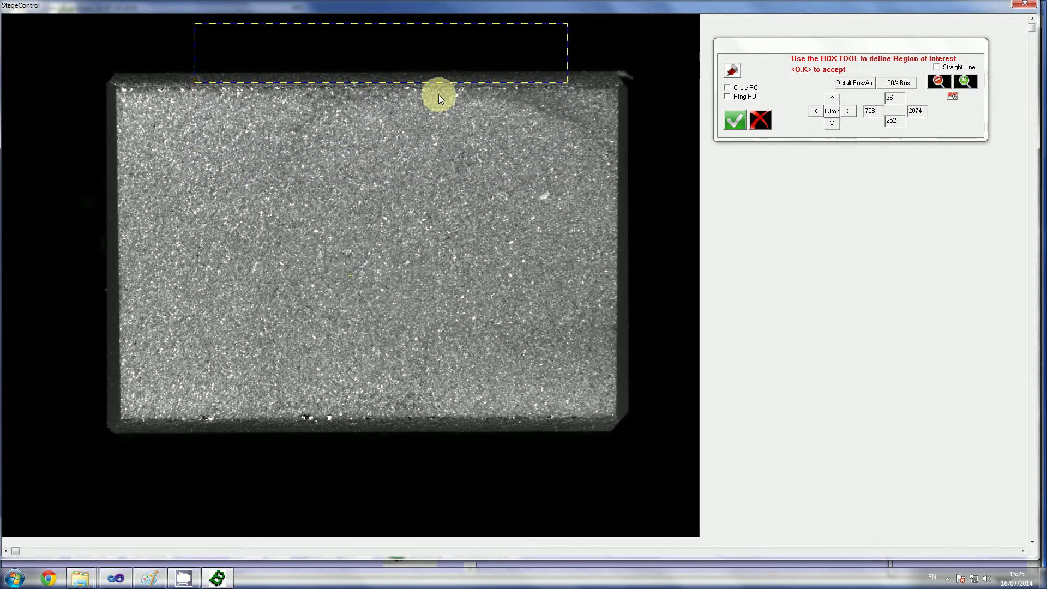
{"action": "left_click", "coordinate": [734, 119]}
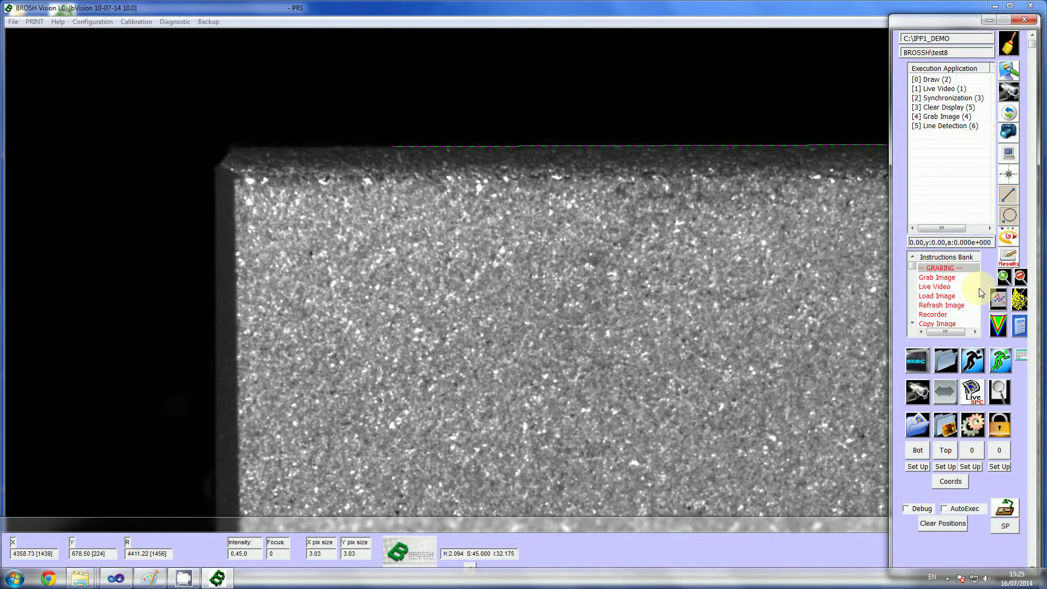
Step: Retrain the image grab with a camera exposure of about 37, and accept it despite the saturation
{"action": "left_click", "coordinate": [1020, 276]}
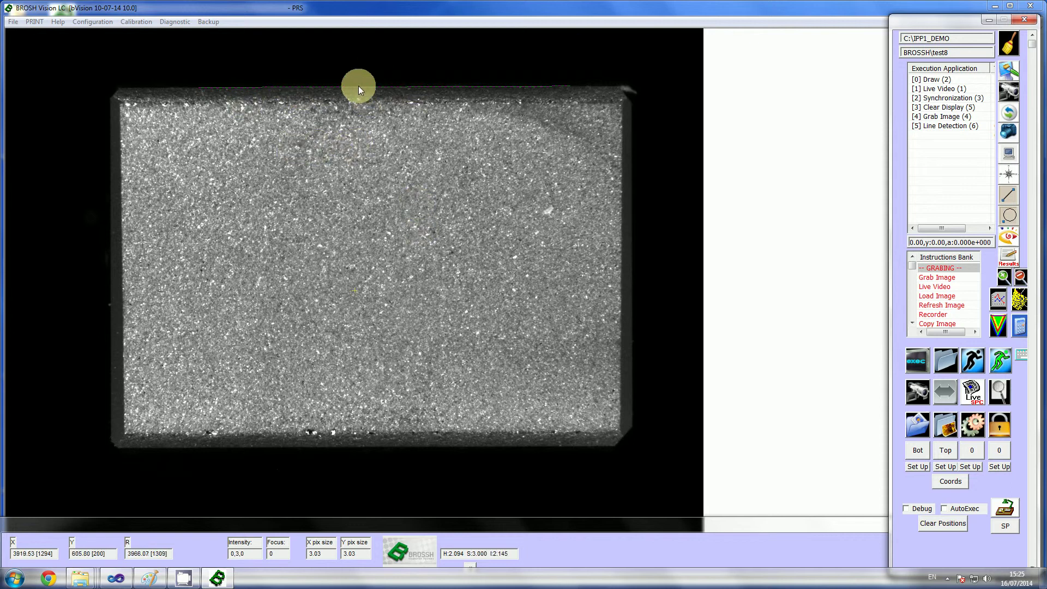
{"action": "double_click", "coordinate": [936, 120]}
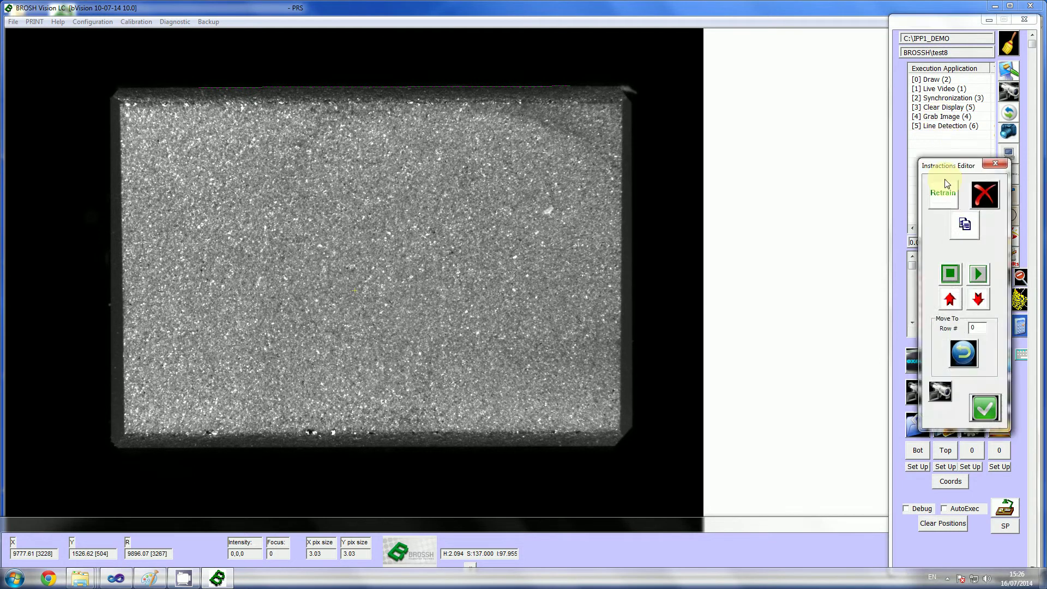
{"action": "left_click", "coordinate": [947, 188]}
{"action": "left_click_drag", "start_coordinate": [464, 100], "coordinate": [684, 109]}
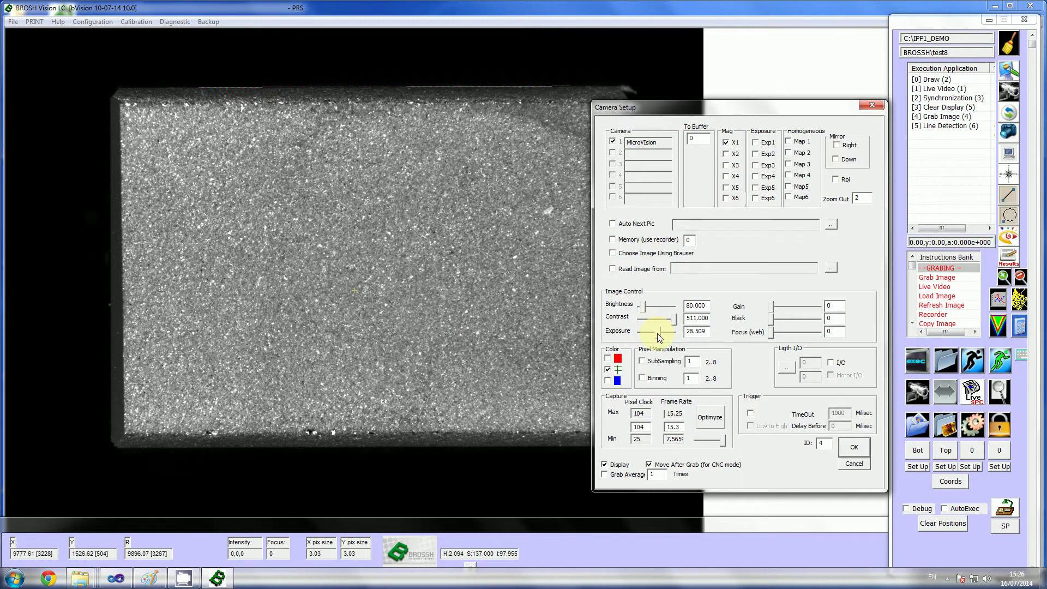
{"action": "left_click_drag", "start_coordinate": [656, 333], "coordinate": [659, 335]}
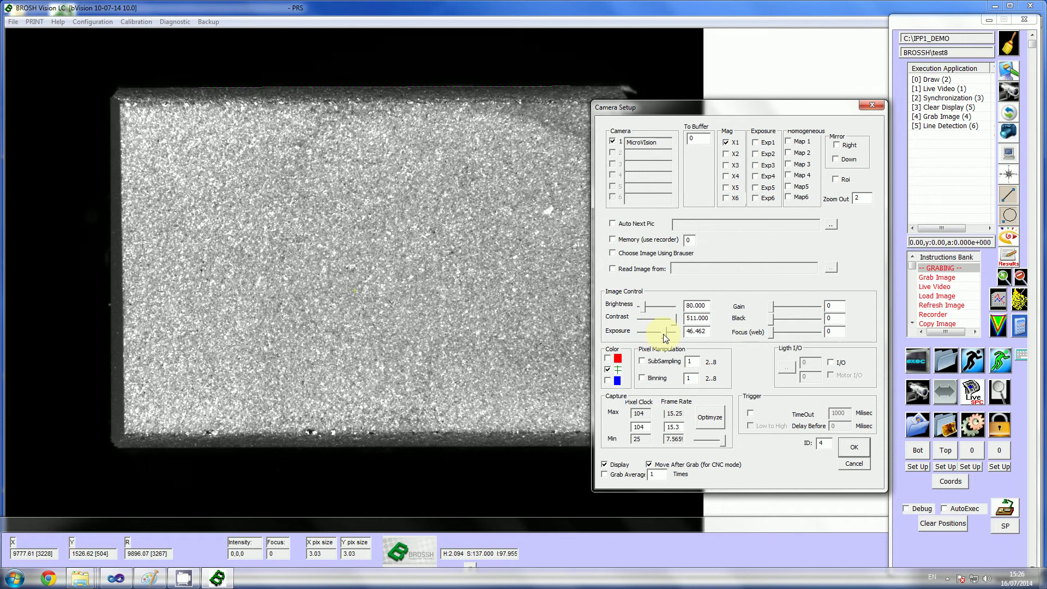
{"action": "mouse_move", "coordinate": [663, 339]}
{"action": "left_mouse_down"}
{"action": "mouse_move", "coordinate": [649, 336]}
{"action": "mouse_move", "coordinate": [659, 335]}
{"action": "left_mouse_up"}
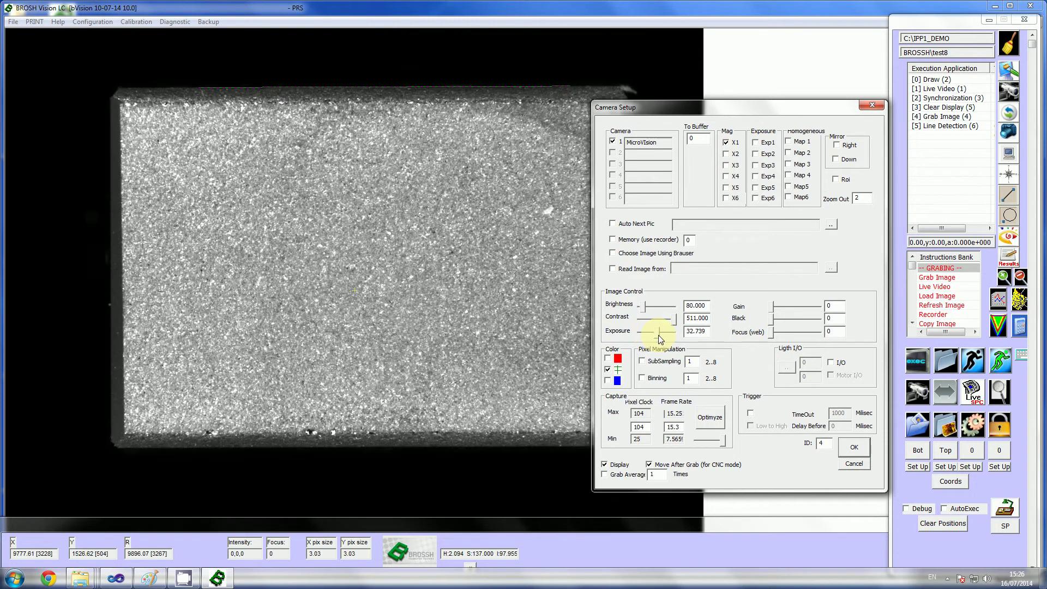
{"action": "left_click", "coordinate": [854, 447]}
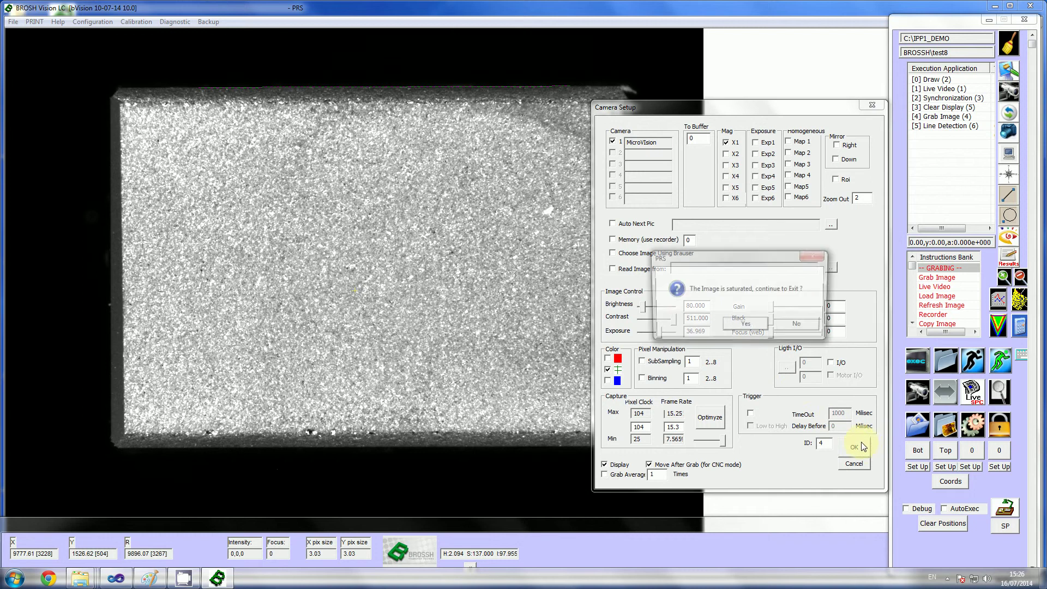
{"action": "left_click", "coordinate": [745, 325]}
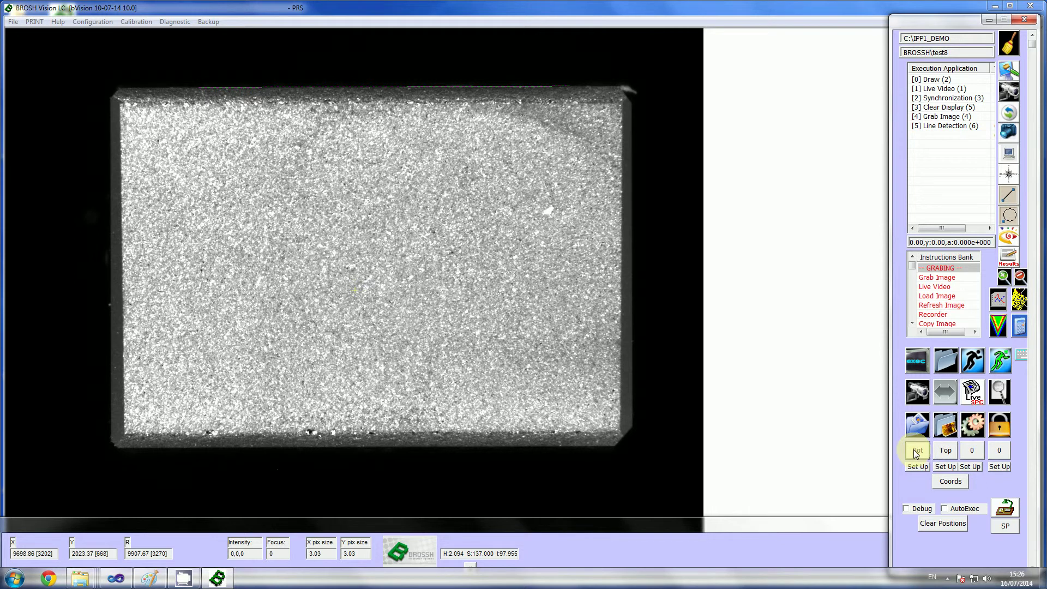
Step: Switch to bottom lighting only and retrain the image grab with an exposure of about 65.4 and a pixel clock of 80
{"action": "left_click", "coordinate": [934, 118]}
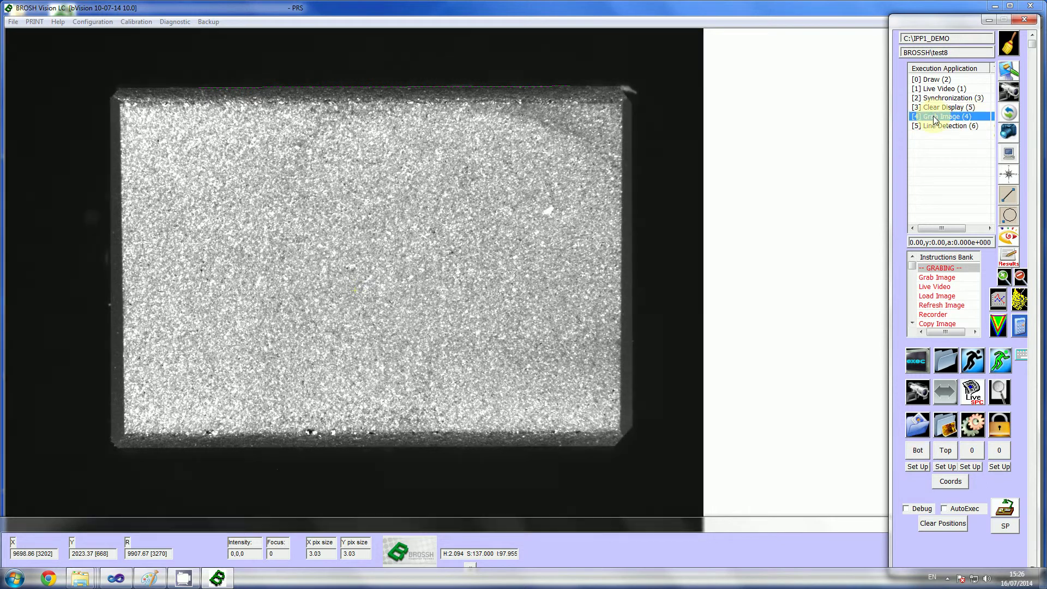
{"action": "double_click", "coordinate": [934, 117]}
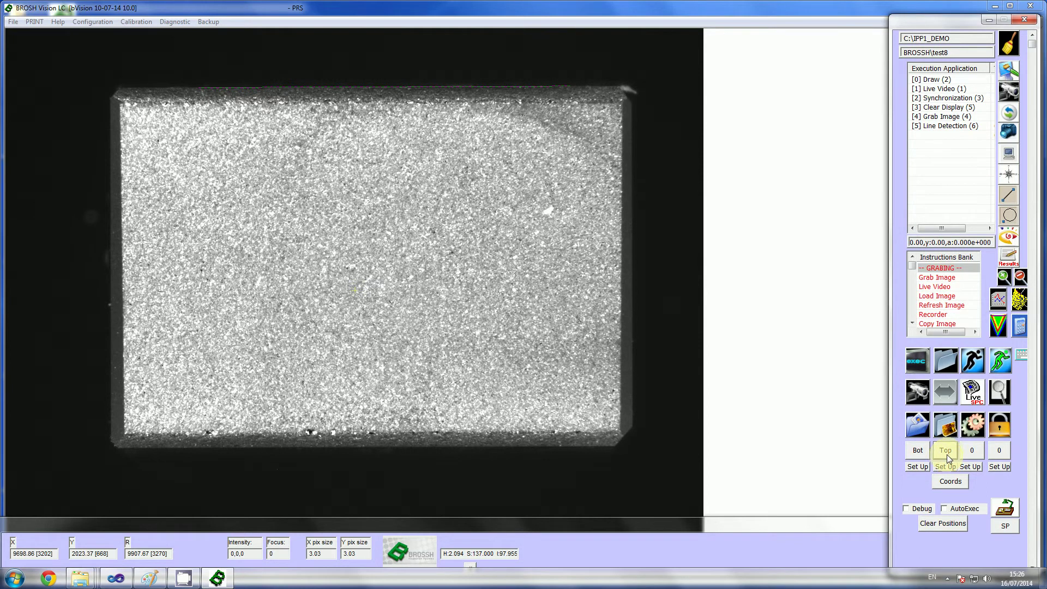
{"action": "double_click", "coordinate": [934, 117]}
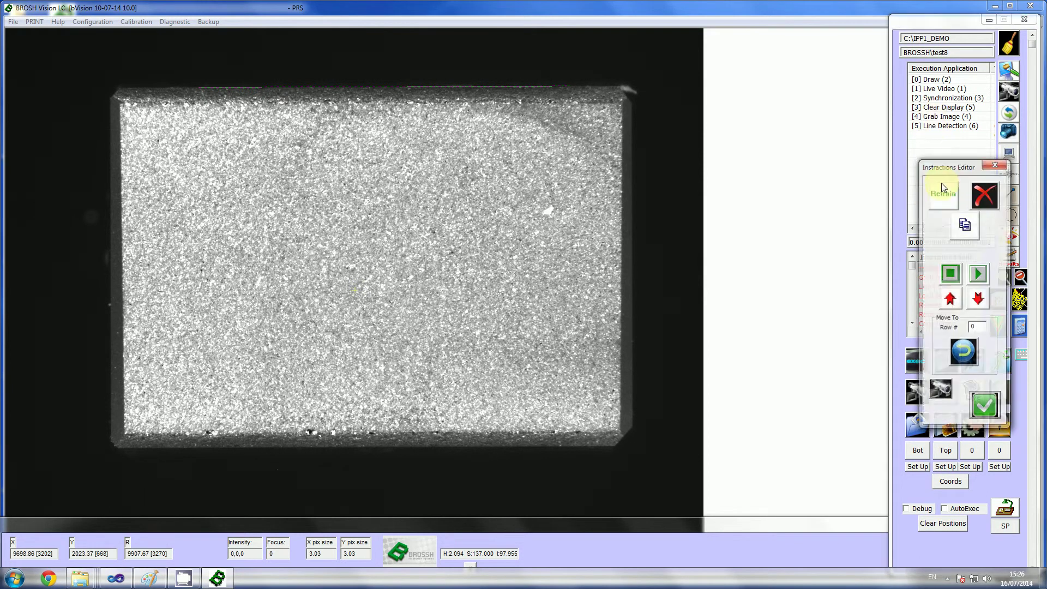
{"action": "left_click", "coordinate": [940, 196]}
{"action": "left_click_drag", "start_coordinate": [420, 86], "coordinate": [707, 102]}
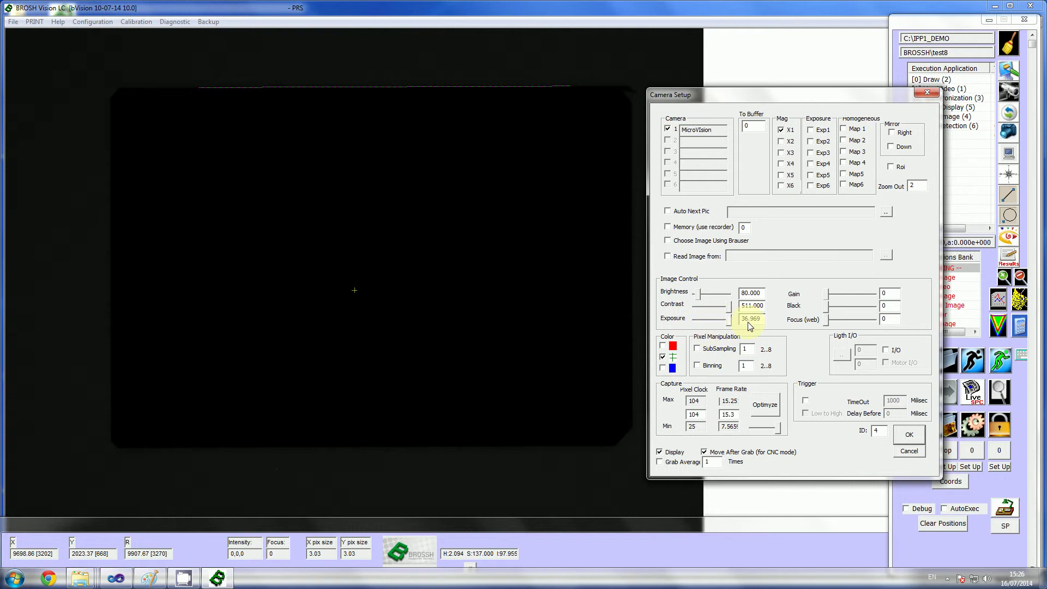
{"action": "left_click", "coordinate": [727, 318]}
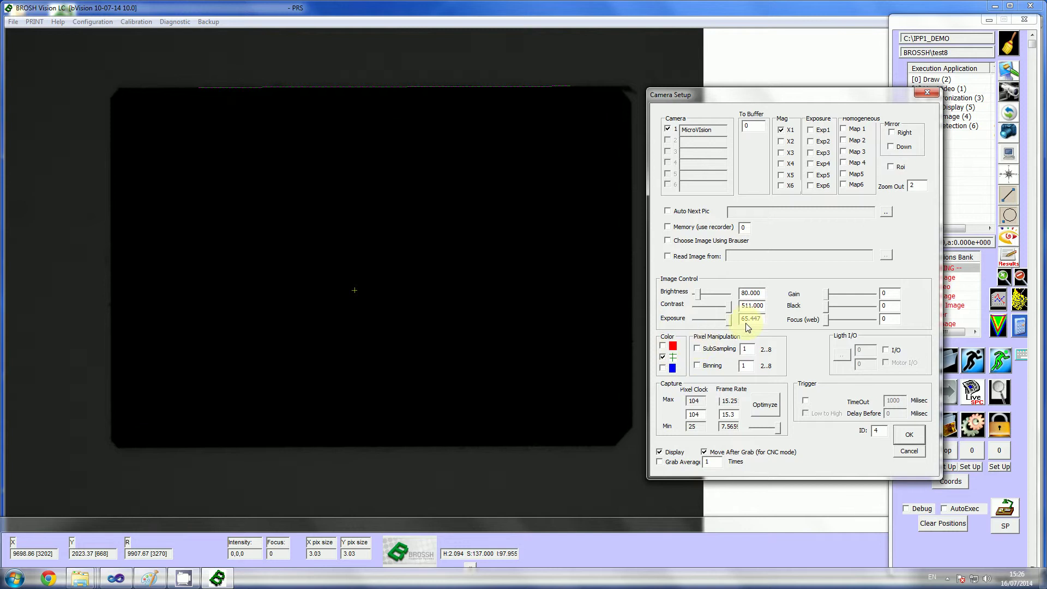
{"action": "double_click", "coordinate": [701, 414]}
{"action": "type", "text": "80"}
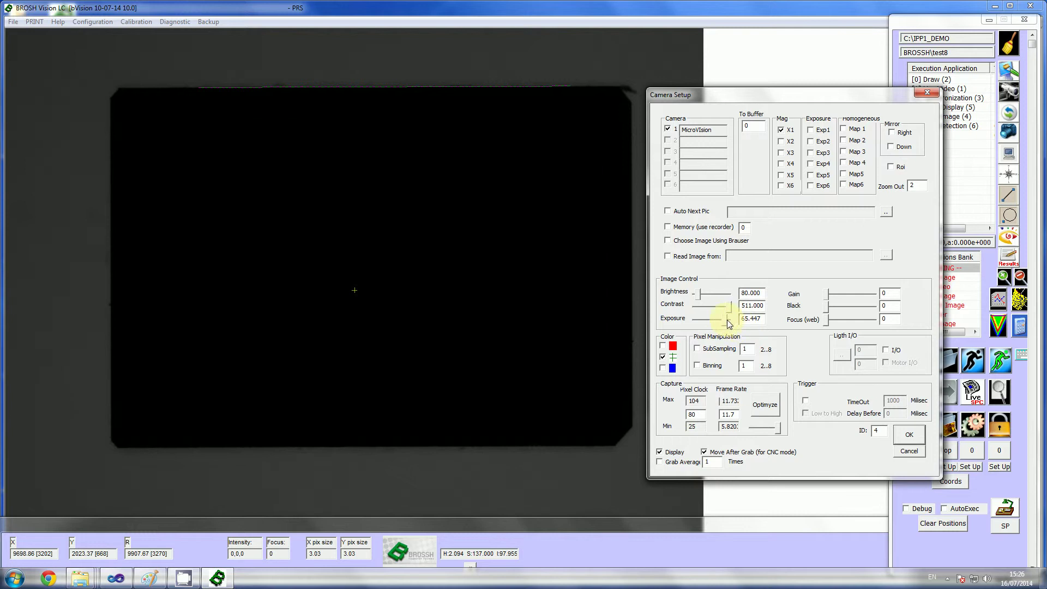
{"action": "left_click", "coordinate": [917, 434]}
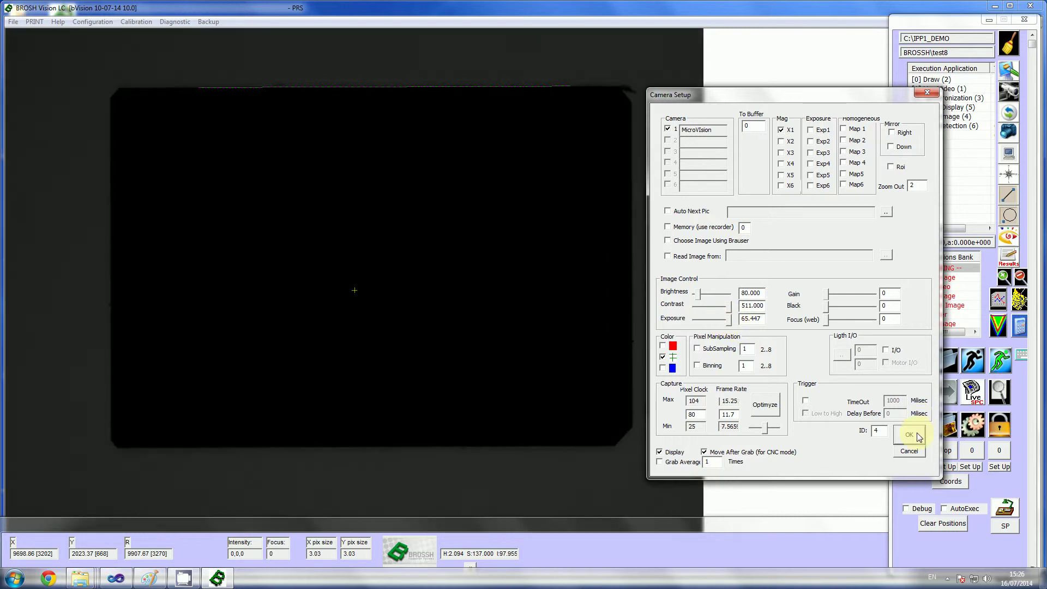
Step: Retrain the image grab once more with an exposure of about 85.3, and accept the camera setup
{"action": "double_click", "coordinate": [940, 116]}
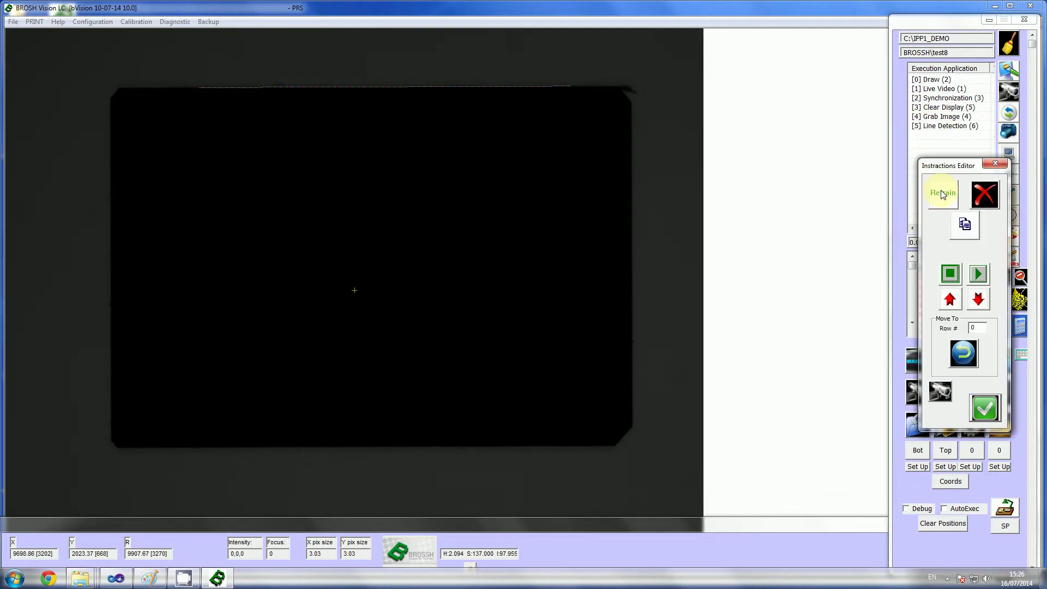
{"action": "left_click", "coordinate": [940, 191]}
{"action": "left_click_drag", "start_coordinate": [440, 93], "coordinate": [640, 91]}
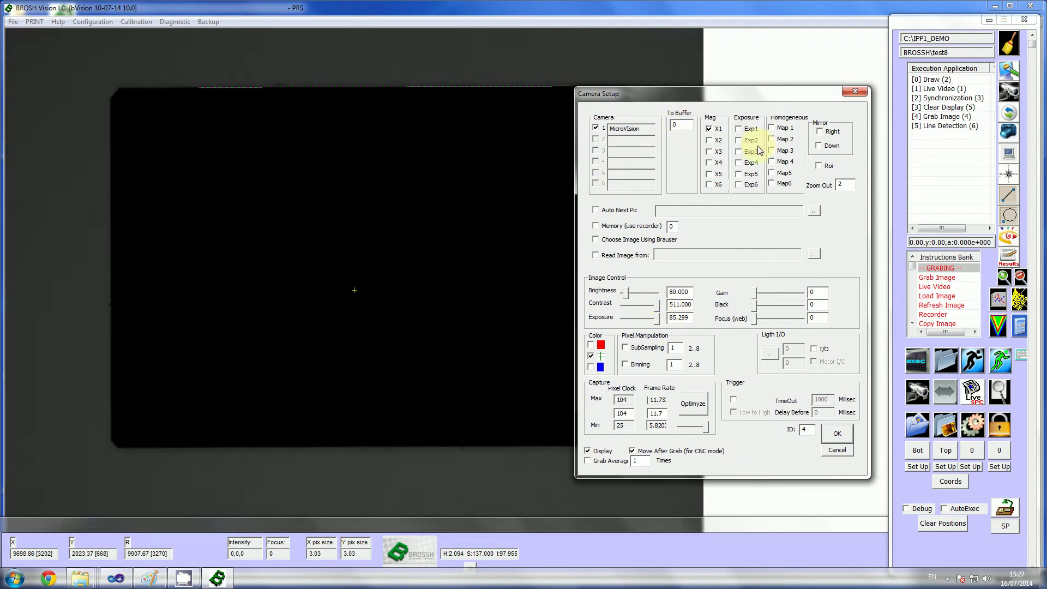
{"action": "left_click", "coordinate": [836, 436]}
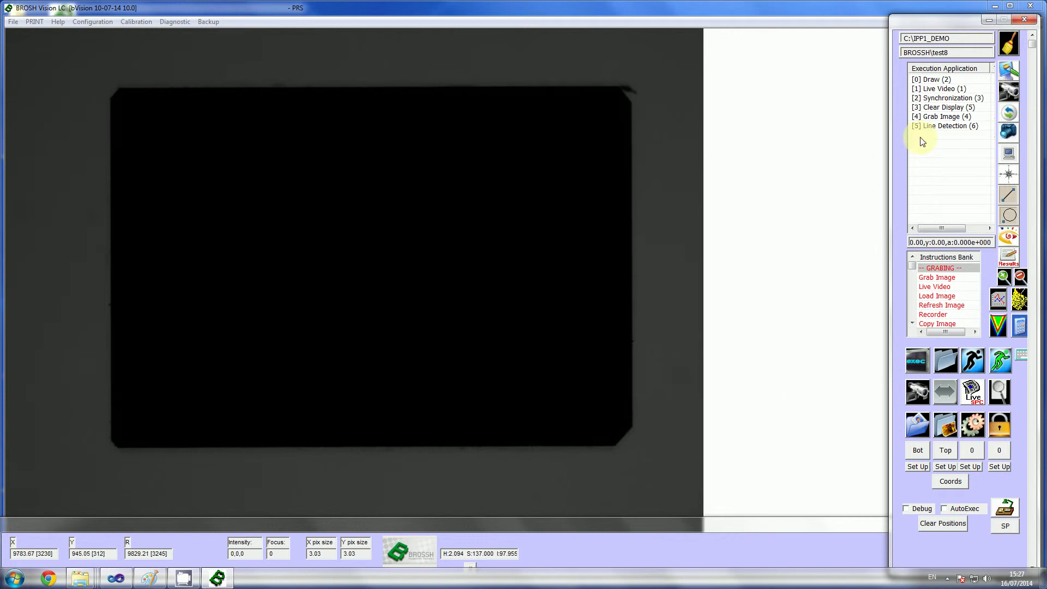
Step: Run the line detection on the backlit image, and retrain it with an edge sensitivity of about 2.76, keeping the region of interest
{"action": "left_click", "coordinate": [929, 127]}
{"action": "double_click", "coordinate": [930, 131]}
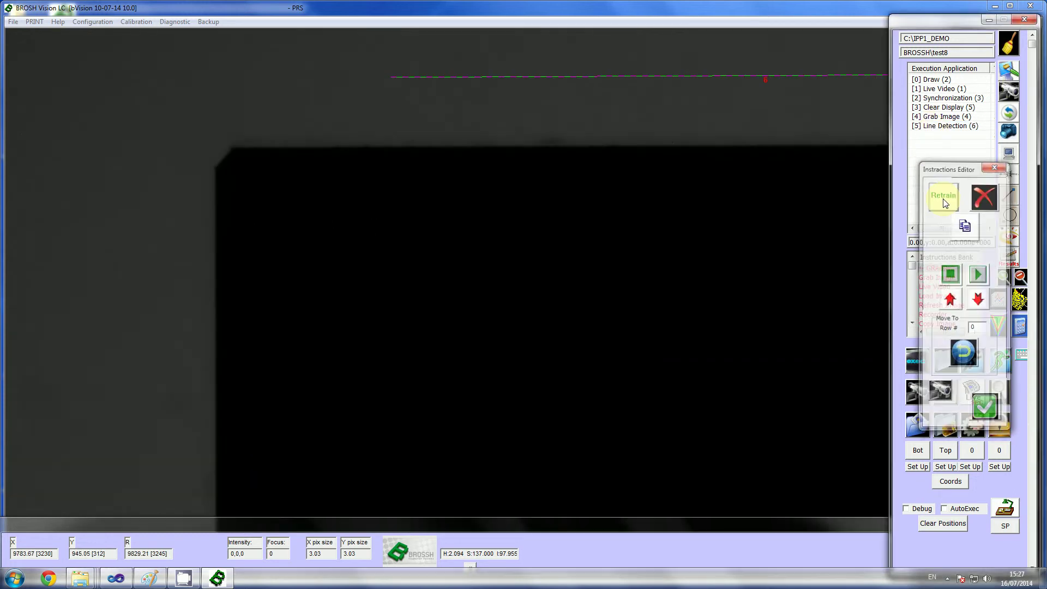
{"action": "left_click", "coordinate": [944, 199]}
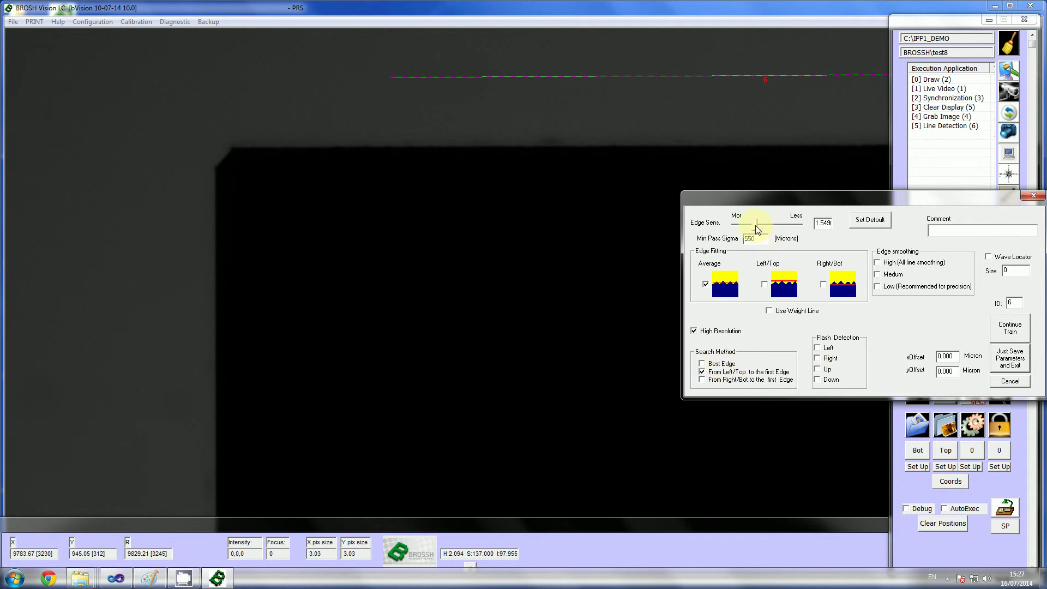
{"action": "left_click", "coordinate": [1009, 358]}
{"action": "left_click", "coordinate": [732, 122]}
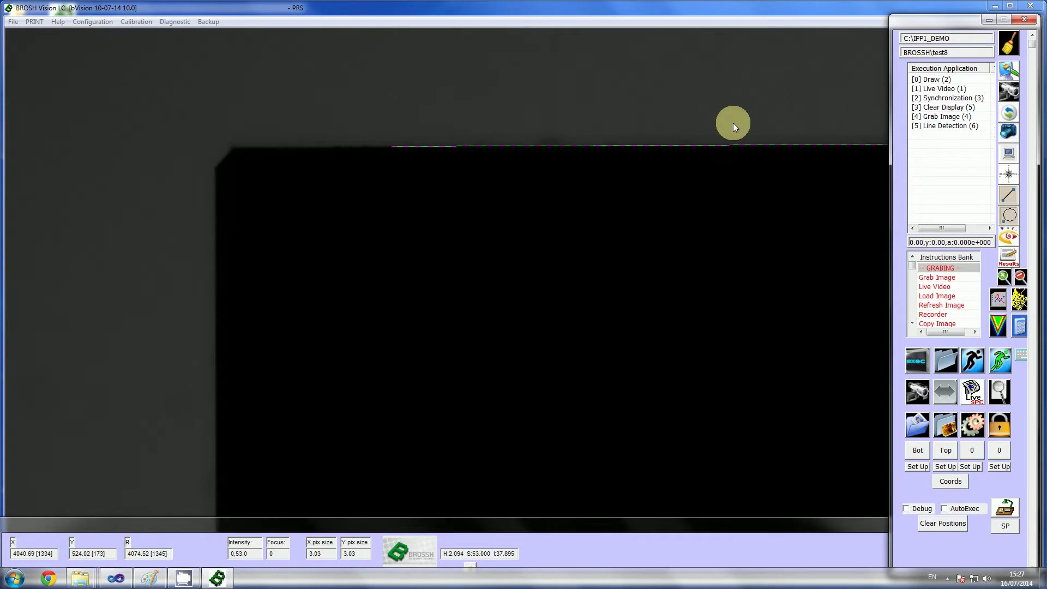
Step: Clear the display and retrain the line detection with the Best Edge search method and the region of interest extended downward into the part
{"action": "left_click", "coordinate": [1009, 43]}
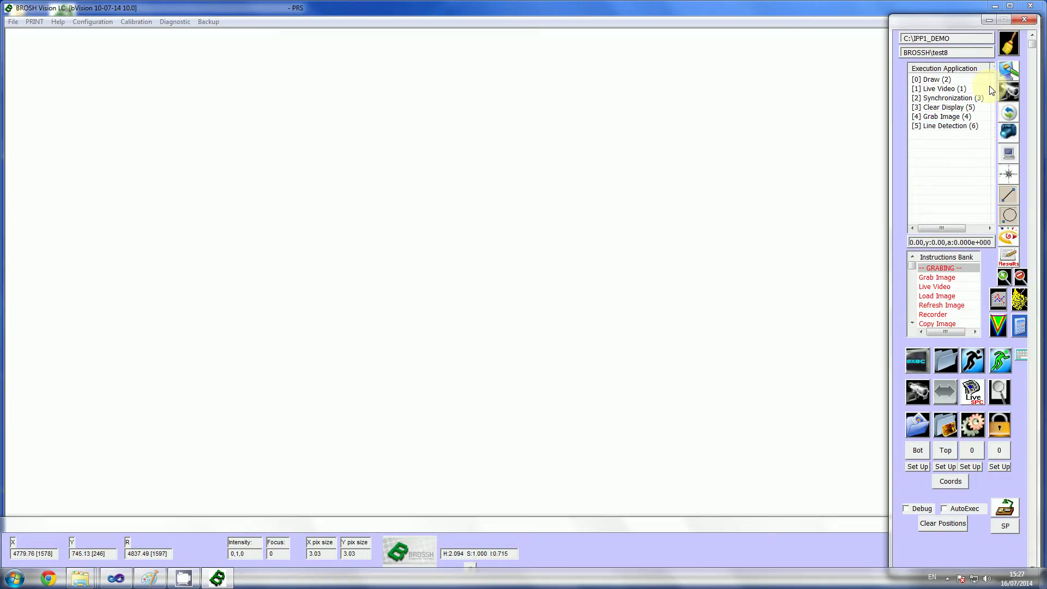
{"action": "double_click", "coordinate": [944, 126]}
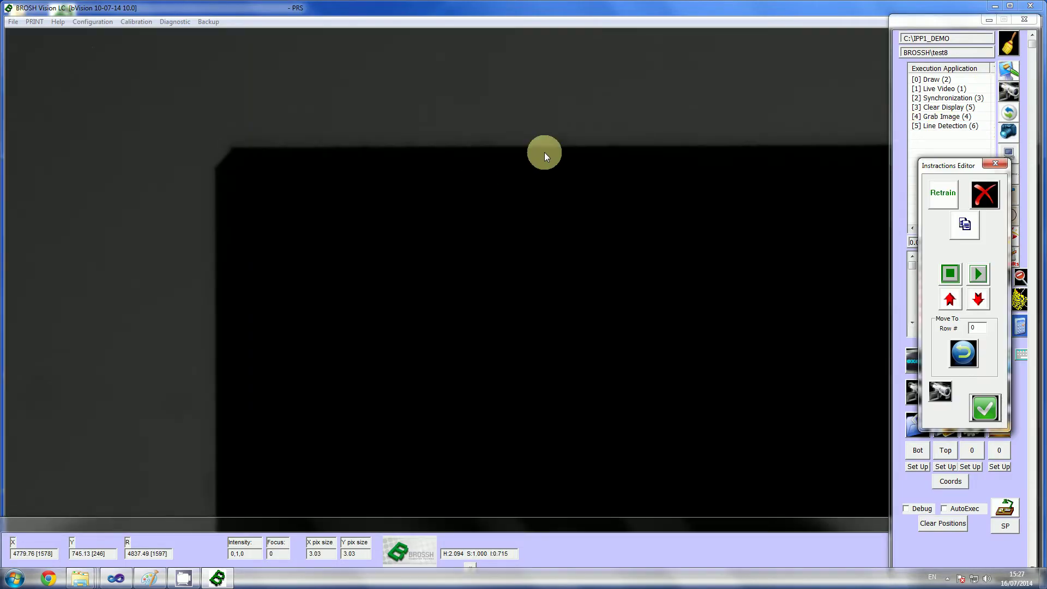
{"action": "left_click", "coordinate": [942, 193]}
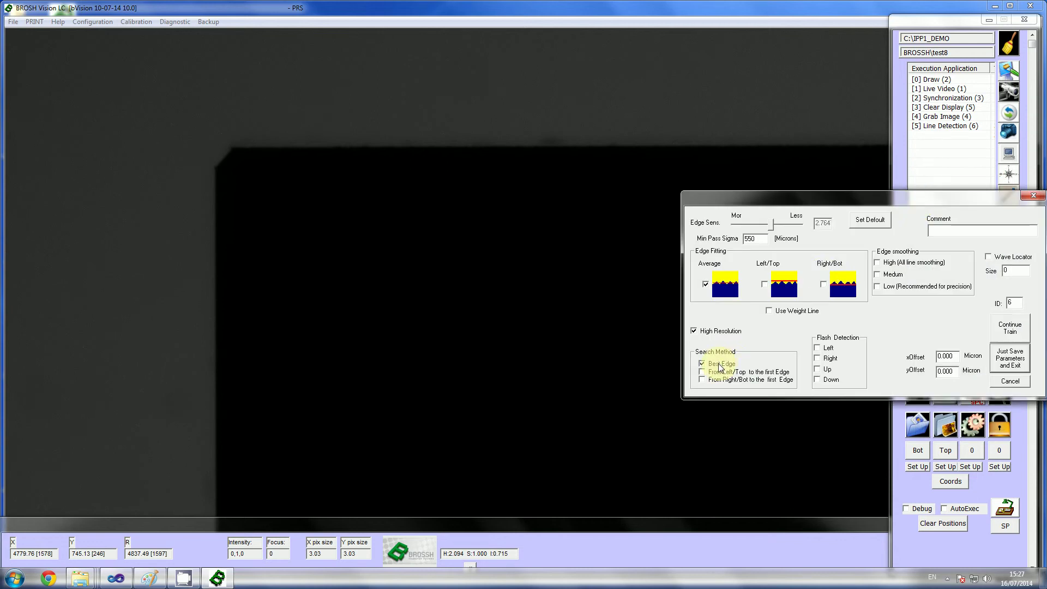
{"action": "left_click", "coordinate": [1010, 357]}
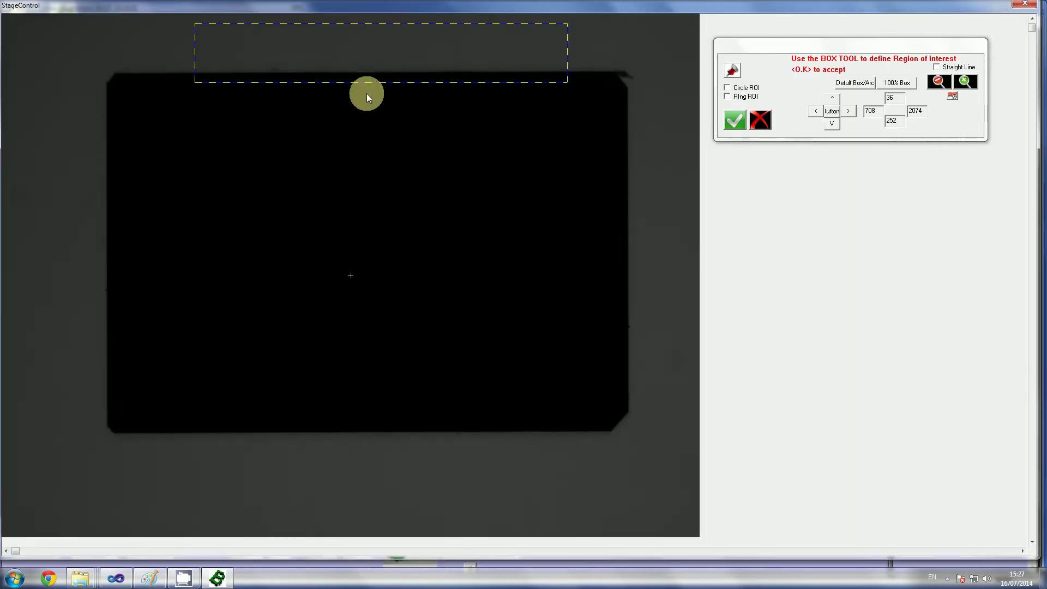
{"action": "left_click_drag", "start_coordinate": [366, 93], "coordinate": [376, 171]}
{"action": "left_click", "coordinate": [736, 118]}
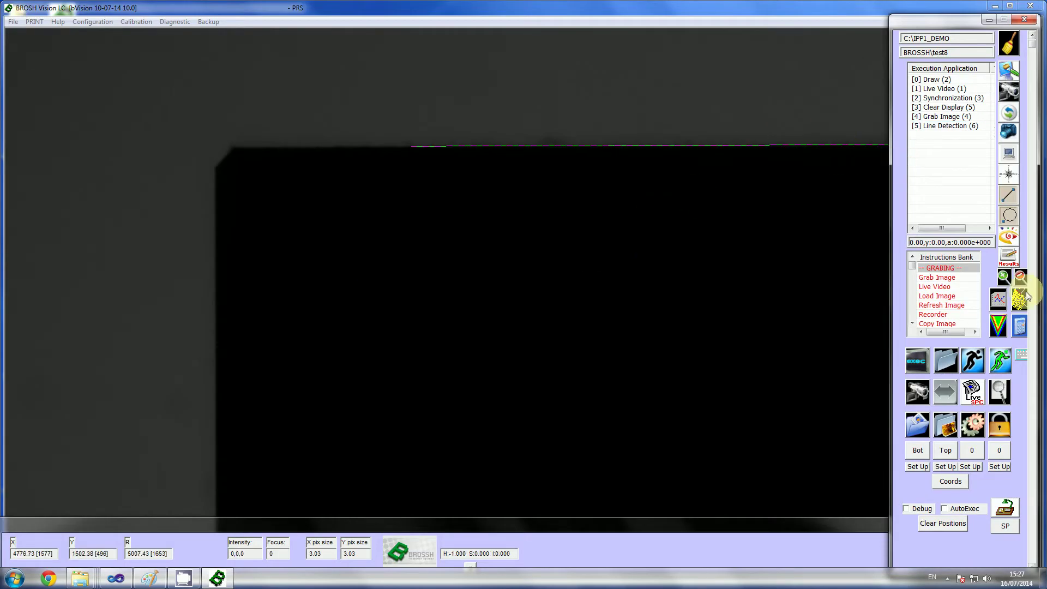
Step: Add a Best Edge line detection along the part's lower edge, with its region of interest extended vertically to about 1280–1854
{"action": "left_click", "coordinate": [1020, 277]}
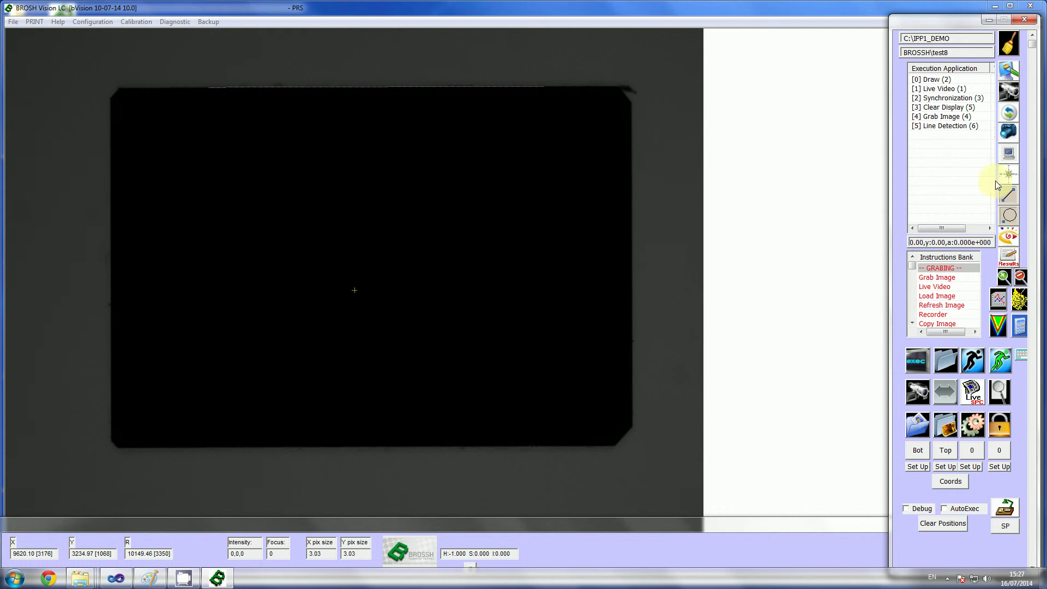
{"action": "left_click", "coordinate": [963, 127]}
{"action": "left_click", "coordinate": [1009, 195]}
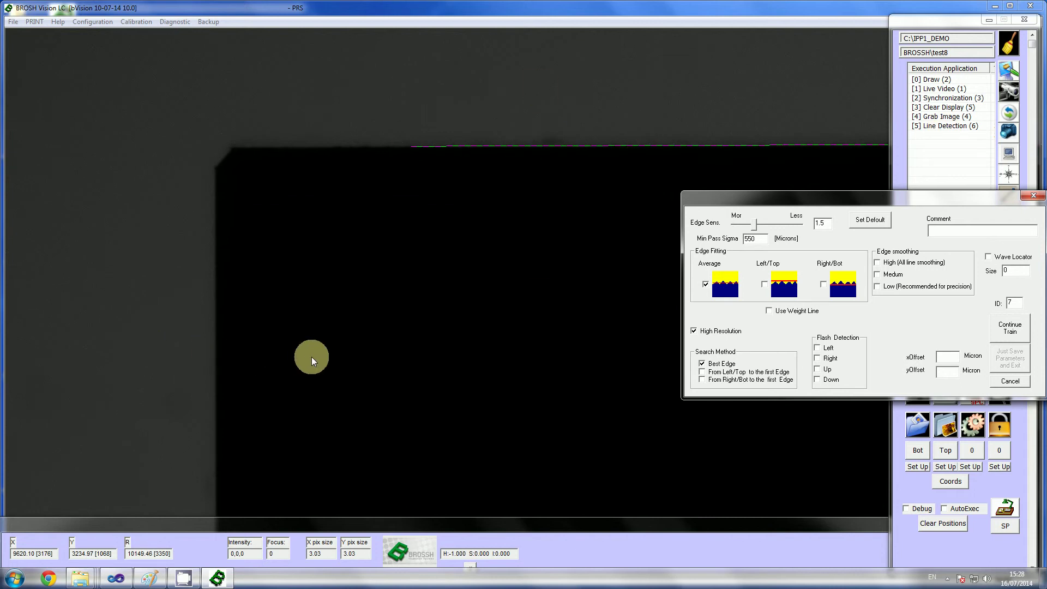
{"action": "left_click", "coordinate": [1010, 328]}
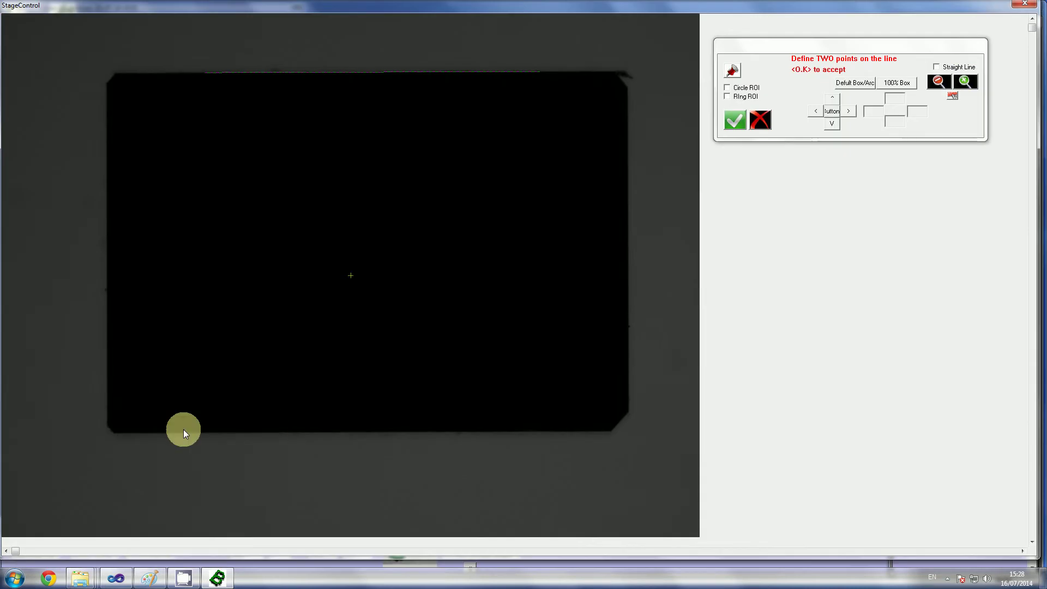
{"action": "left_click", "coordinate": [540, 431]}
{"action": "left_click", "coordinate": [734, 119]}
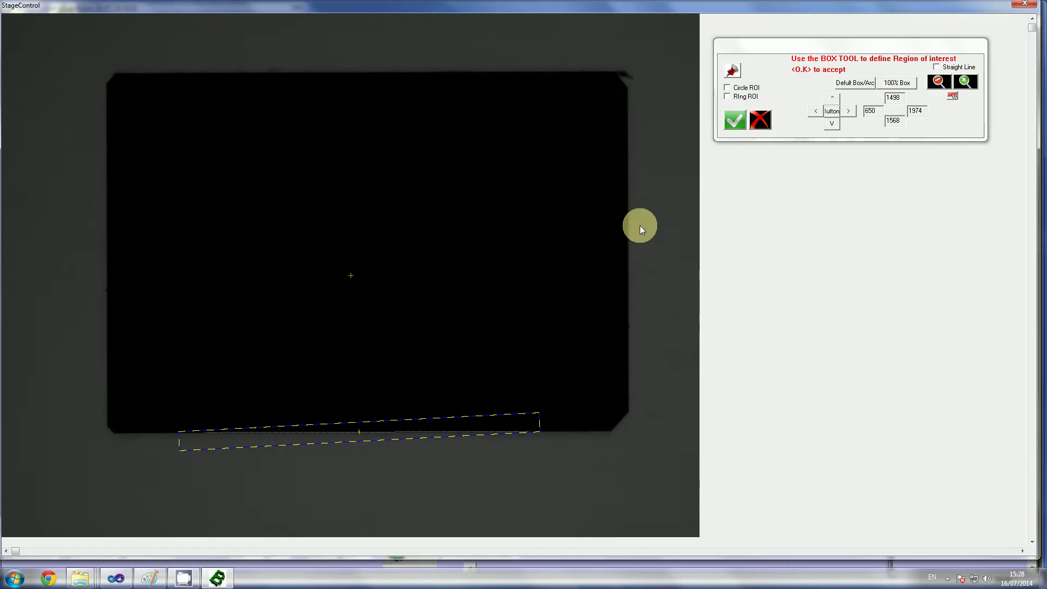
{"action": "left_click_drag", "start_coordinate": [323, 434], "coordinate": [359, 519]}
{"action": "left_click_drag", "start_coordinate": [357, 423], "coordinate": [364, 361]}
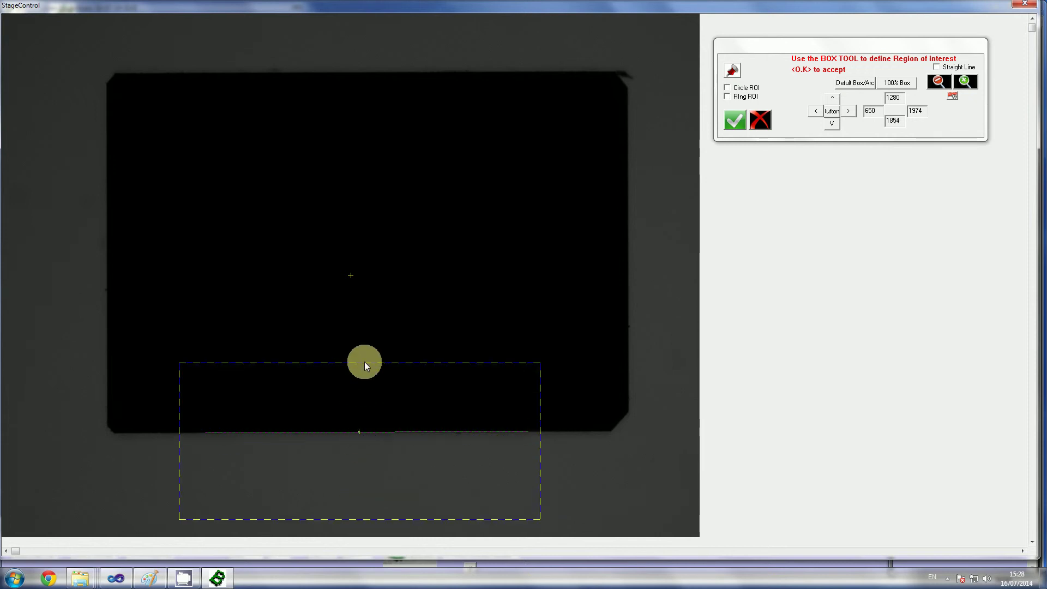
{"action": "left_click", "coordinate": [735, 120]}
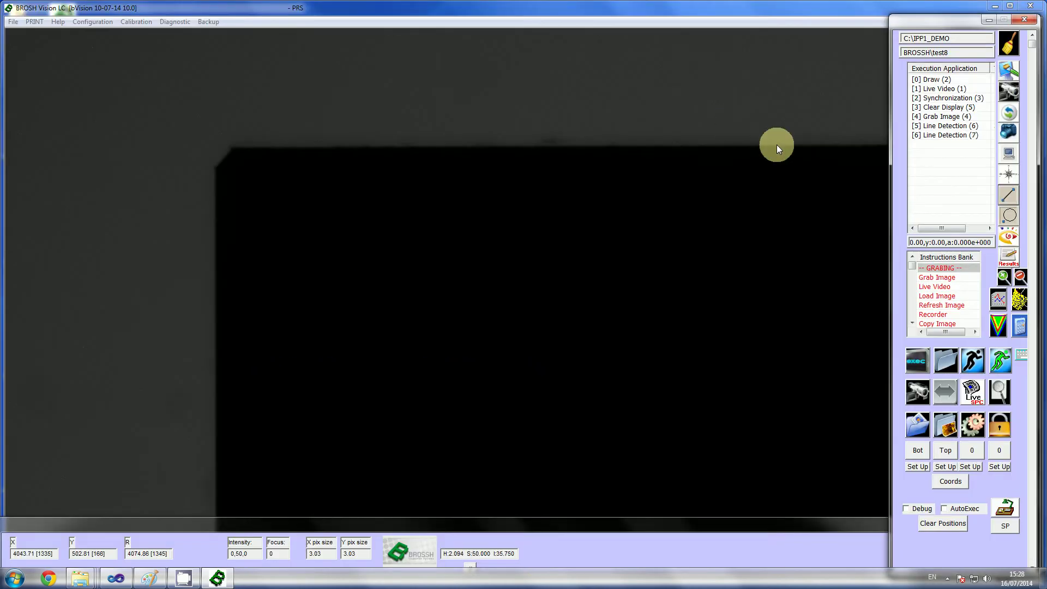
Step: Add a line detection along the part's left edge, with its region of interest widened horizontally to about 165–546
{"action": "left_click", "coordinate": [1003, 194]}
{"action": "left_click", "coordinate": [1009, 328]}
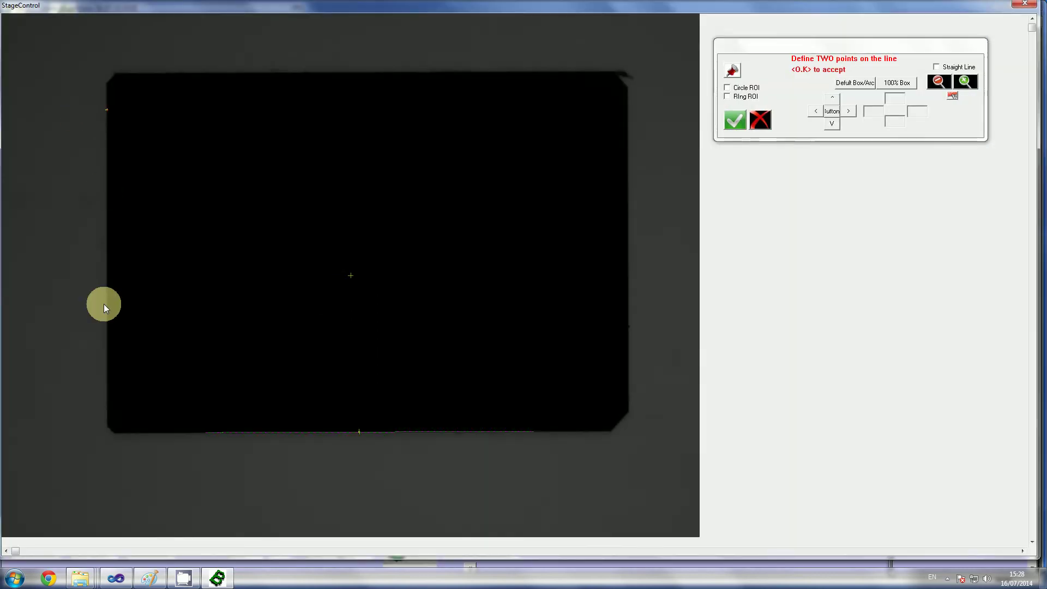
{"action": "left_click", "coordinate": [106, 381]}
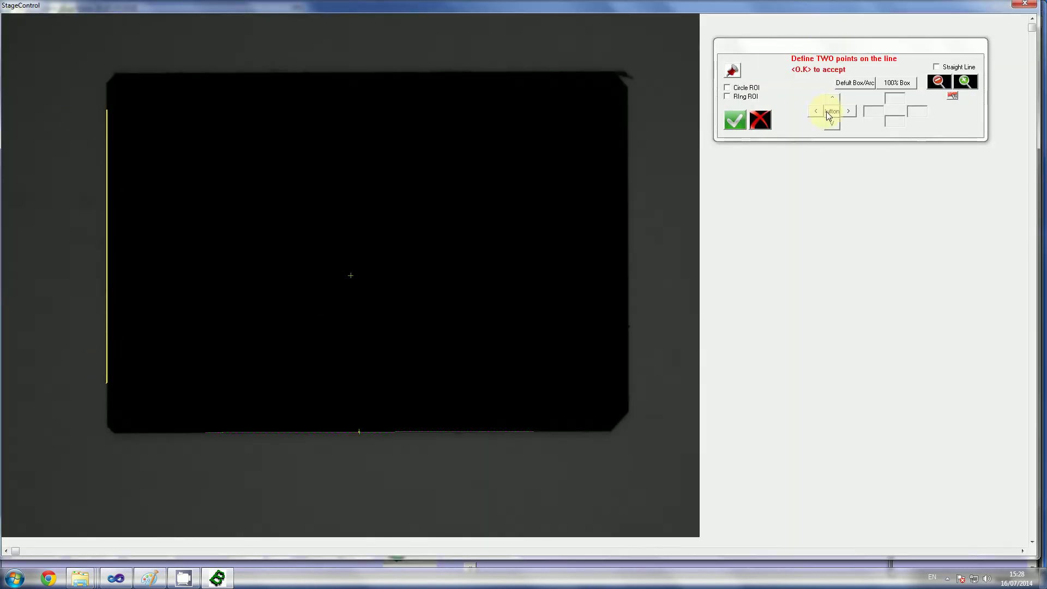
{"action": "left_click", "coordinate": [735, 120]}
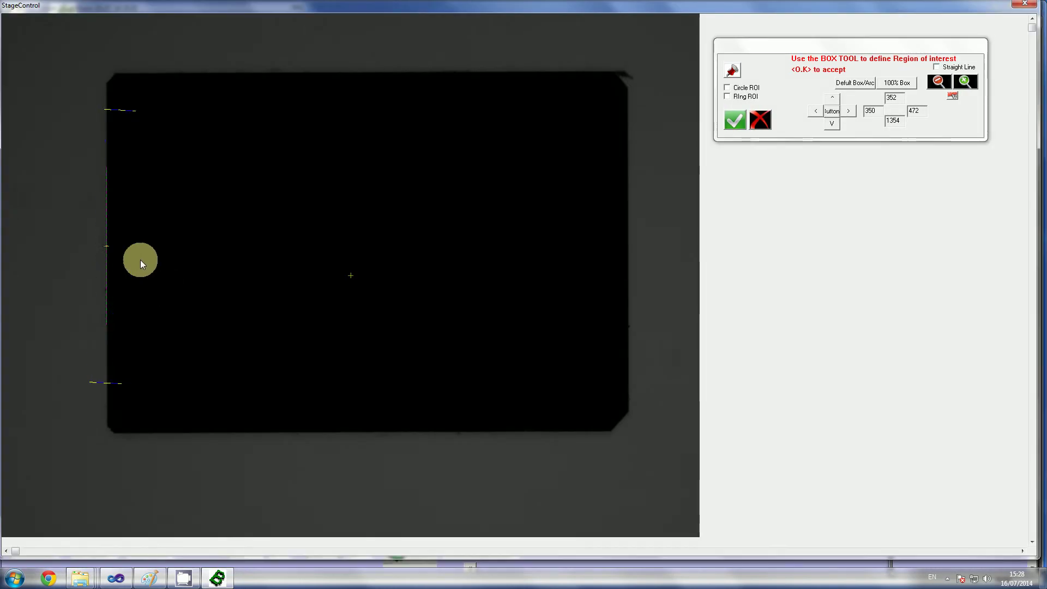
{"action": "left_click_drag", "start_coordinate": [140, 260], "coordinate": [51, 262]}
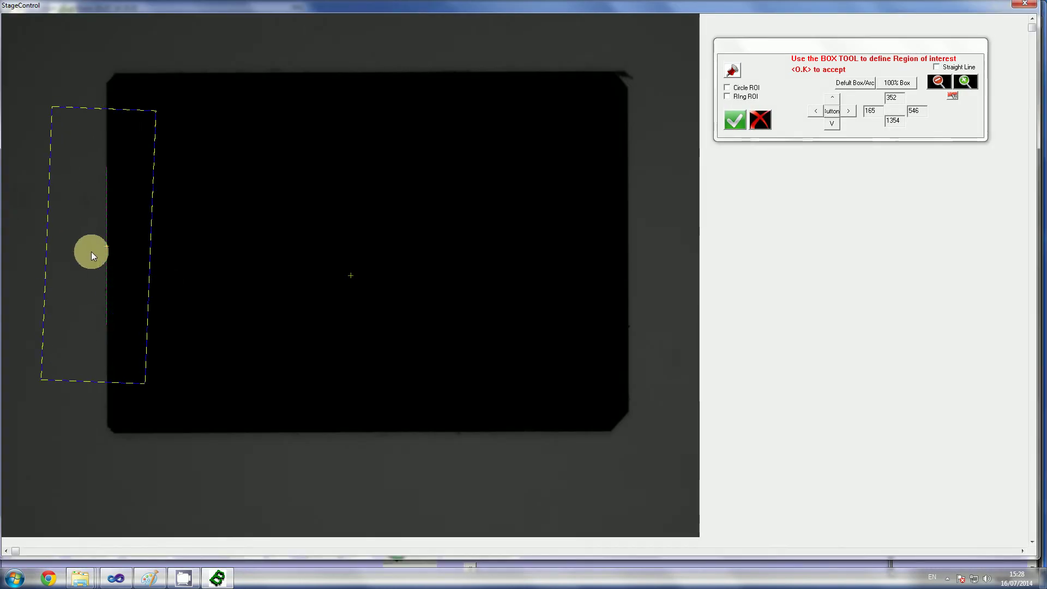
{"action": "left_click", "coordinate": [733, 121]}
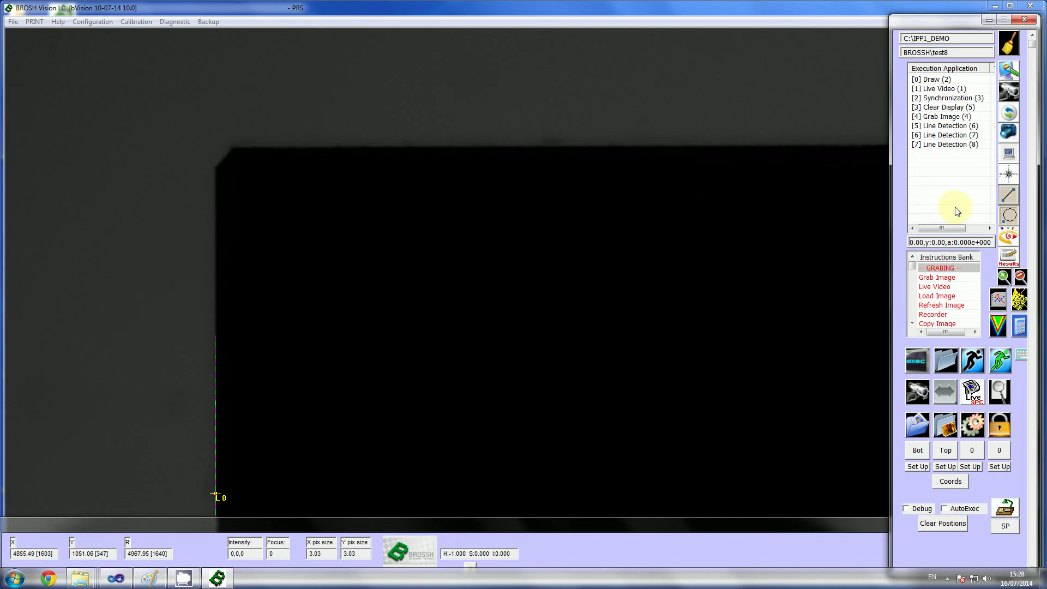
Step: Add a line detection along the part's right edge, with its region of interest widened on both sides of the edge
{"action": "left_click", "coordinate": [1009, 327]}
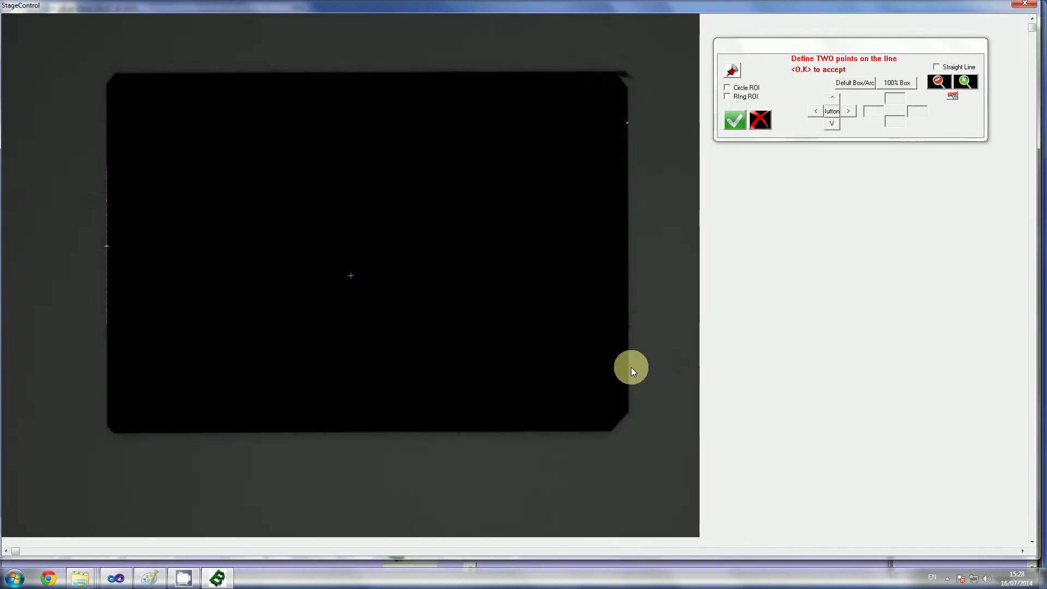
{"action": "left_click", "coordinate": [627, 366]}
{"action": "left_click", "coordinate": [728, 125]}
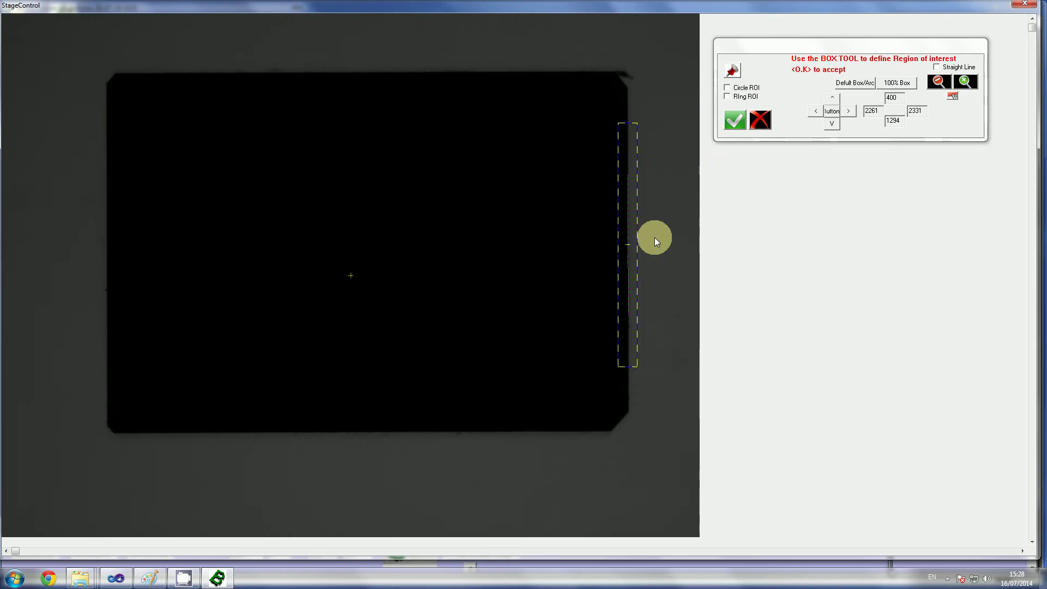
{"action": "left_click_drag", "start_coordinate": [638, 233], "coordinate": [587, 233]}
{"action": "left_click", "coordinate": [745, 122]}
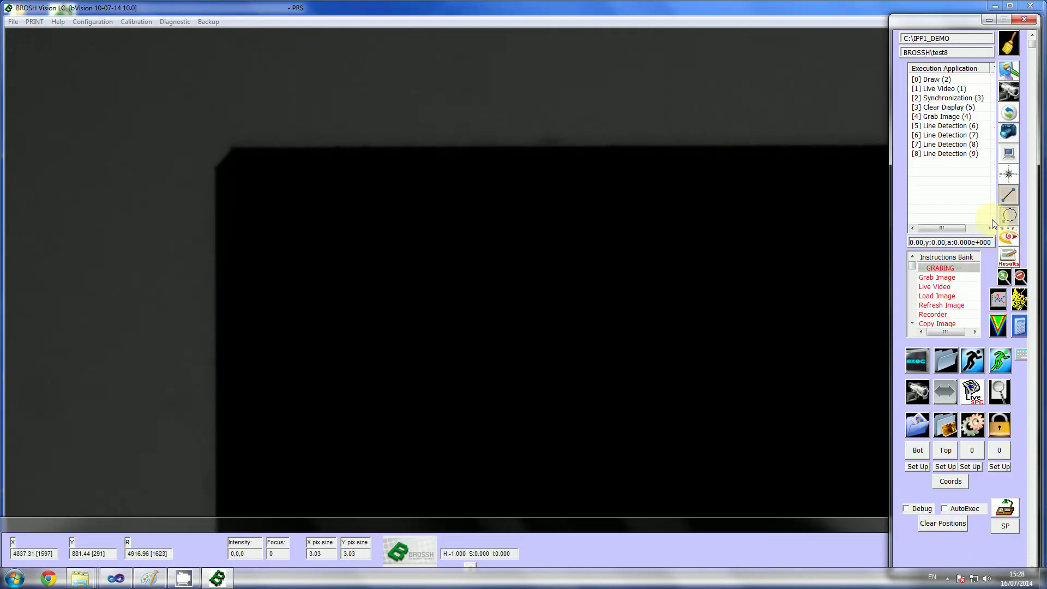
Step: Run the full test, continuing past the part placement prompt, and run it again with Debug enabled
{"action": "left_click", "coordinate": [919, 360]}
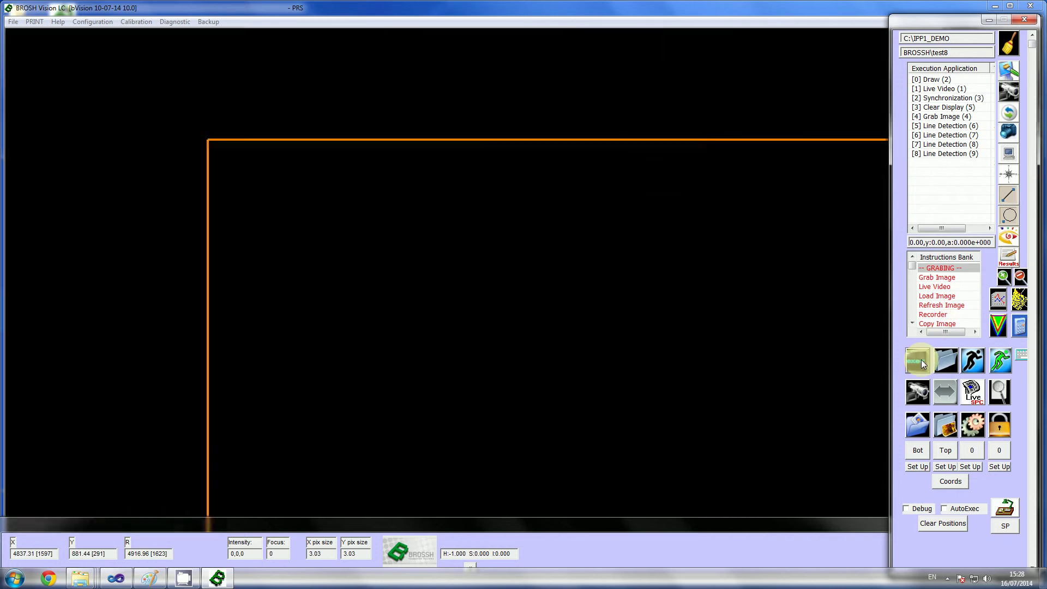
{"action": "left_click", "coordinate": [907, 361]}
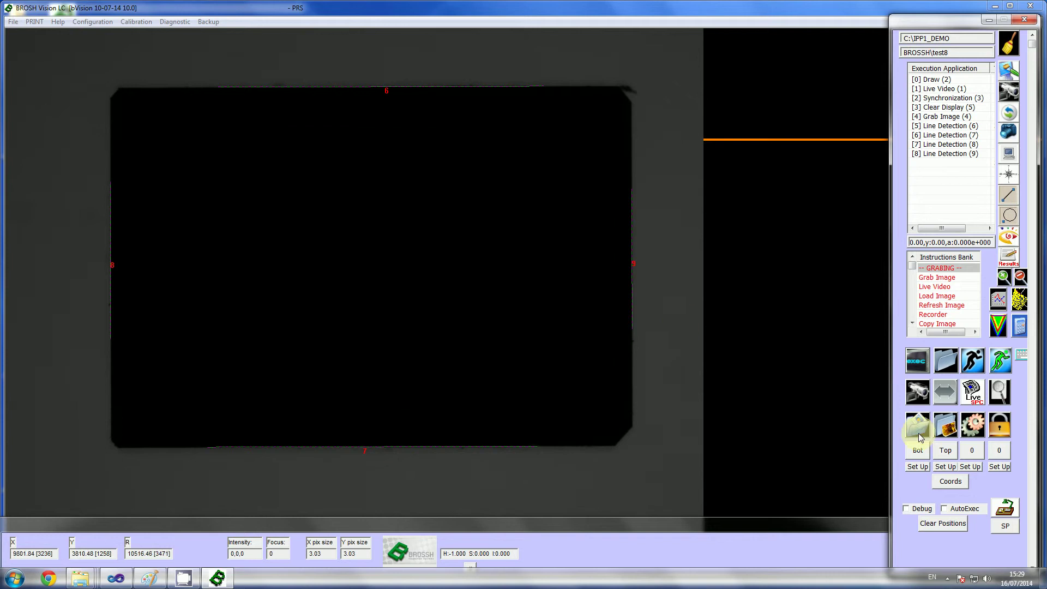
{"action": "left_click", "coordinate": [905, 508]}
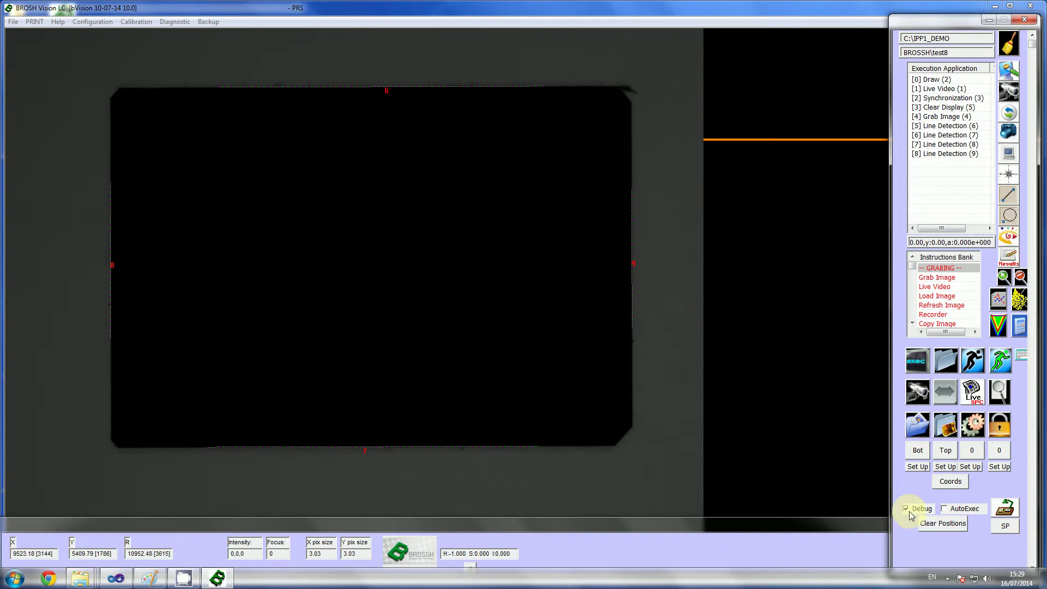
{"action": "left_click", "coordinate": [914, 368]}
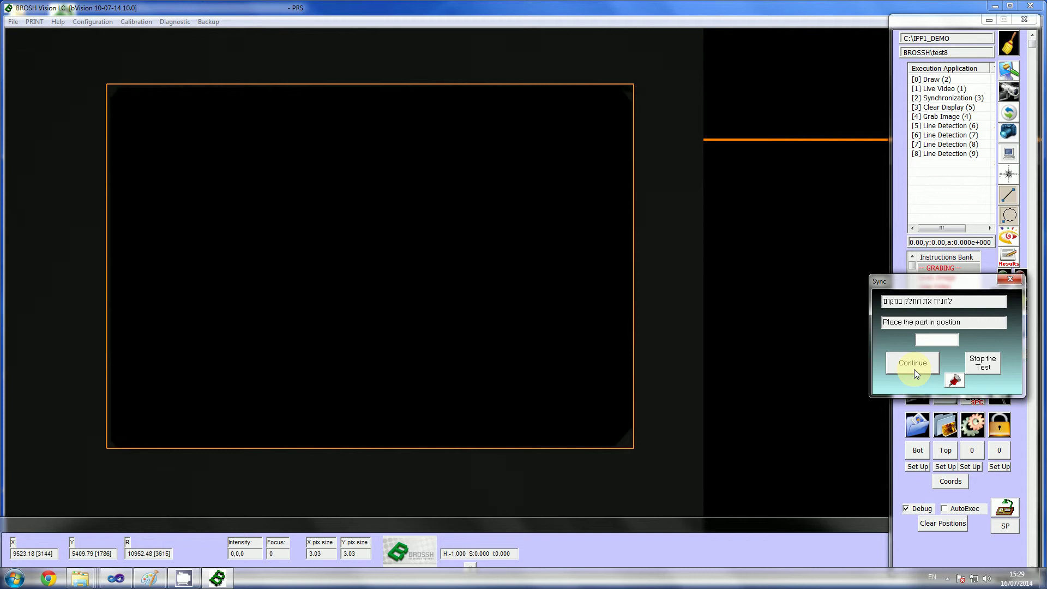
{"action": "left_click", "coordinate": [908, 366]}
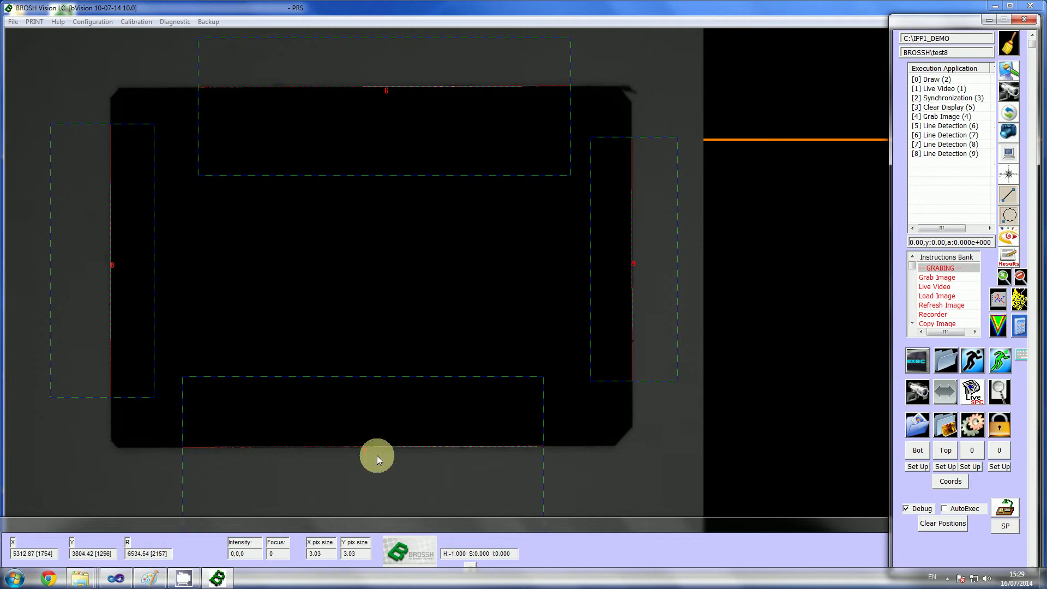
Step: Turn Debug off and run the test again to grab a fresh image
{"action": "left_click", "coordinate": [909, 509]}
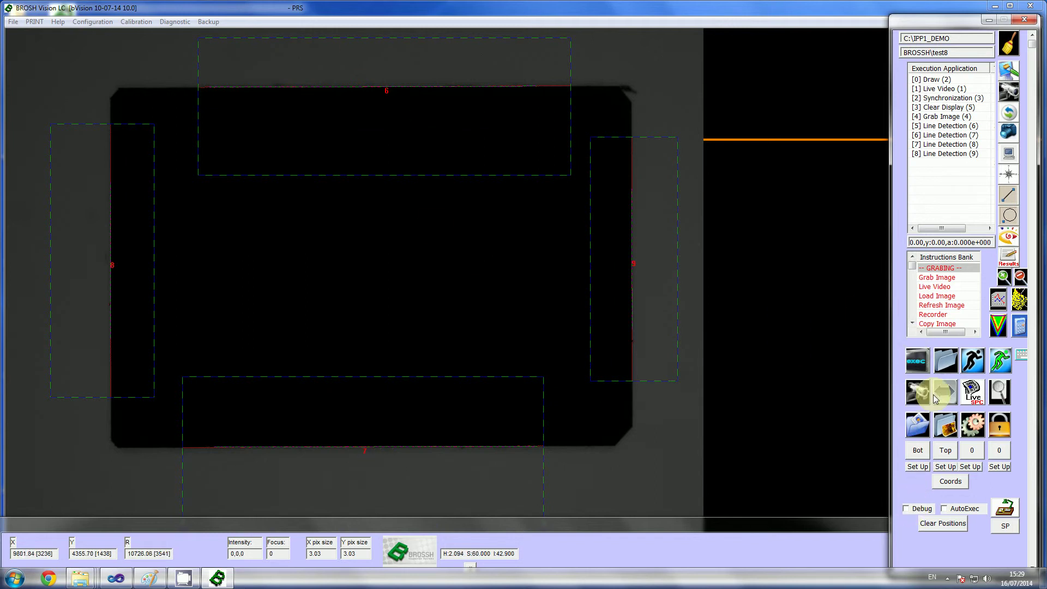
{"action": "left_click", "coordinate": [908, 351]}
{"action": "left_click", "coordinate": [923, 366]}
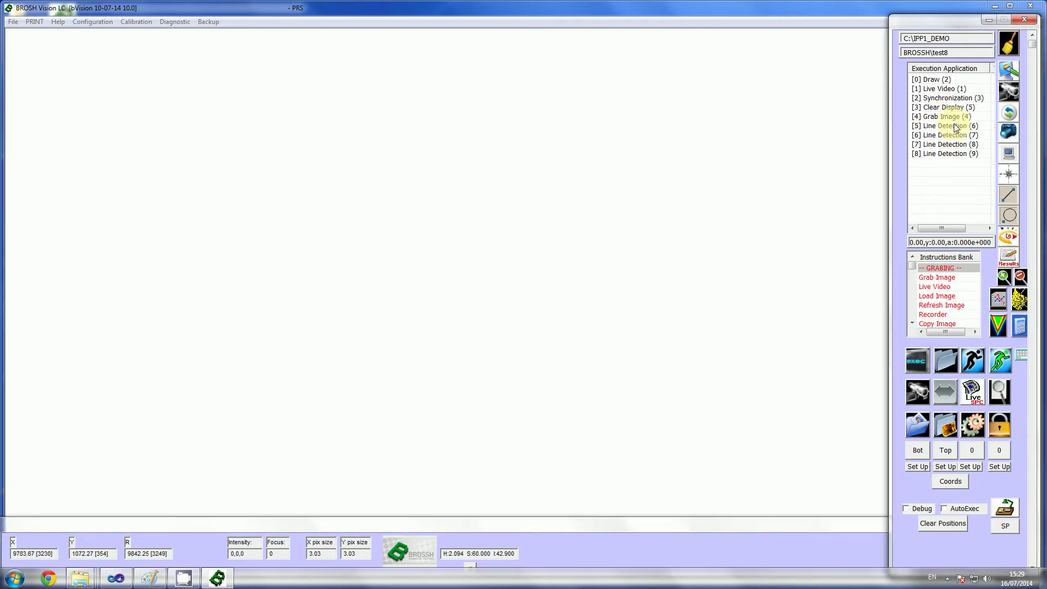
{"action": "double_click", "coordinate": [938, 119]}
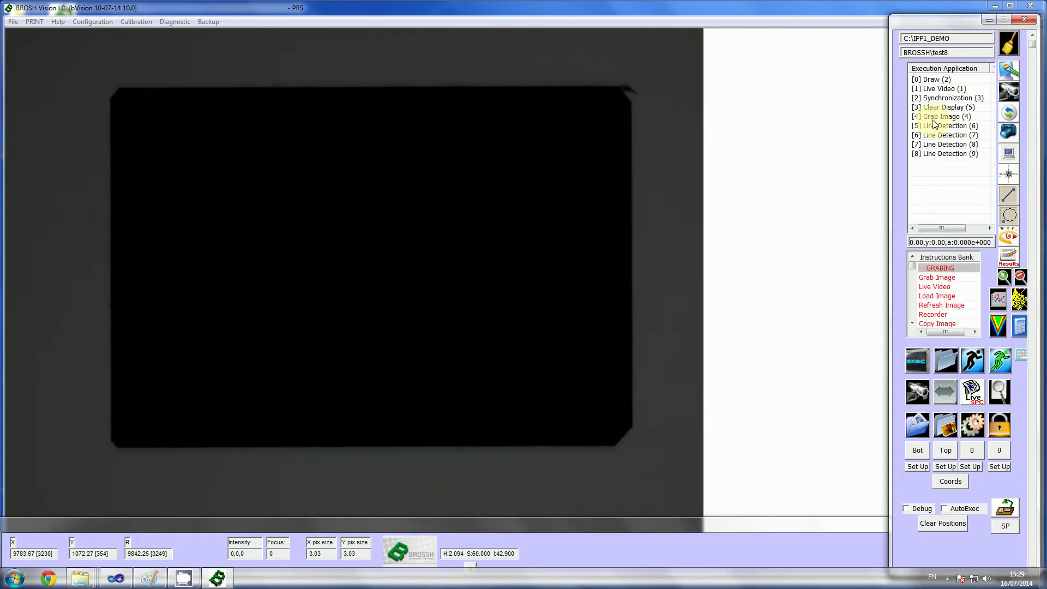
Step: Show the live video and retrain it with a pixel clock of 90
{"action": "double_click", "coordinate": [933, 89]}
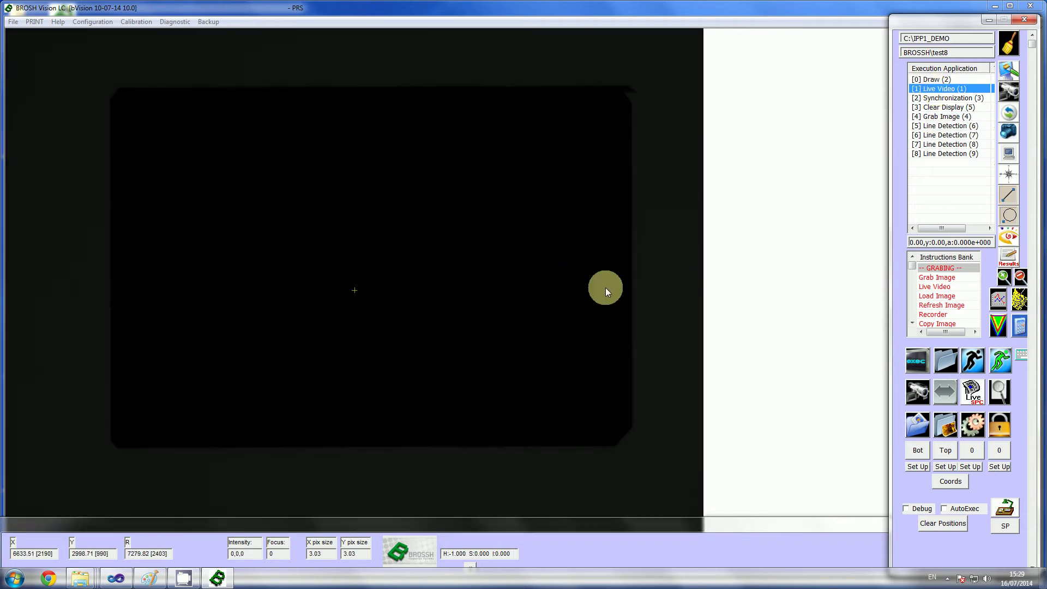
{"action": "double_click", "coordinate": [934, 88]}
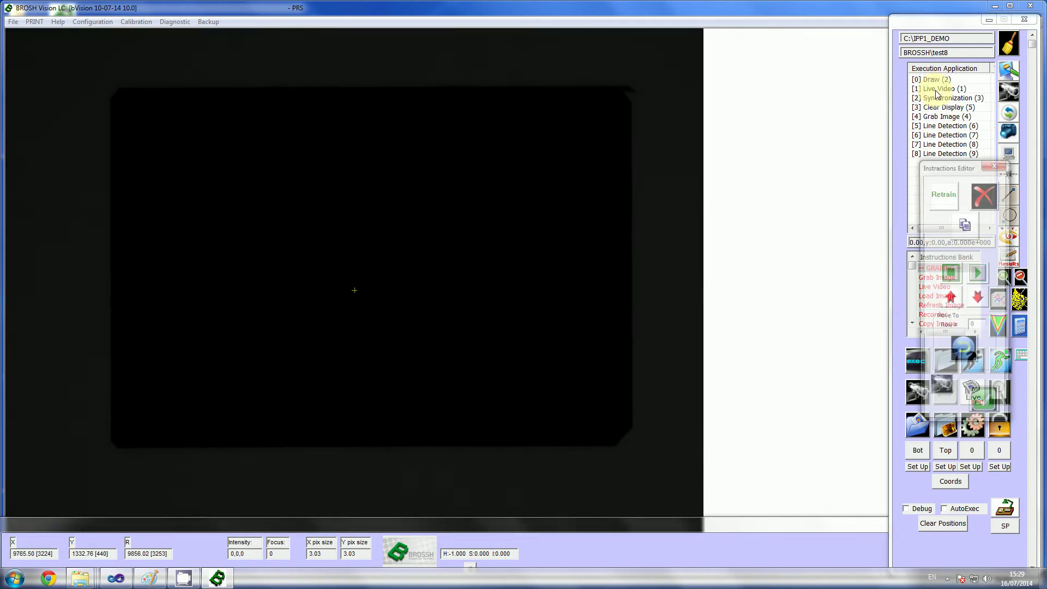
{"action": "left_click", "coordinate": [985, 408]}
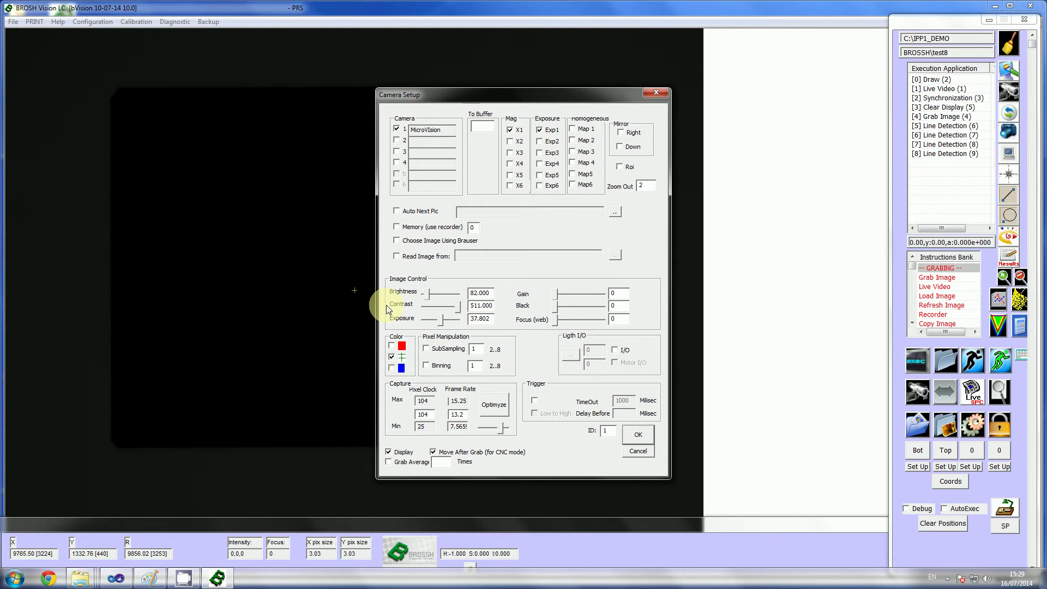
{"action": "double_click", "coordinate": [424, 414]}
{"action": "type", "text": "90"}
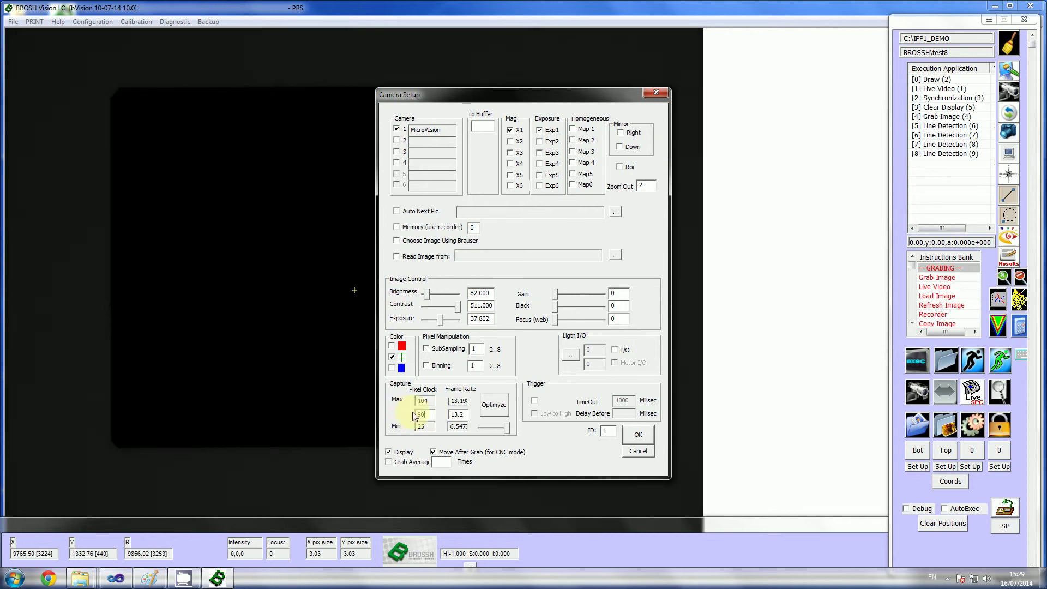
{"action": "left_click", "coordinate": [629, 439]}
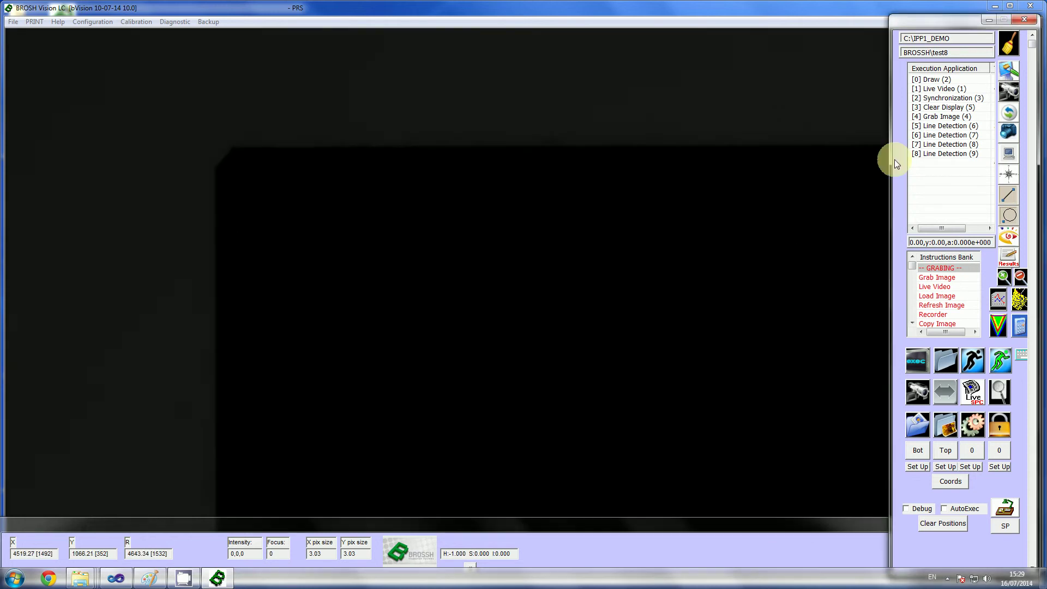
Step: Retrain the live video with an exposure of about 75.6
{"action": "double_click", "coordinate": [934, 88]}
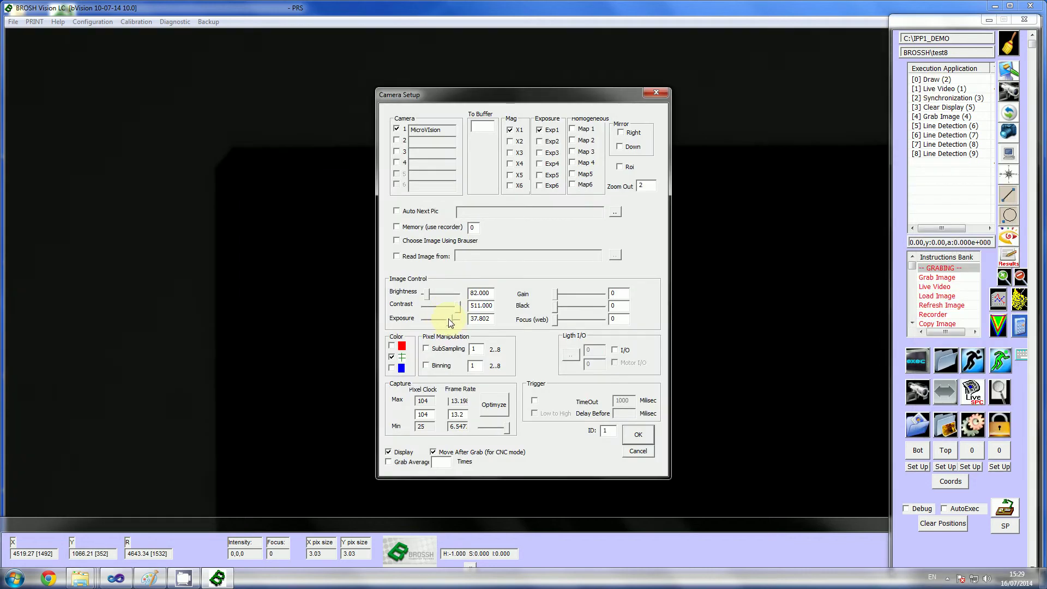
{"action": "left_click", "coordinate": [450, 319]}
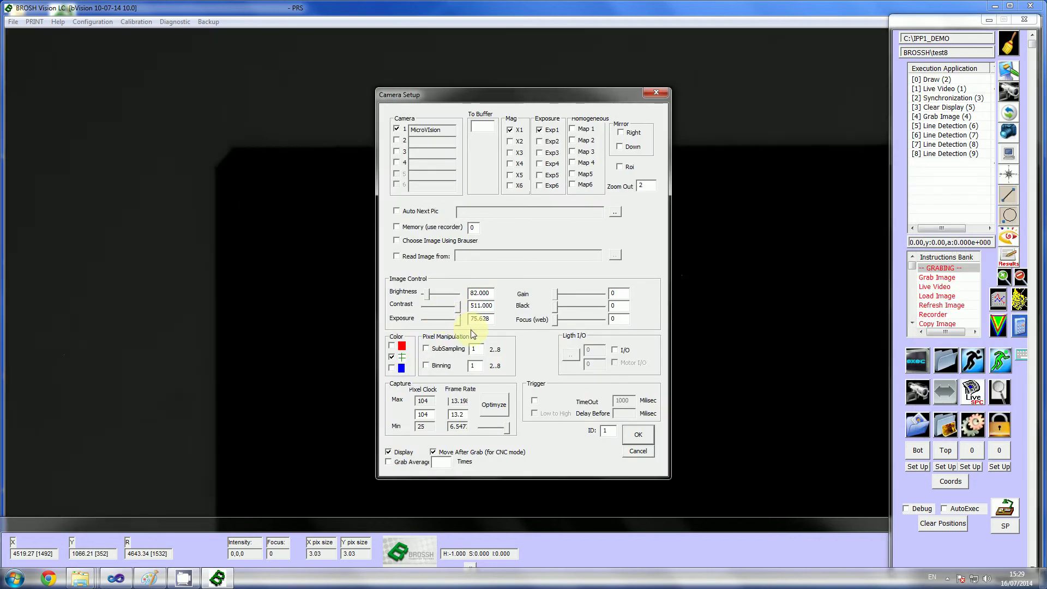
{"action": "left_click", "coordinate": [639, 434]}
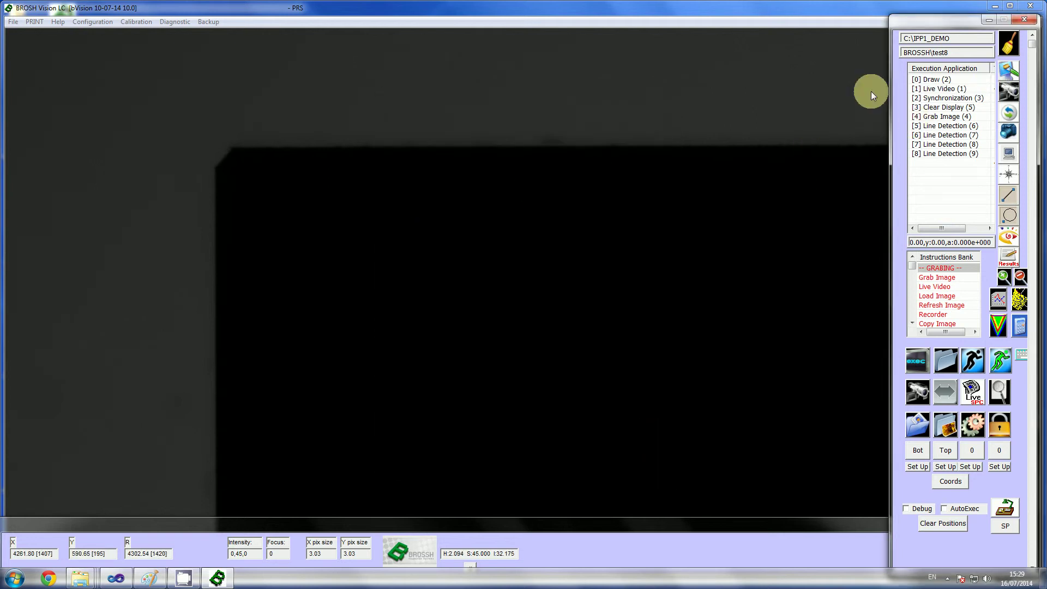
Step: Run the full test with the updated live video settings, continuing past the part placement prompt
{"action": "left_click", "coordinate": [1020, 276]}
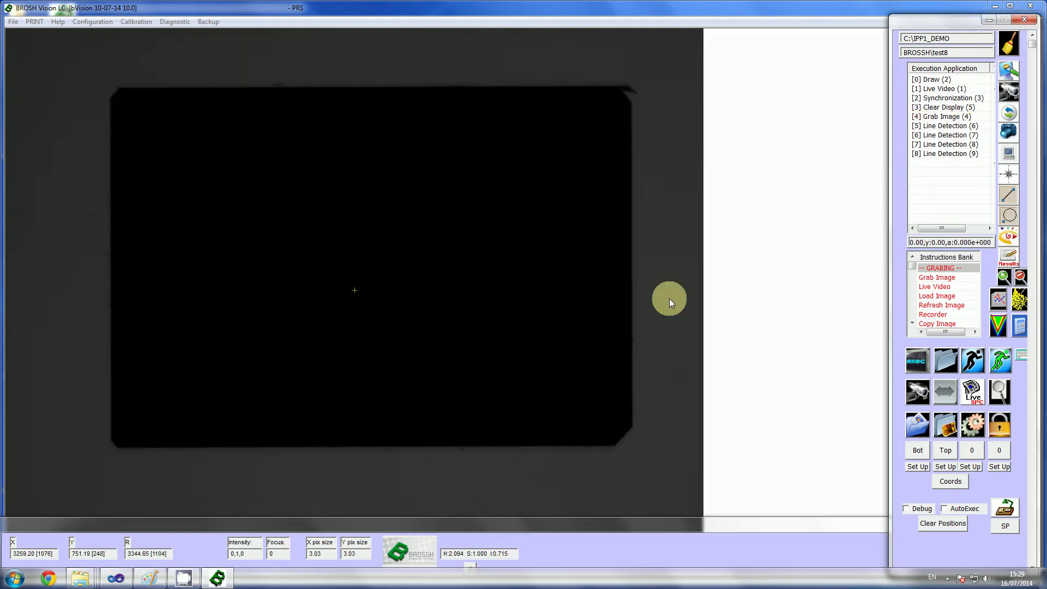
{"action": "left_click", "coordinate": [919, 360]}
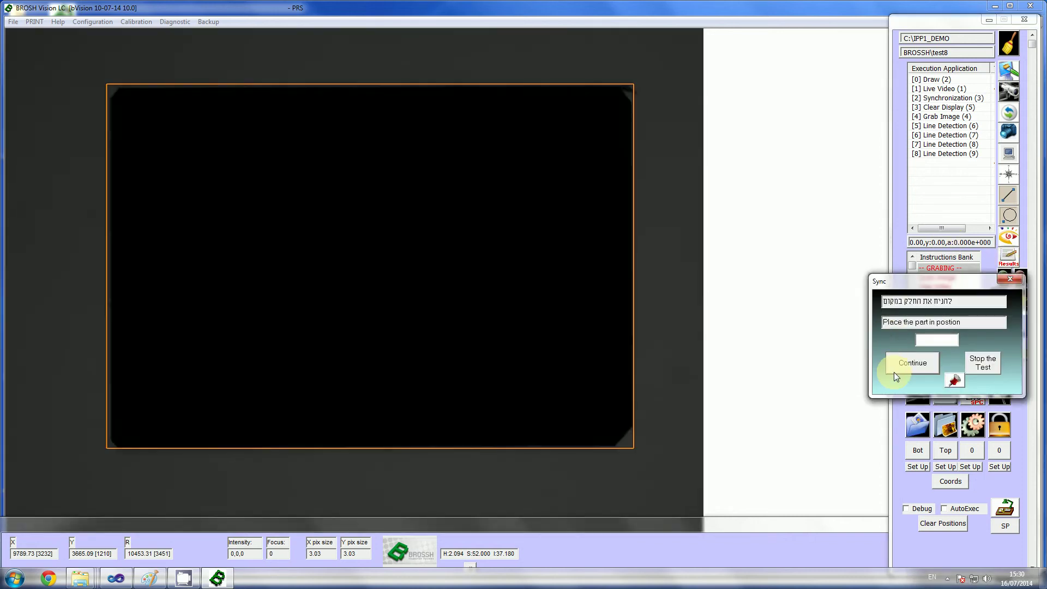
{"action": "left_click", "coordinate": [894, 371]}
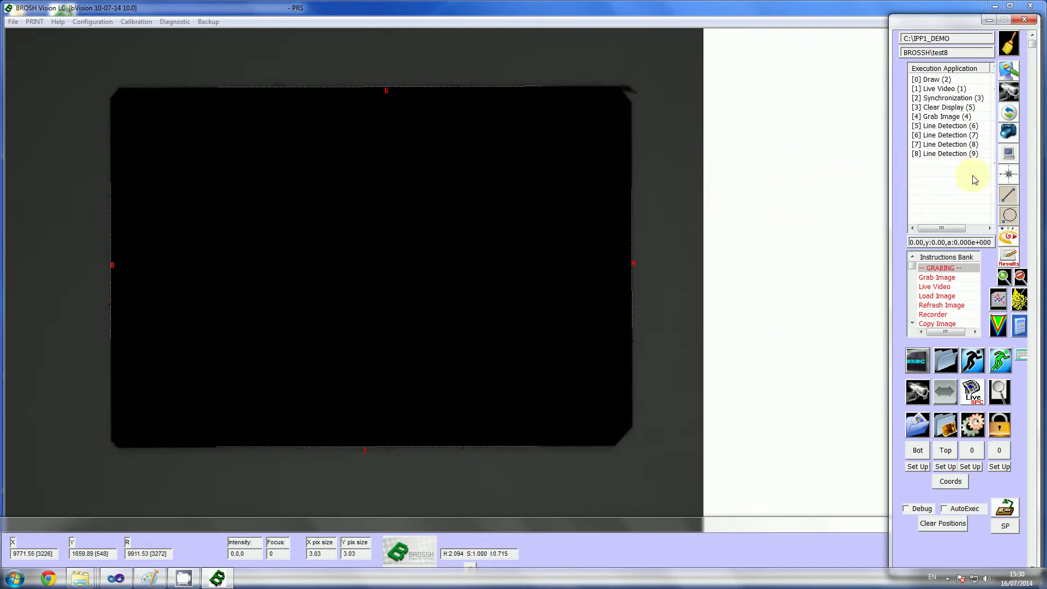
Step: Add a Show Results instruction with Show Dialog enabled at X position 100 and Y position 550
{"action": "left_click", "coordinate": [1009, 260]}
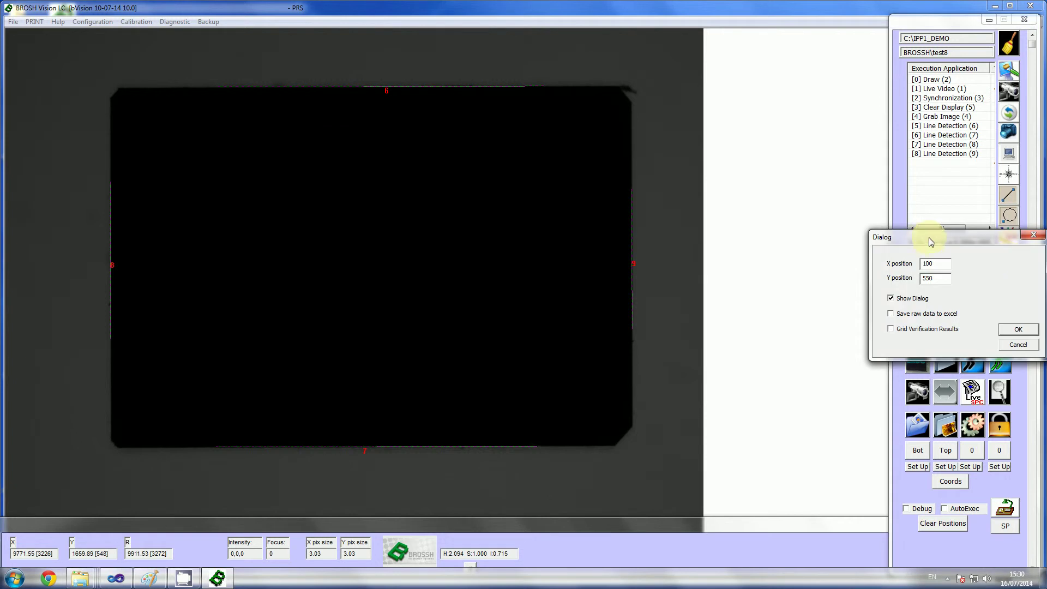
{"action": "left_click_drag", "start_coordinate": [928, 237], "coordinate": [879, 240]}
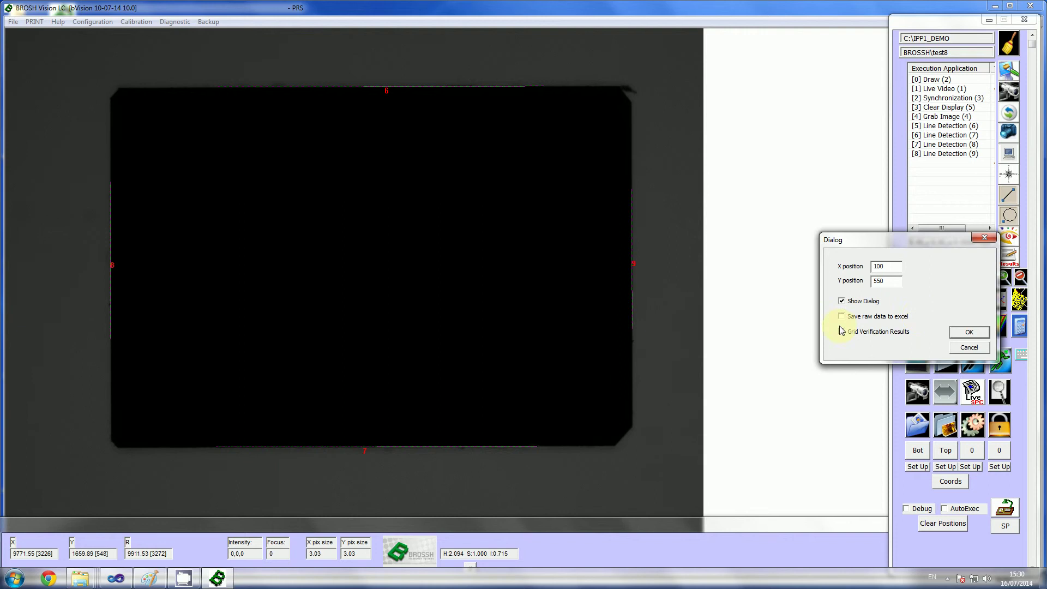
{"action": "left_click", "coordinate": [969, 333]}
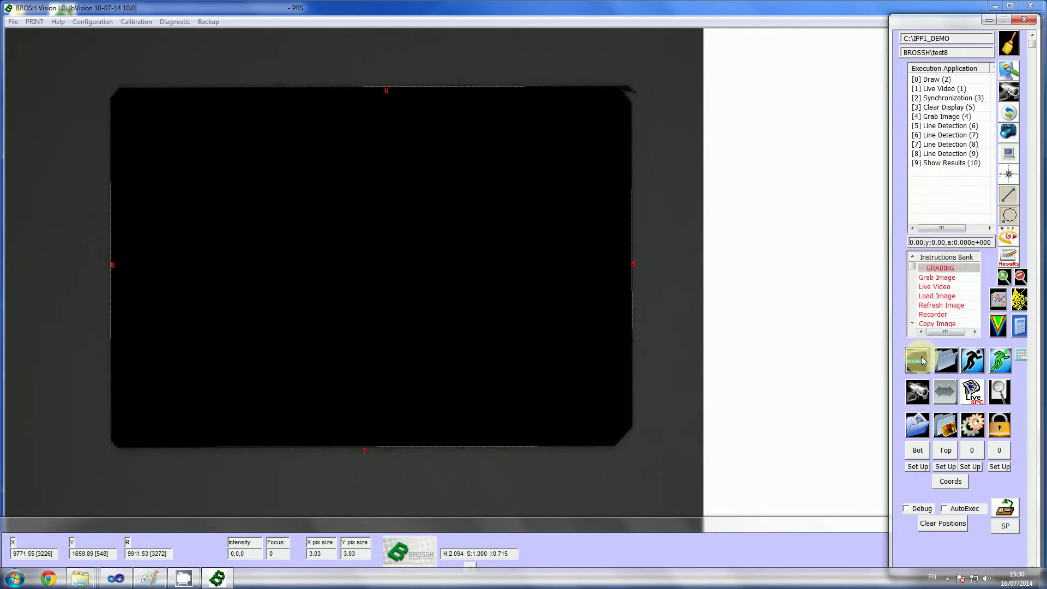
Step: Execute the test to open the report window and place it clear of the execution list
{"action": "left_click", "coordinate": [921, 359]}
{"action": "left_click", "coordinate": [916, 367]}
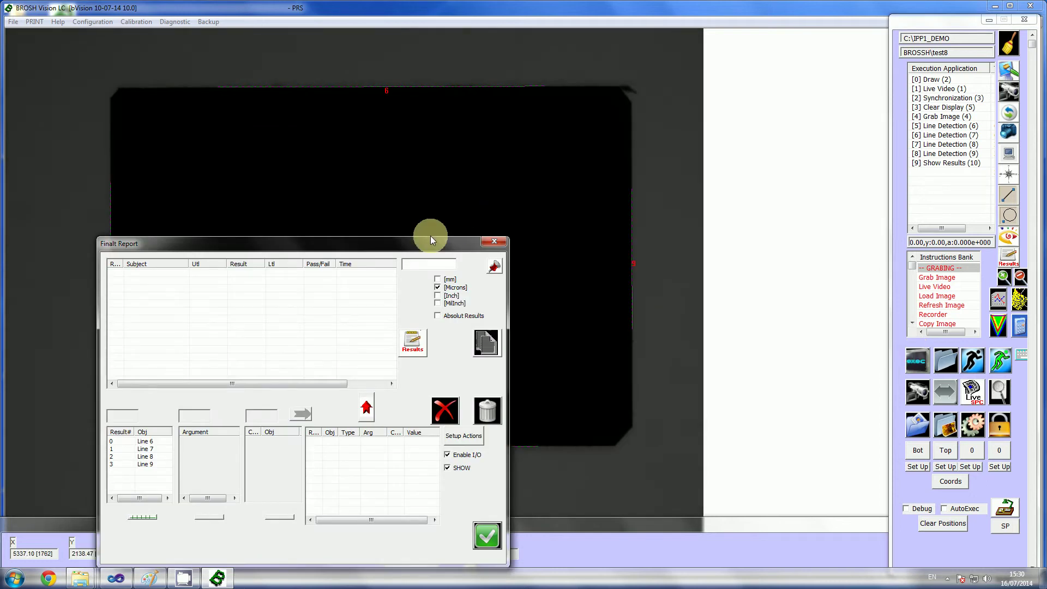
{"action": "left_click_drag", "start_coordinate": [421, 246], "coordinate": [751, 179]}
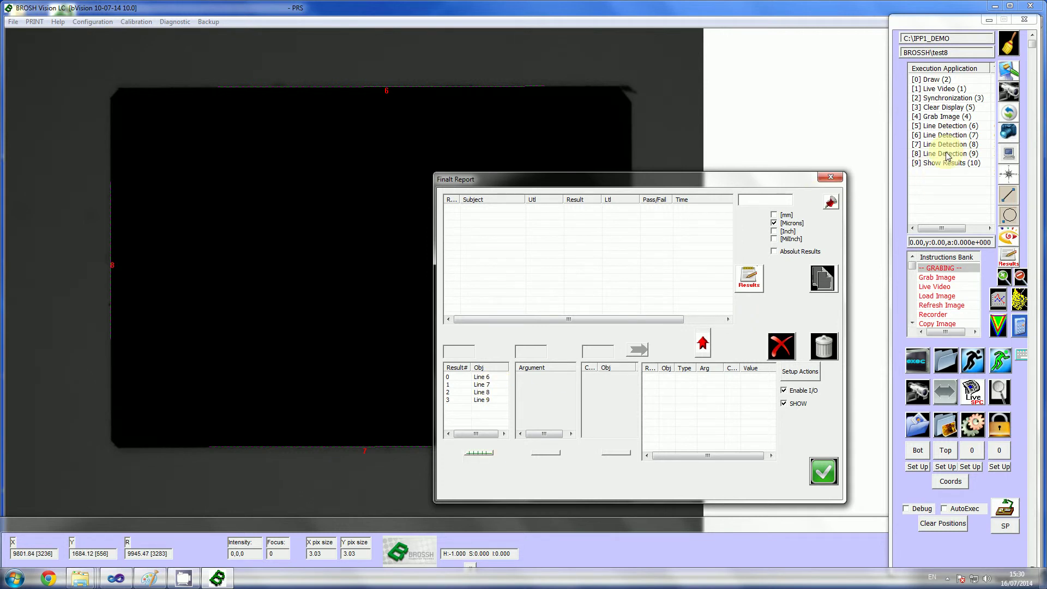
Step: Move the Show Results instruction up and down the execution list, leaving it directly before Line Detection (7)
{"action": "left_click", "coordinate": [962, 163]}
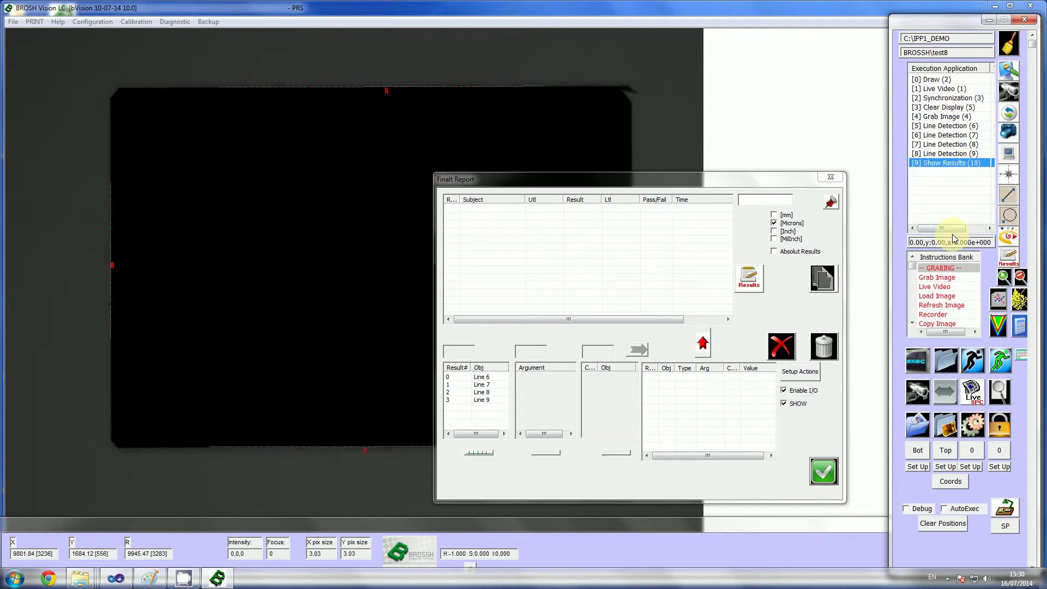
{"action": "double_click", "coordinate": [937, 161]}
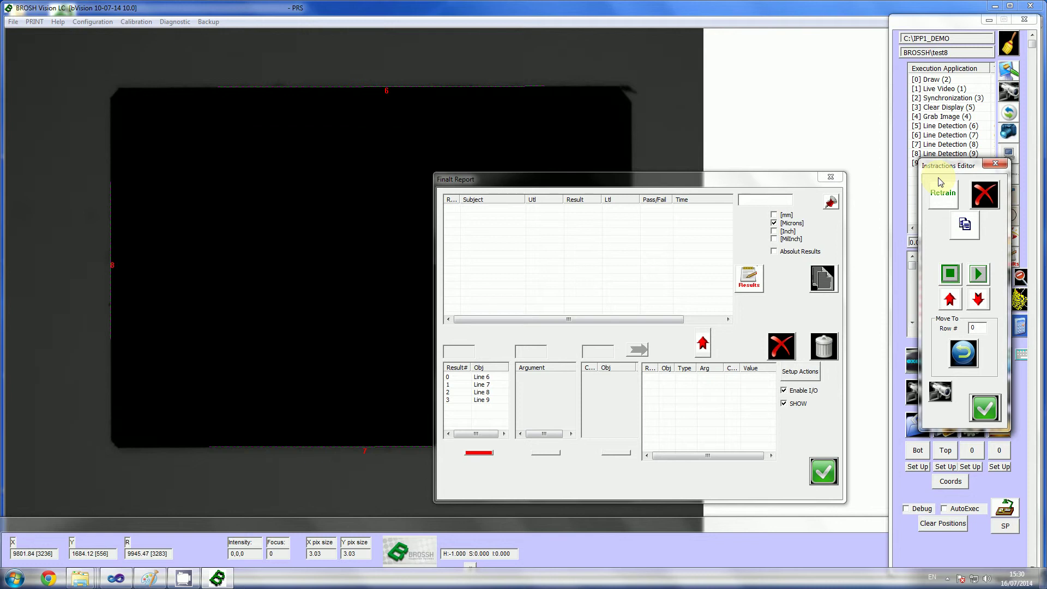
{"action": "left_click", "coordinate": [949, 299]}
{"action": "left_click", "coordinate": [984, 408]}
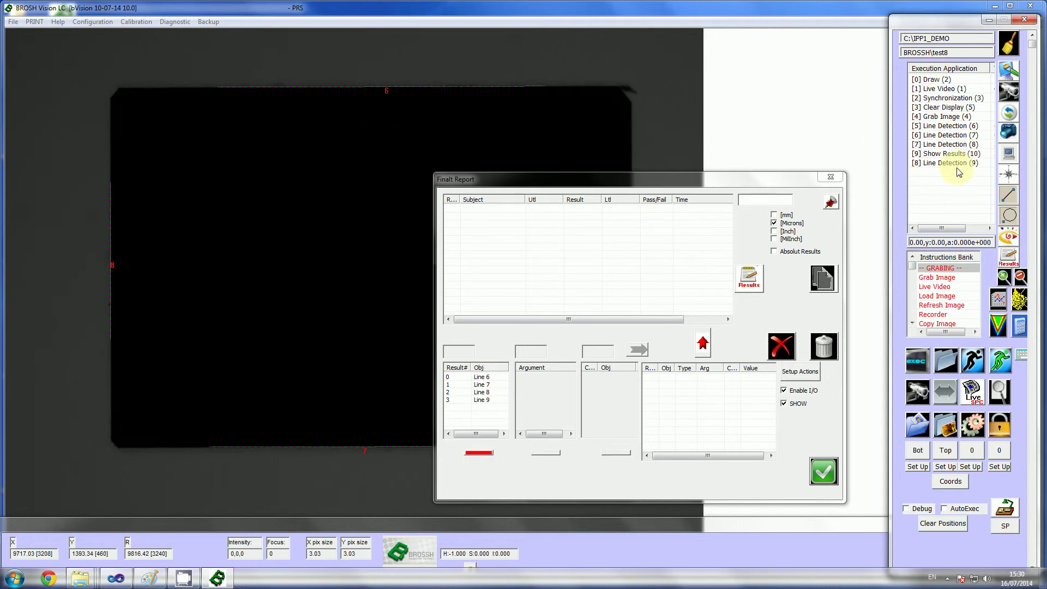
{"action": "double_click", "coordinate": [972, 164]}
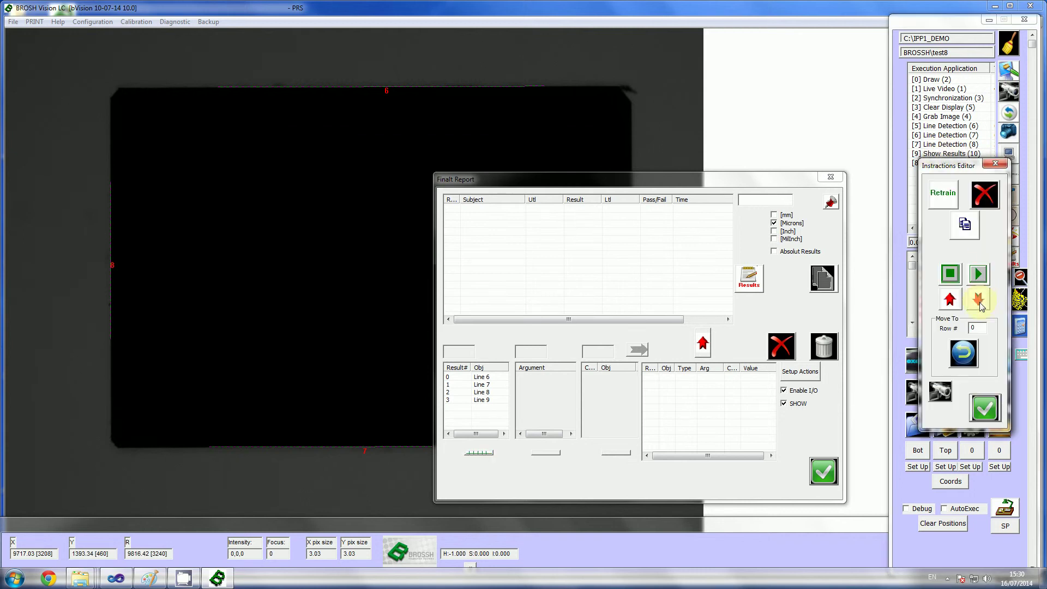
{"action": "left_click", "coordinate": [979, 304]}
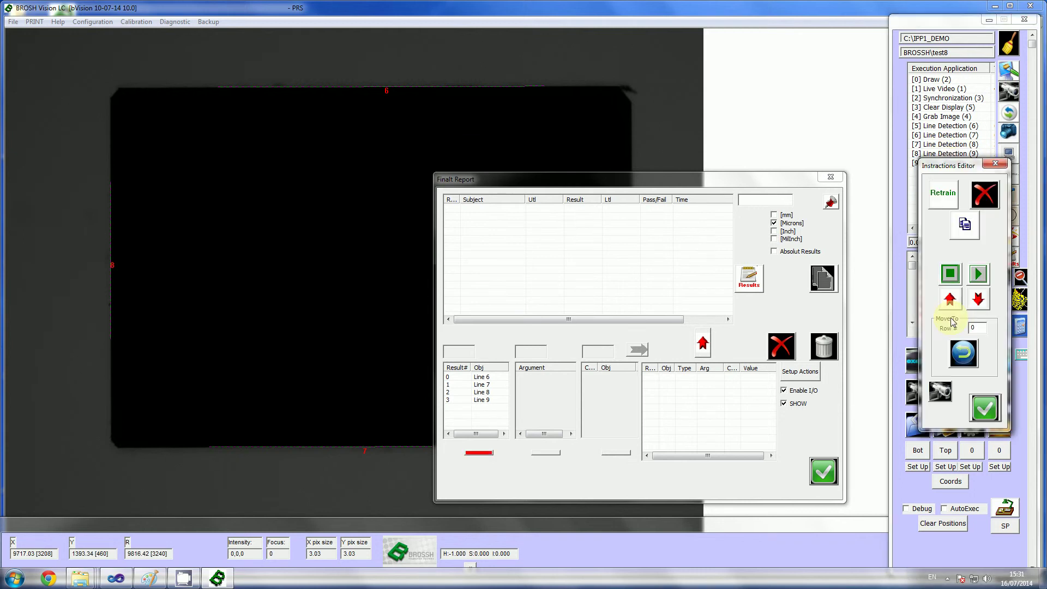
{"action": "left_click", "coordinate": [952, 301]}
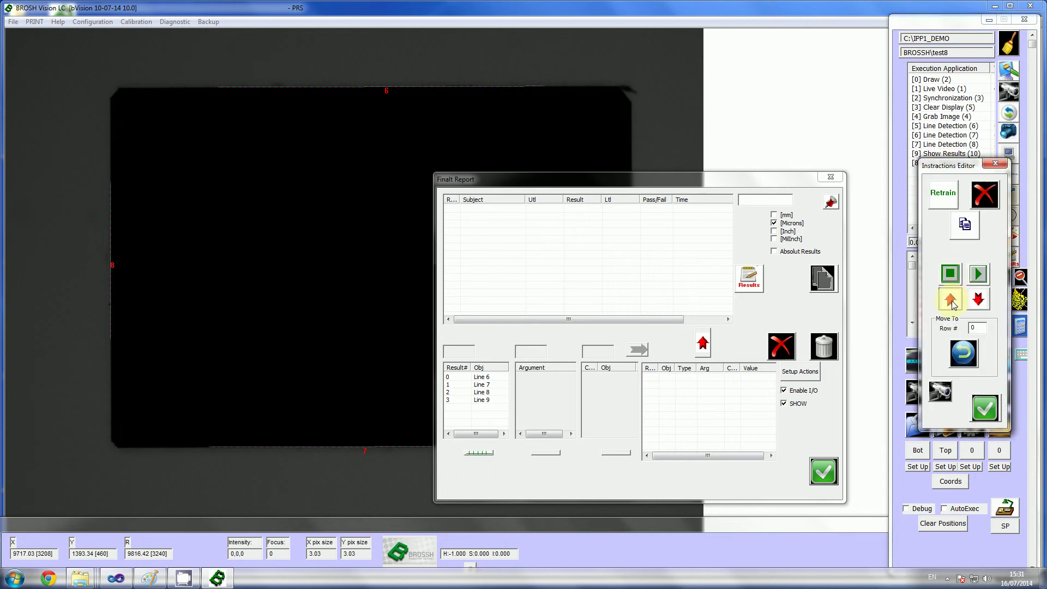
{"action": "left_click", "coordinate": [951, 301]}
{"action": "left_click", "coordinate": [951, 301]}
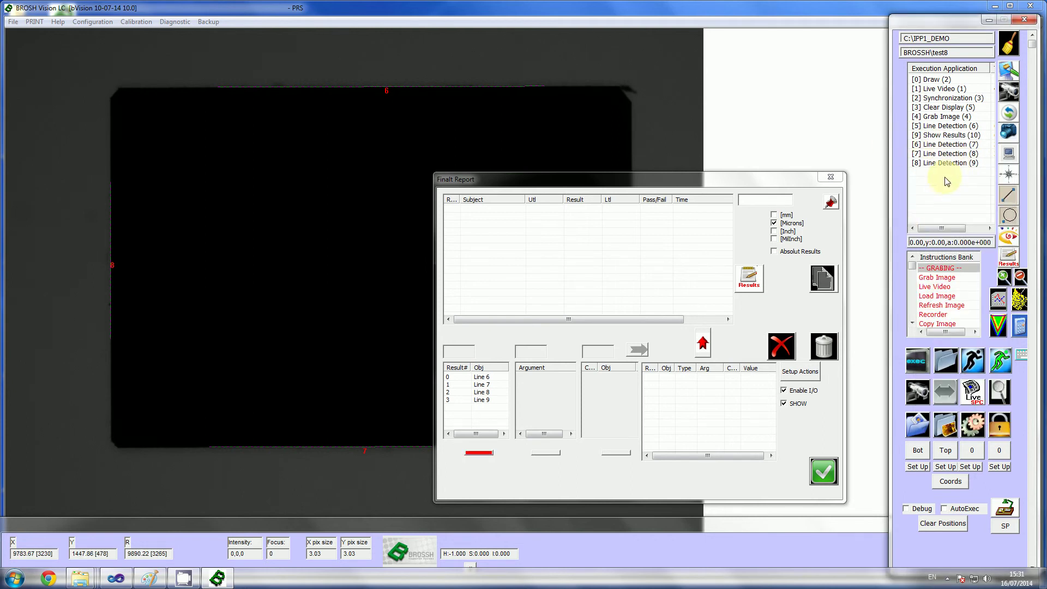
Step: Send the Show Results instruction back to the end of the execution list using row number 99
{"action": "double_click", "coordinate": [934, 135]}
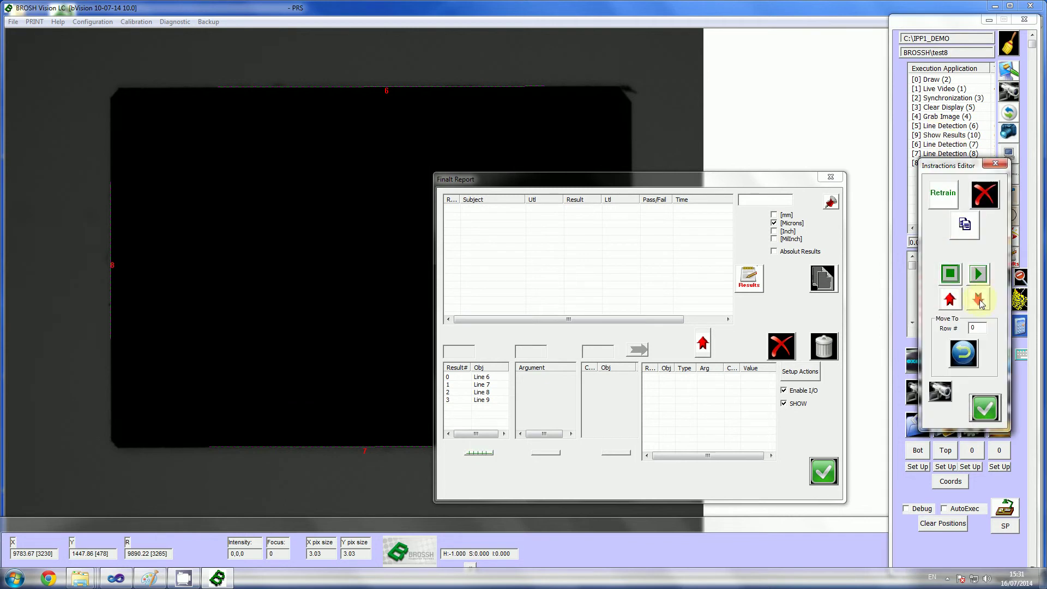
{"action": "left_click", "coordinate": [984, 330]}
{"action": "type", "text": "99"}
{"action": "left_click", "coordinate": [970, 354]}
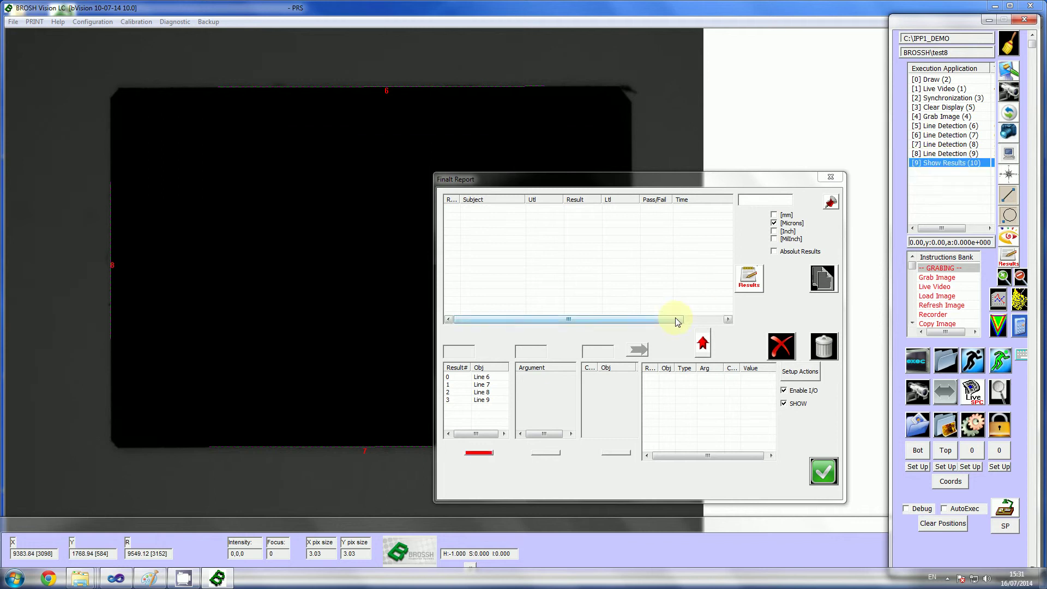
Step: Add a measurement of Line 7 to the report using the RV (Vector) argument, compared with Line 6
{"action": "left_click_drag", "start_coordinate": [579, 185], "coordinate": [725, 167]}
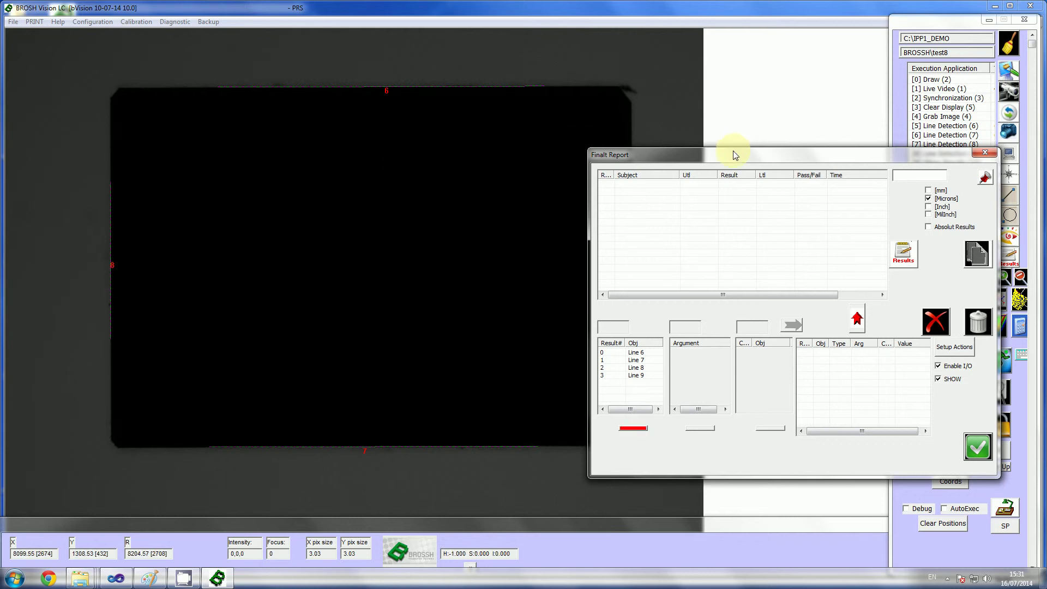
{"action": "left_click_drag", "start_coordinate": [696, 155], "coordinate": [680, 141]}
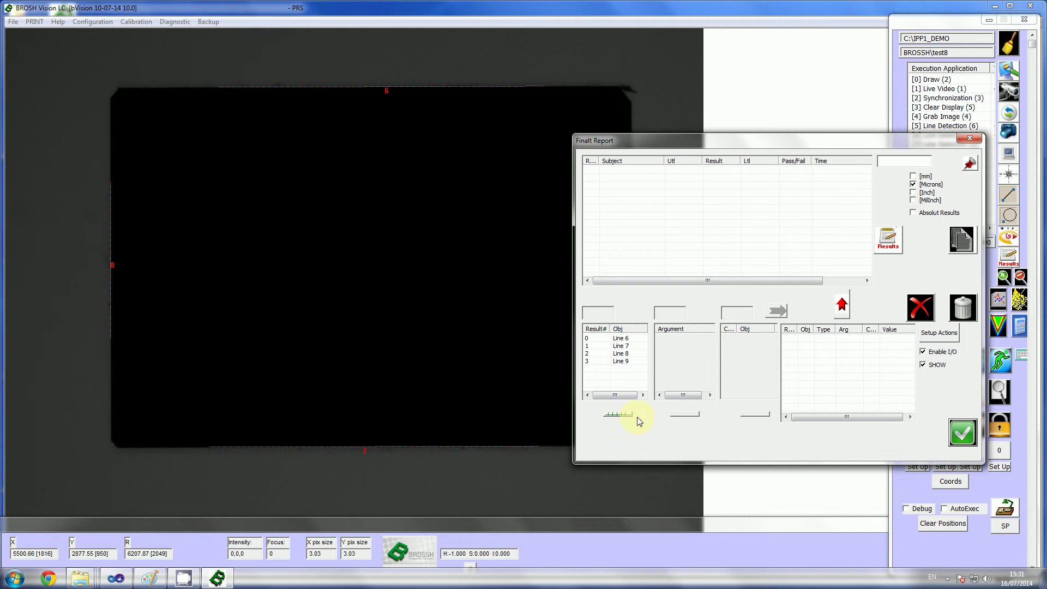
{"action": "left_click", "coordinate": [624, 348]}
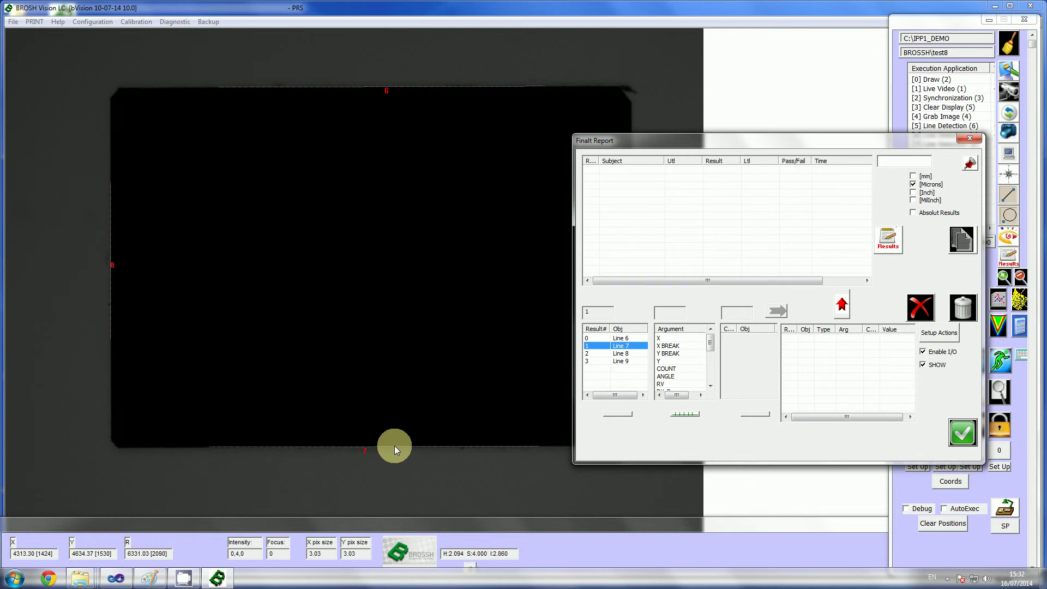
{"action": "left_click", "coordinate": [667, 384]}
{"action": "left_click", "coordinate": [763, 346]}
{"action": "left_click", "coordinate": [774, 308]}
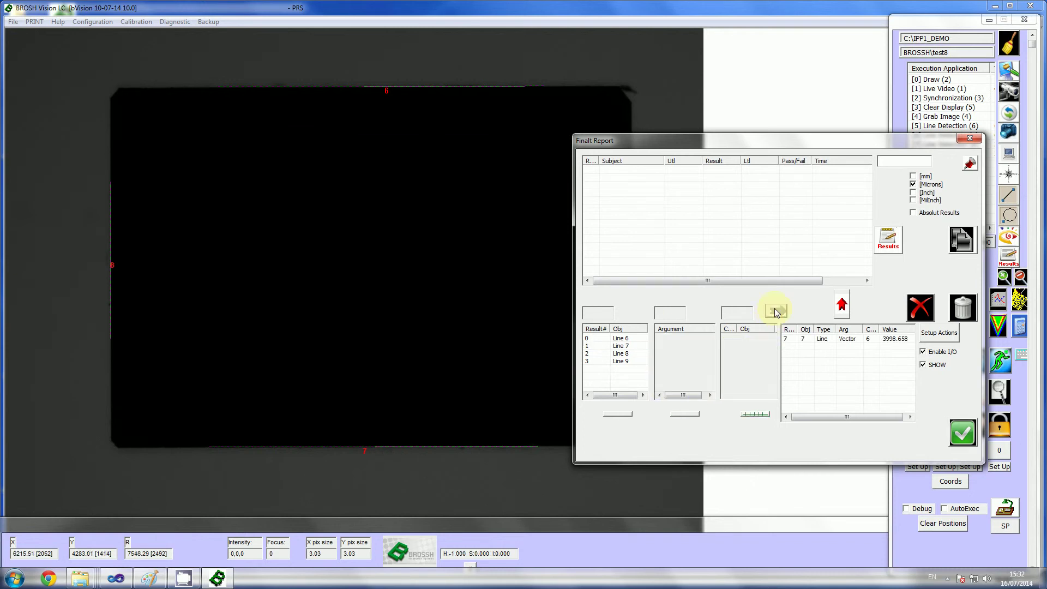
{"action": "left_click", "coordinate": [892, 339]}
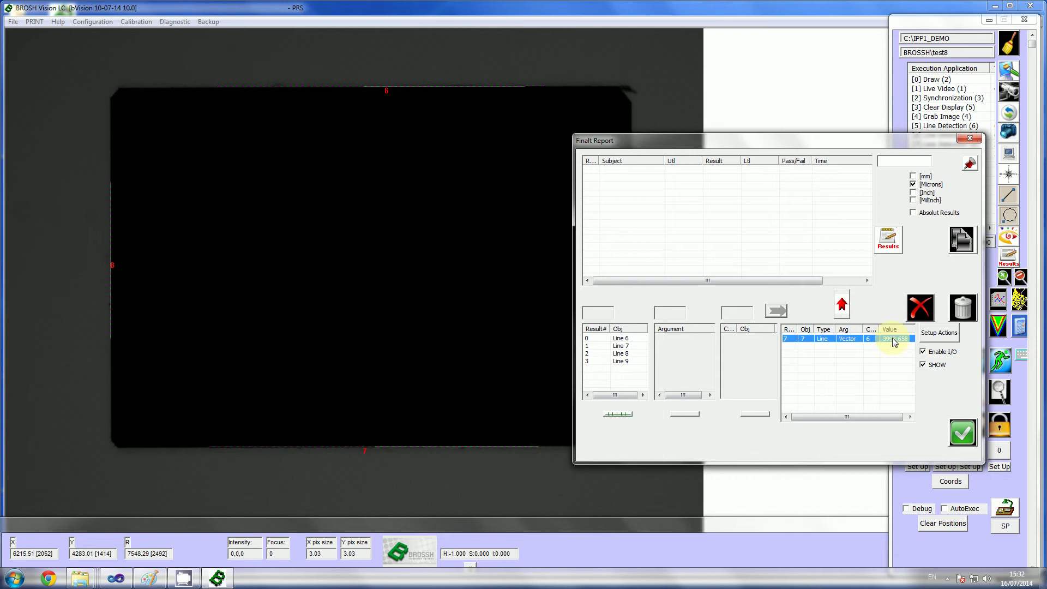
Step: Add a measurement of Line 9 using the RV (Vector) argument, compared with Line 8
{"action": "left_click", "coordinate": [623, 362]}
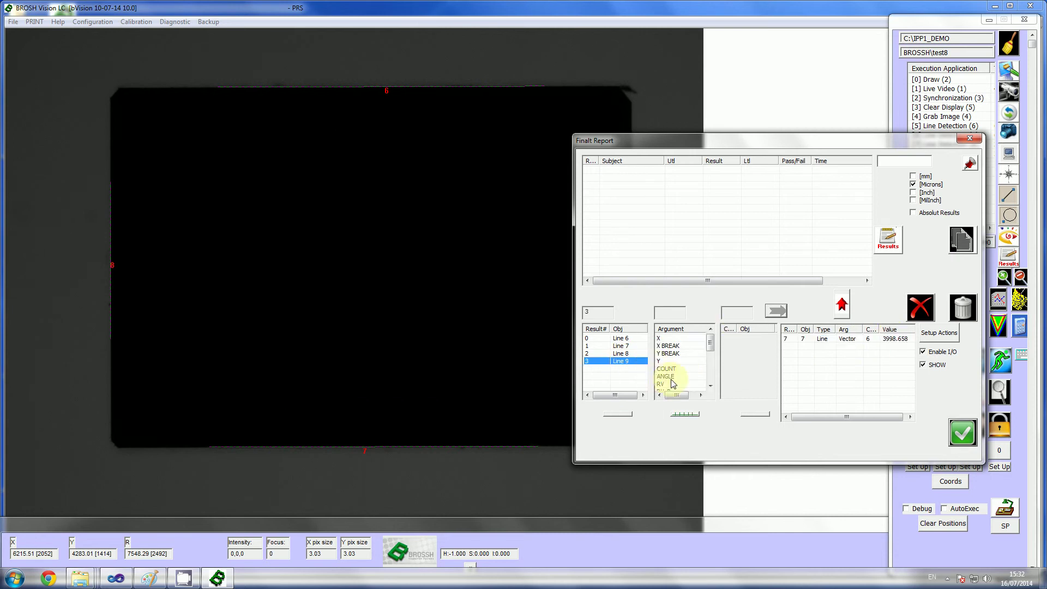
{"action": "left_click", "coordinate": [661, 384]}
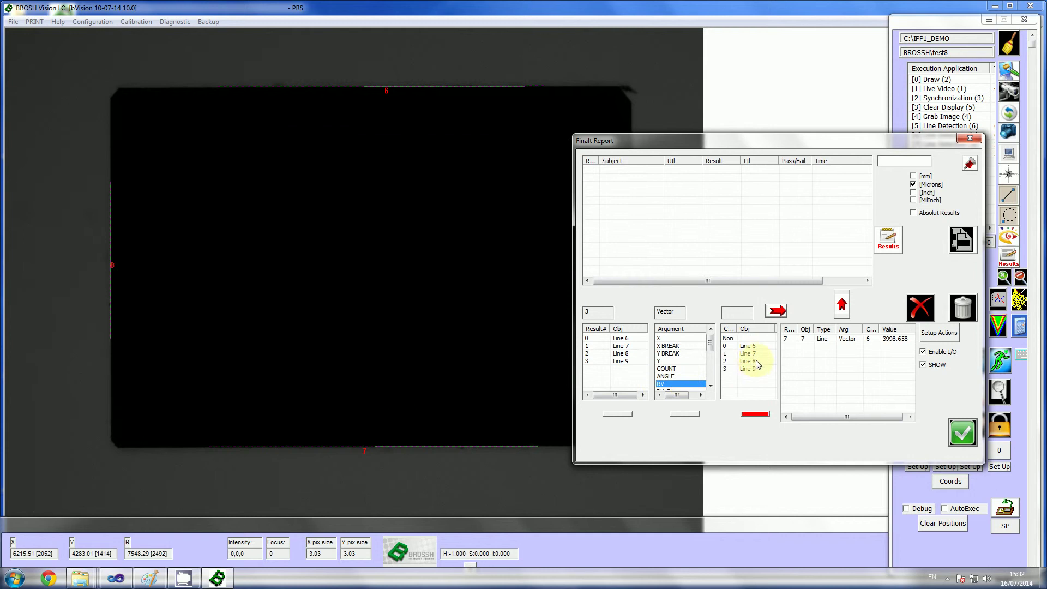
{"action": "left_click", "coordinate": [756, 363]}
{"action": "left_click", "coordinate": [776, 310]}
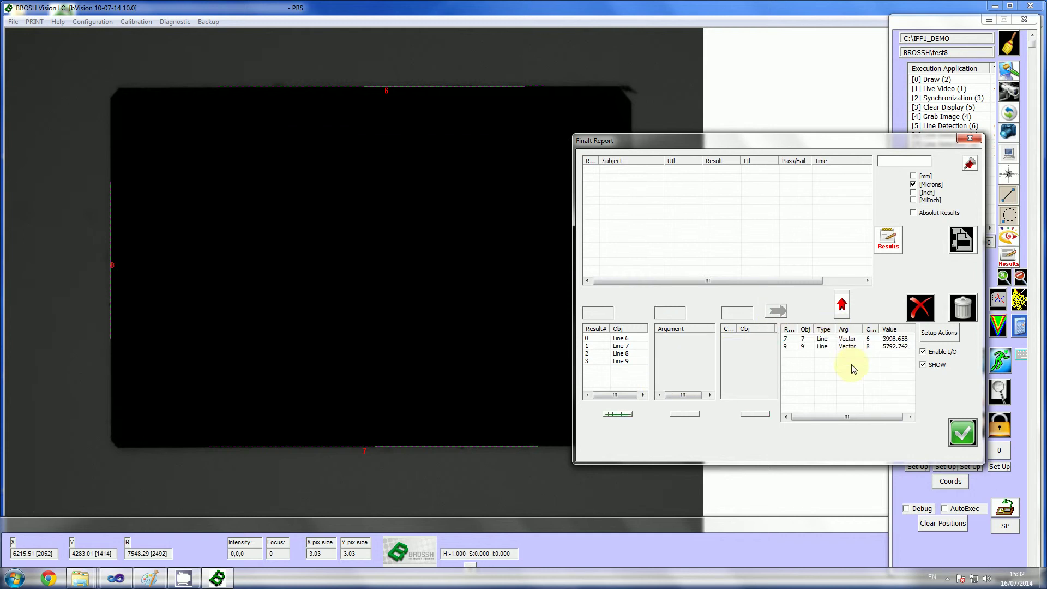
{"action": "left_click", "coordinate": [837, 347]}
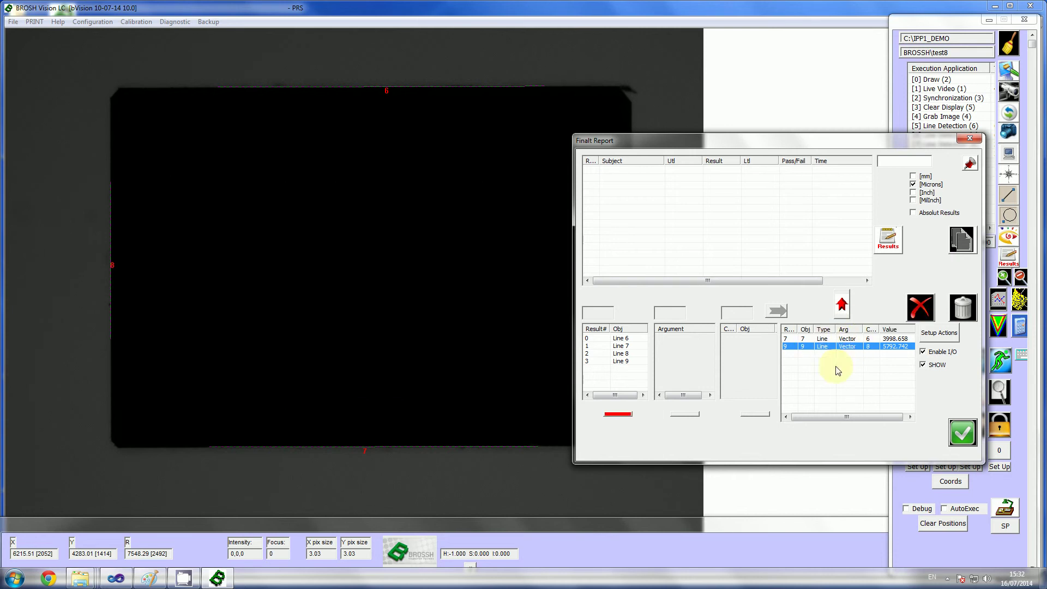
Step: Select the Line 7 to Line 6 measurement for the final report and enter Width as its subject
{"action": "left_click", "coordinate": [823, 339]}
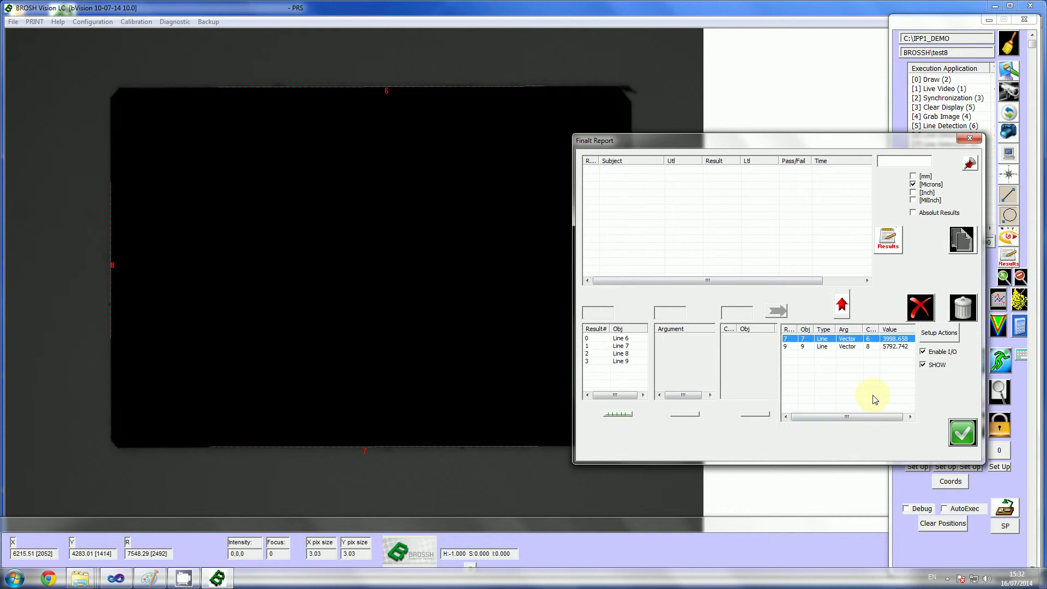
{"action": "left_click", "coordinate": [853, 346]}
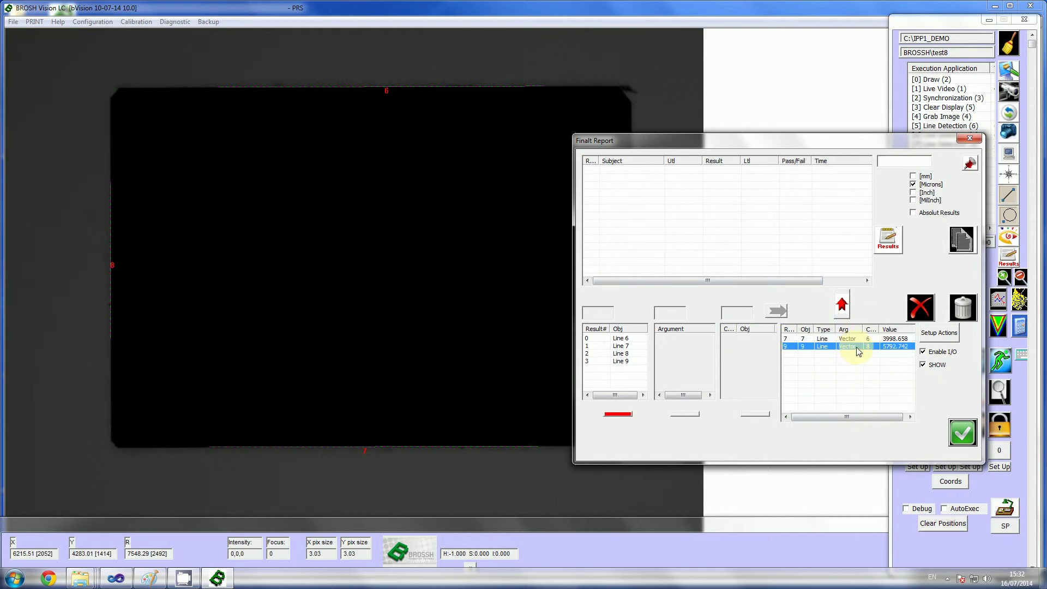
{"action": "left_click", "coordinate": [800, 339]}
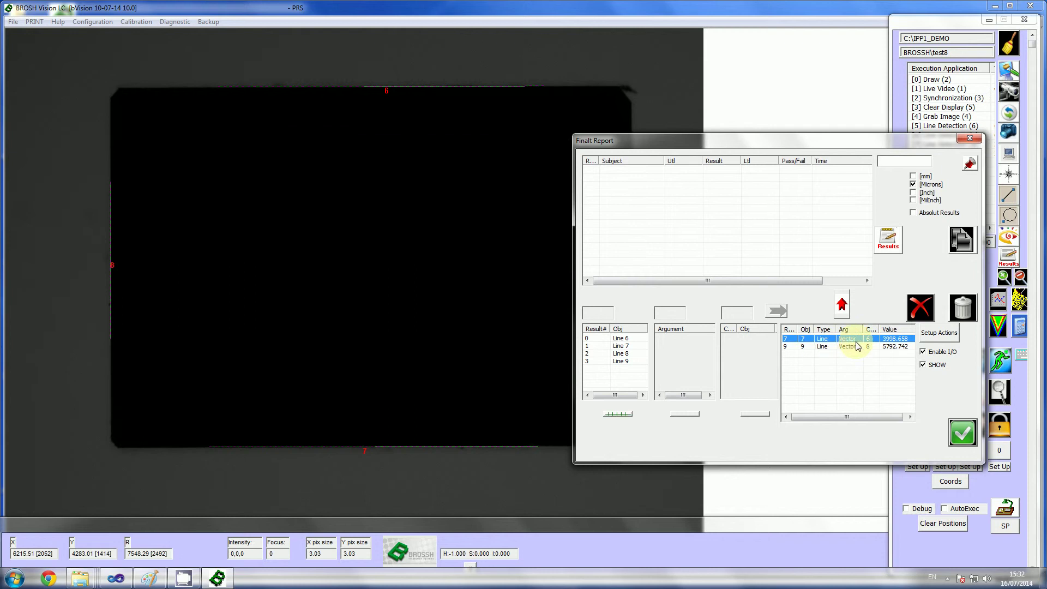
{"action": "left_click", "coordinate": [843, 306]}
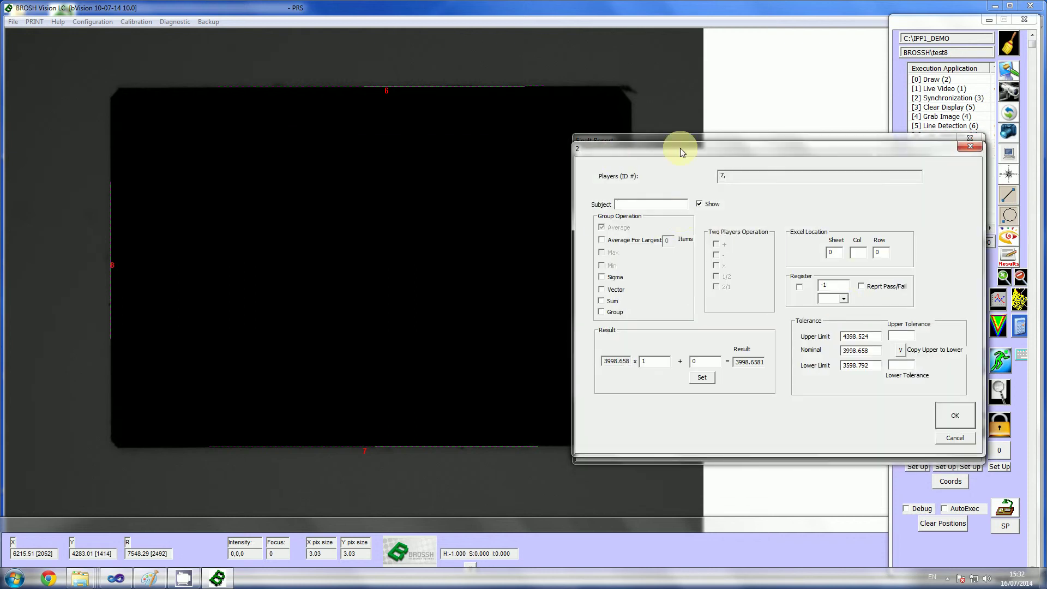
{"action": "left_click_drag", "start_coordinate": [679, 149], "coordinate": [659, 273]}
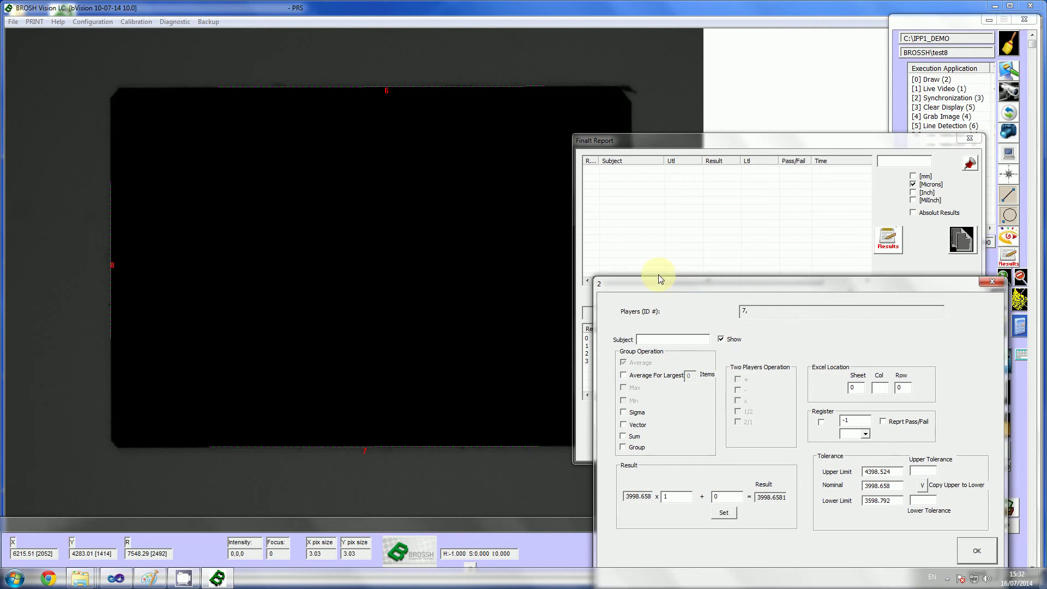
{"action": "type", "text": "Width"}
{"action": "left_click_drag", "start_coordinate": [730, 283], "coordinate": [673, 168]}
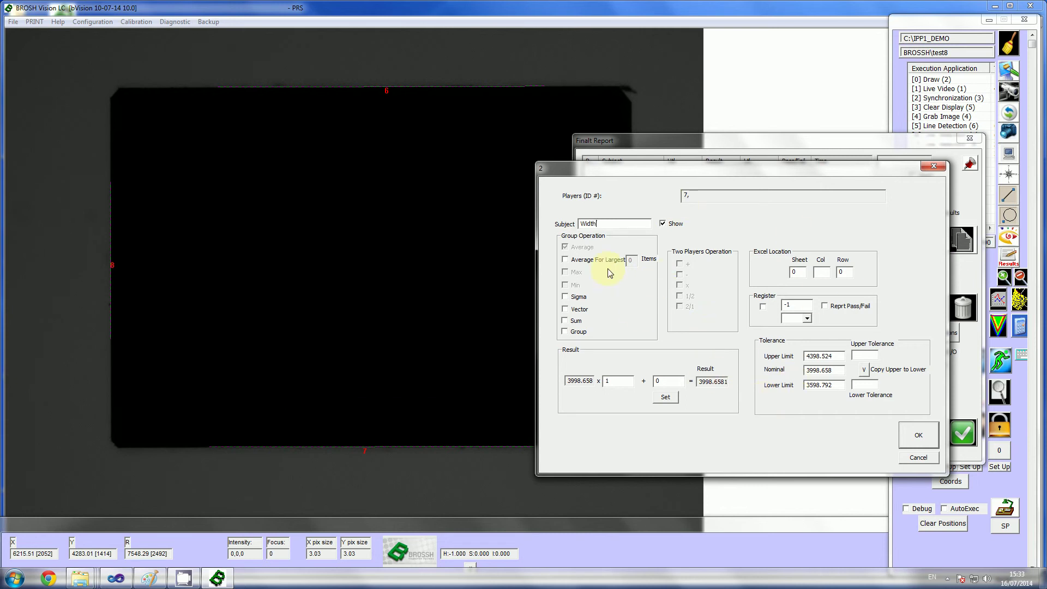
{"action": "left_click_drag", "start_coordinate": [609, 222], "coordinate": [573, 226]}
{"action": "left_click", "coordinate": [606, 225]}
Step: Set the Width nominal to 4000 with an upper tolerance of 10, and copy that tolerance to the lower one
{"action": "left_click_drag", "start_coordinate": [841, 369], "coordinate": [797, 373]}
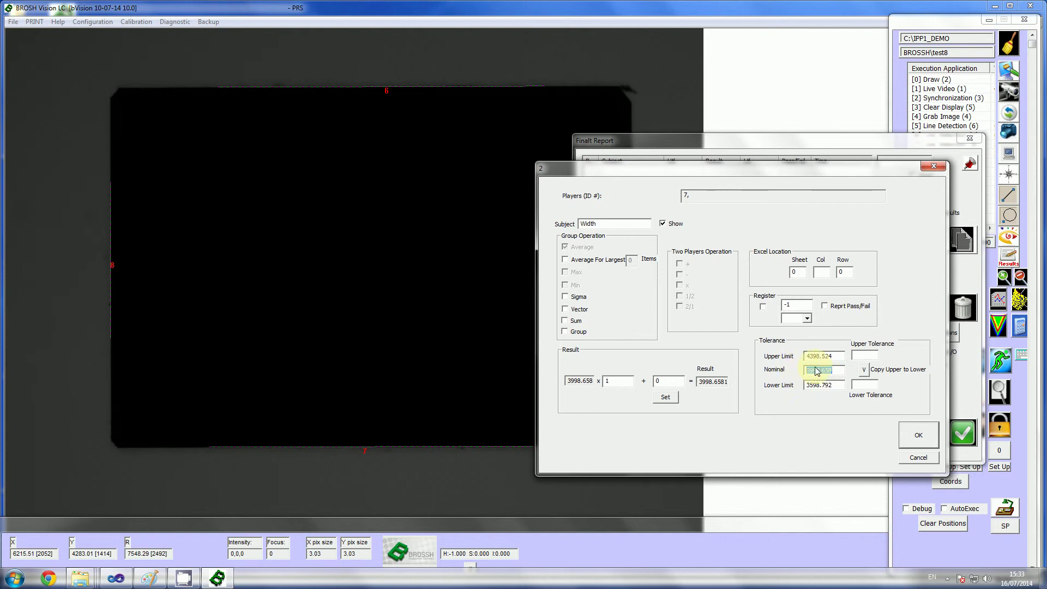
{"action": "left_click", "coordinate": [821, 370]}
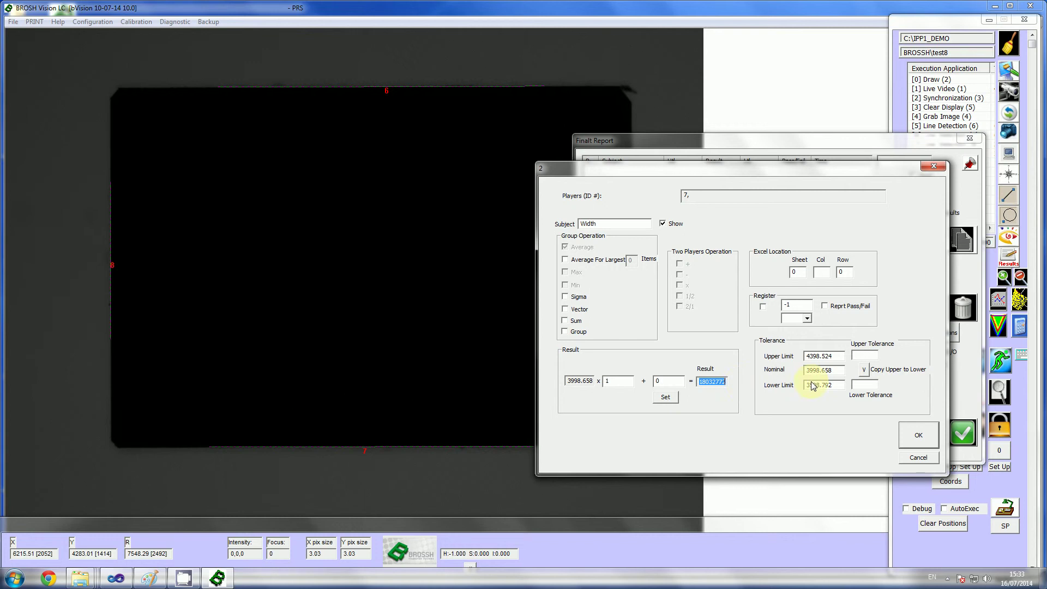
{"action": "left_click", "coordinate": [831, 371]}
{"action": "left_click_drag", "start_coordinate": [838, 375], "coordinate": [804, 393]}
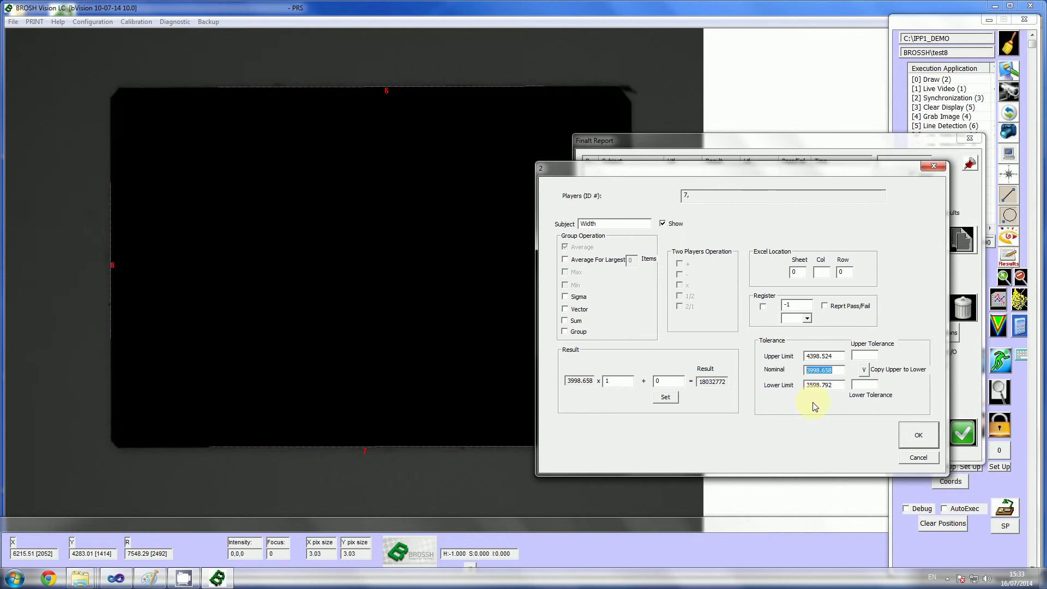
{"action": "type", "text": "4000"}
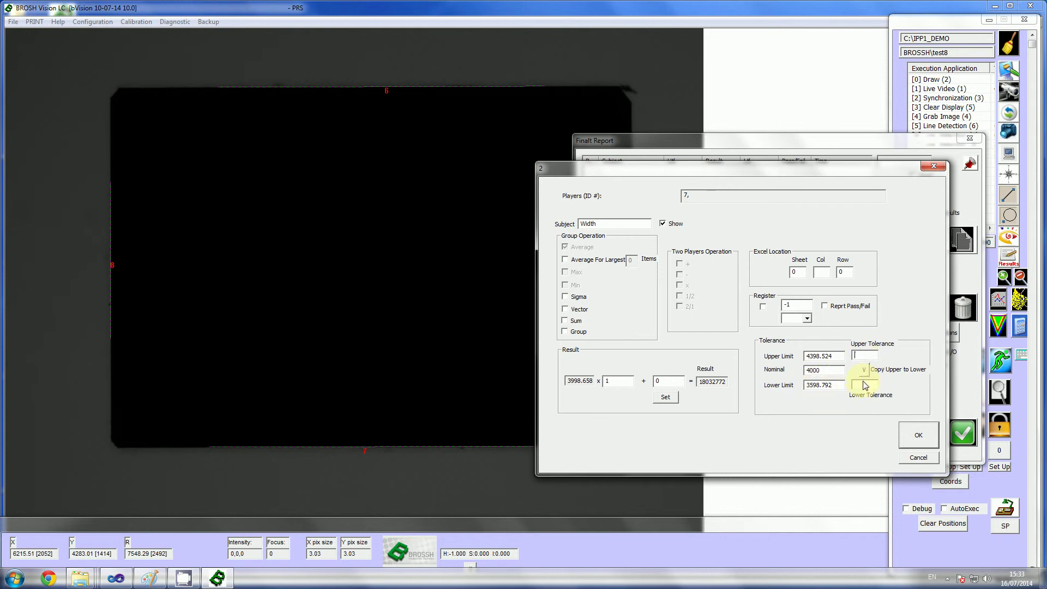
{"action": "type", "text": "10"}
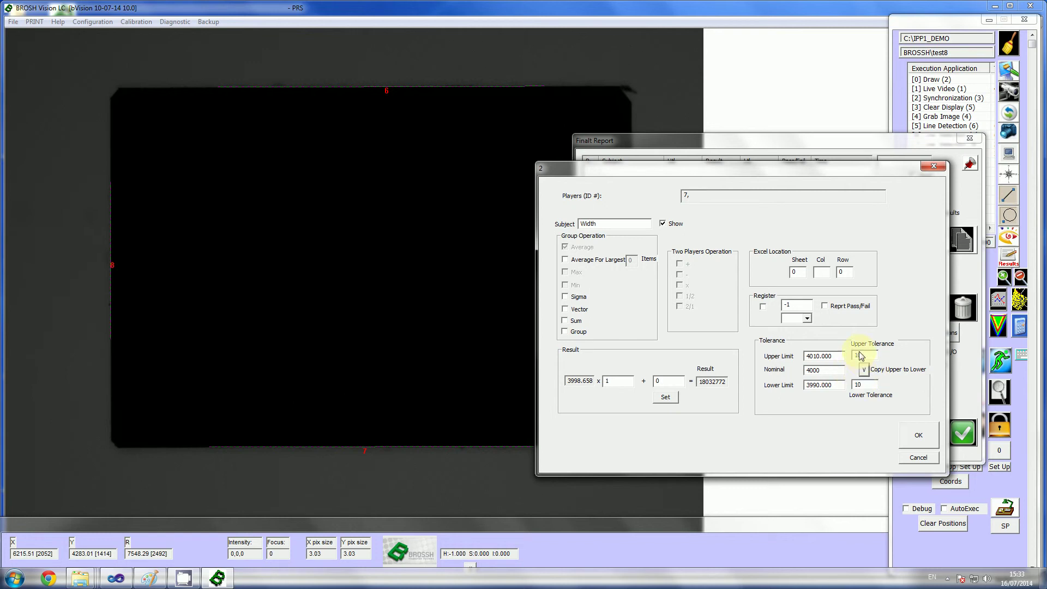
{"action": "left_click", "coordinate": [861, 370]}
{"action": "left_click_drag", "start_coordinate": [635, 167], "coordinate": [697, 175]}
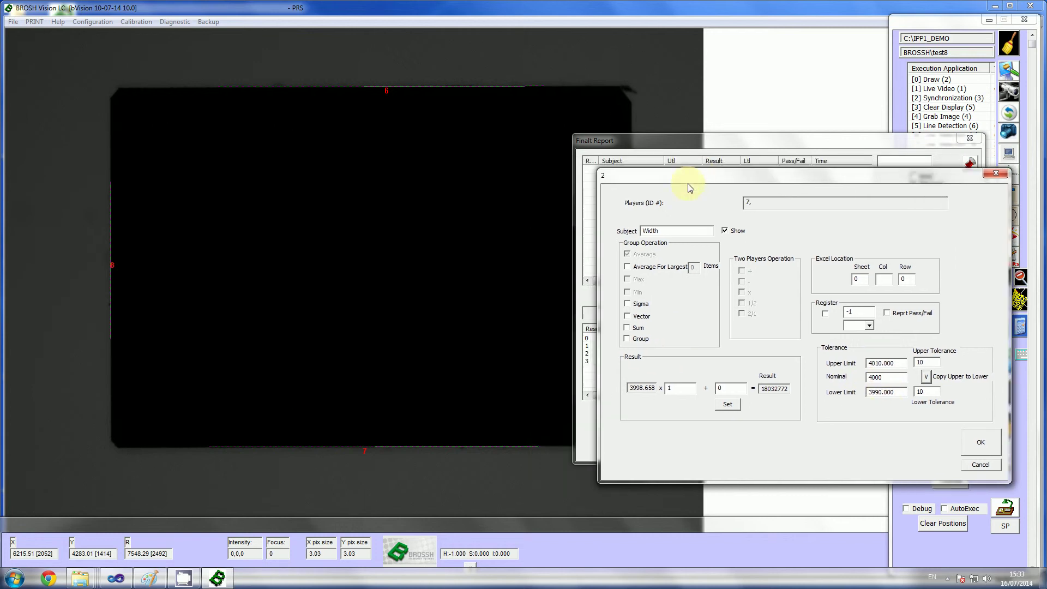
Step: Accept the Width settings to add that entry to the final report, leaving the result multiplier and offset as they are
{"action": "double_click", "coordinate": [668, 392]}
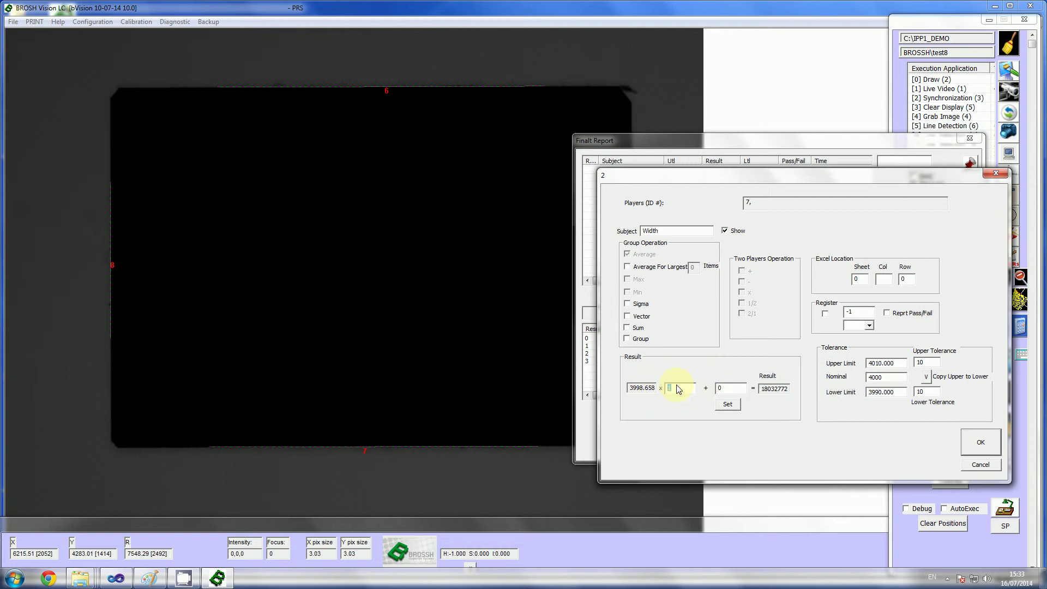
{"action": "left_click", "coordinate": [732, 389]}
{"action": "left_click", "coordinate": [969, 441]}
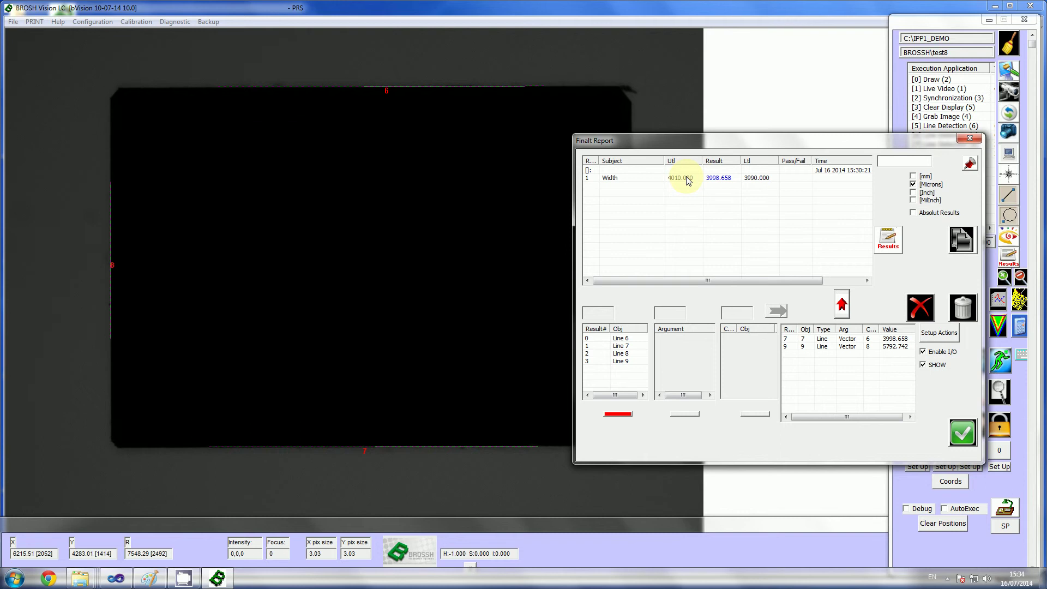
{"action": "left_click", "coordinate": [751, 178]}
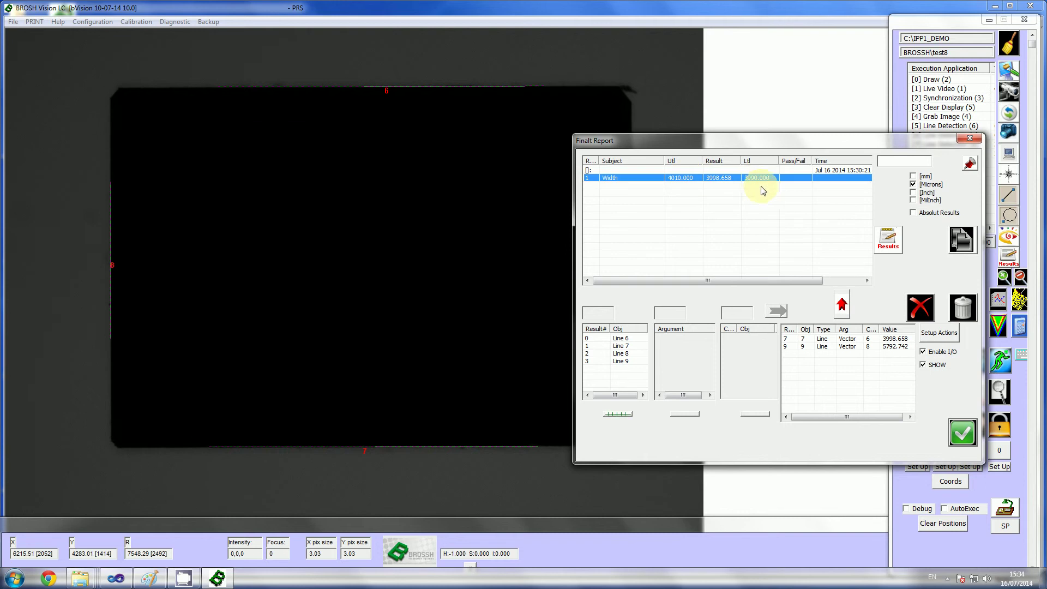
Step: Select the Line 9 to Line 8 vector measurement for the final report and enter Length as its subject
{"action": "left_click", "coordinate": [858, 346]}
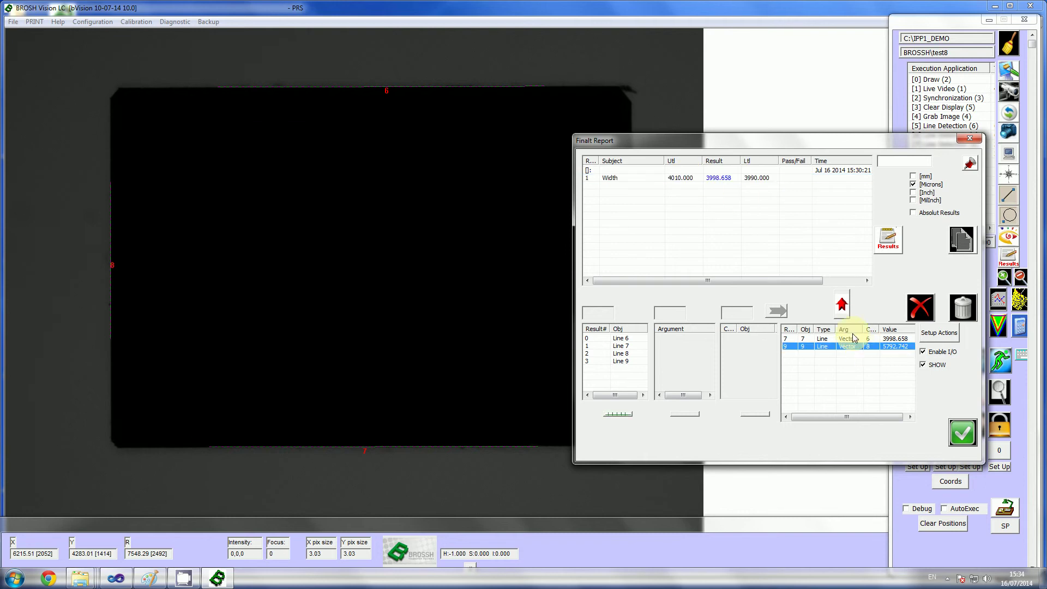
{"action": "left_click", "coordinate": [841, 304]}
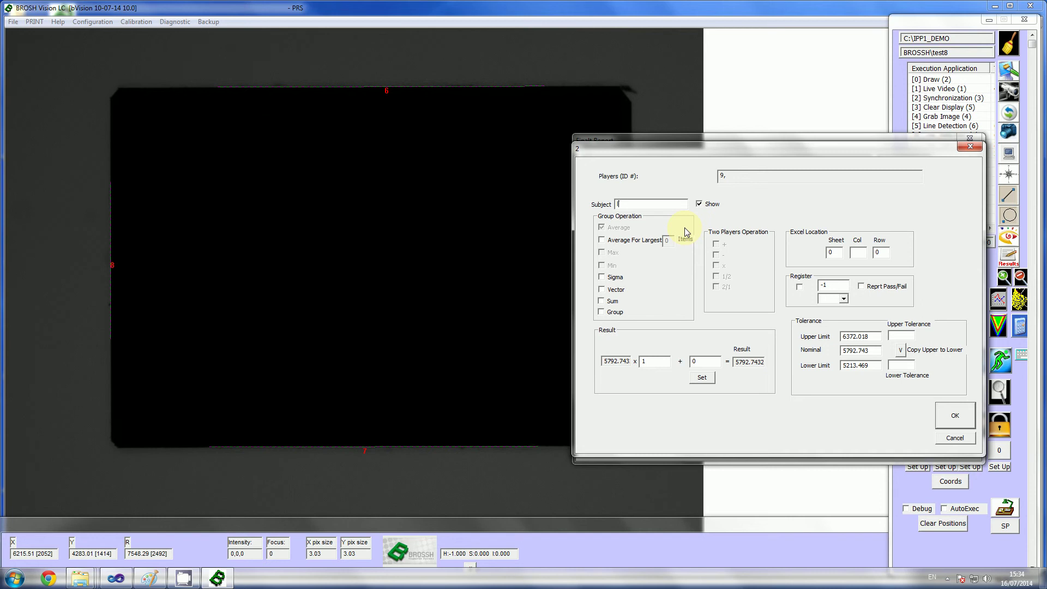
{"action": "type", "text": "Length"}
Step: Set the Length nominal to 5780 with an upper tolerance of 50, copy it to the lower tolerance, and confirm the entry
{"action": "left_click_drag", "start_coordinate": [879, 352], "coordinate": [818, 358]}
{"action": "type", "text": "58"}
{"action": "left_click_drag", "start_coordinate": [856, 357], "coordinate": [837, 353]}
{"action": "type", "text": "780"}
{"action": "left_click_drag", "start_coordinate": [875, 352], "coordinate": [824, 354]}
{"action": "type", "text": "5780"}
{"action": "left_click", "coordinate": [904, 337]}
{"action": "type", "text": "50"}
{"action": "left_click", "coordinate": [900, 349]}
{"action": "left_click", "coordinate": [953, 417]}
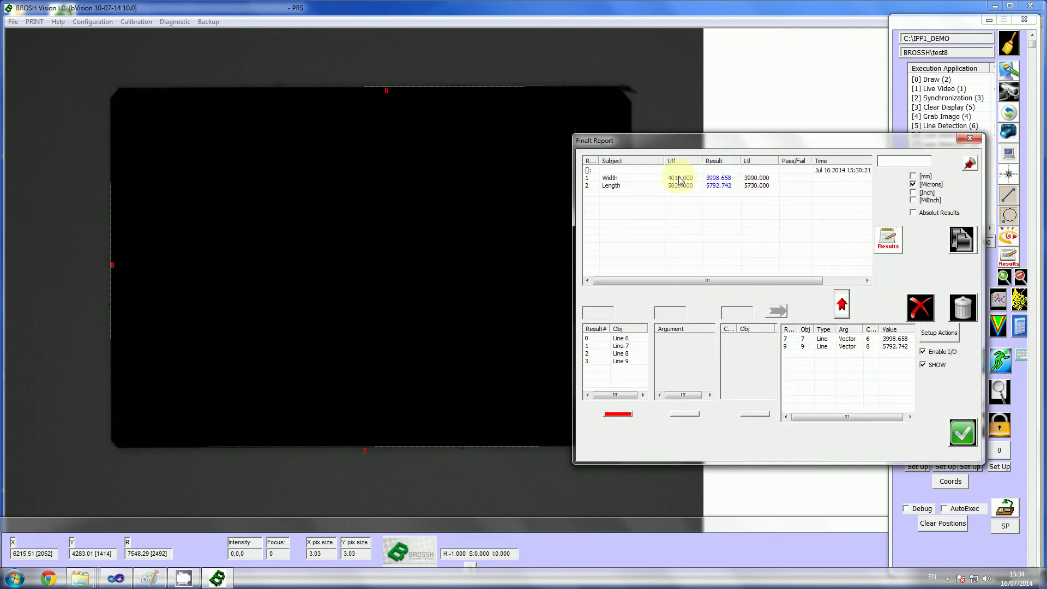
Step: Run the inspection test and continue past the part placement prompt to evaluate Width and Length
{"action": "left_click_drag", "start_coordinate": [780, 143], "coordinate": [693, 156]}
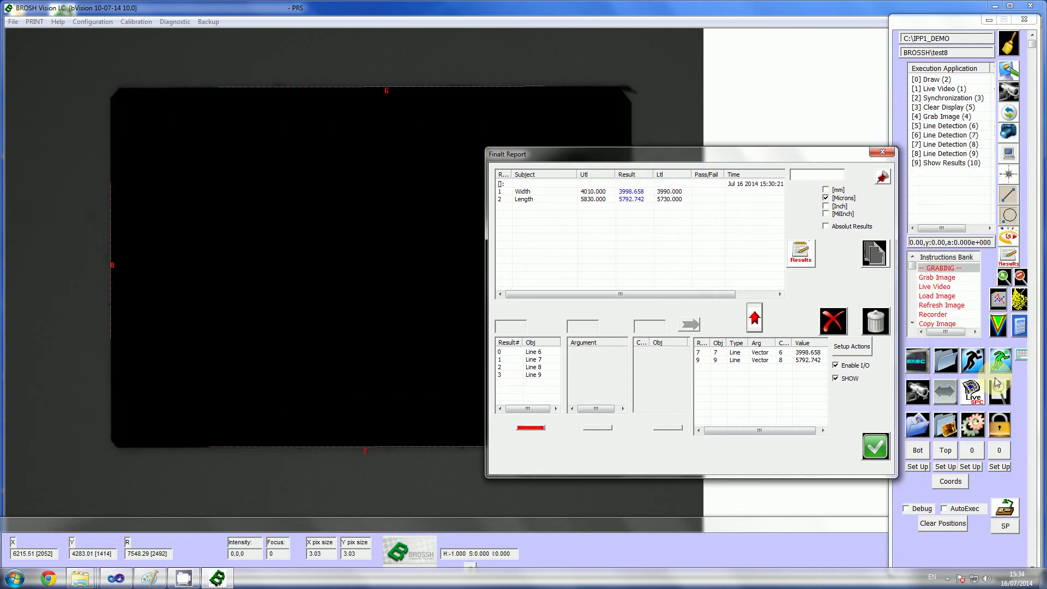
{"action": "left_click", "coordinate": [925, 364]}
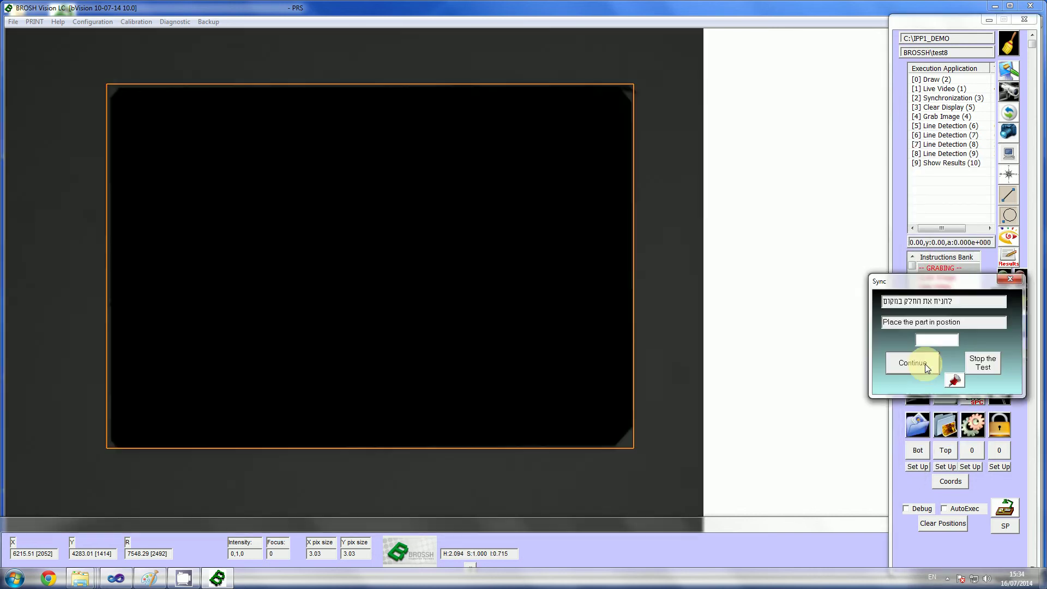
{"action": "left_click", "coordinate": [927, 368]}
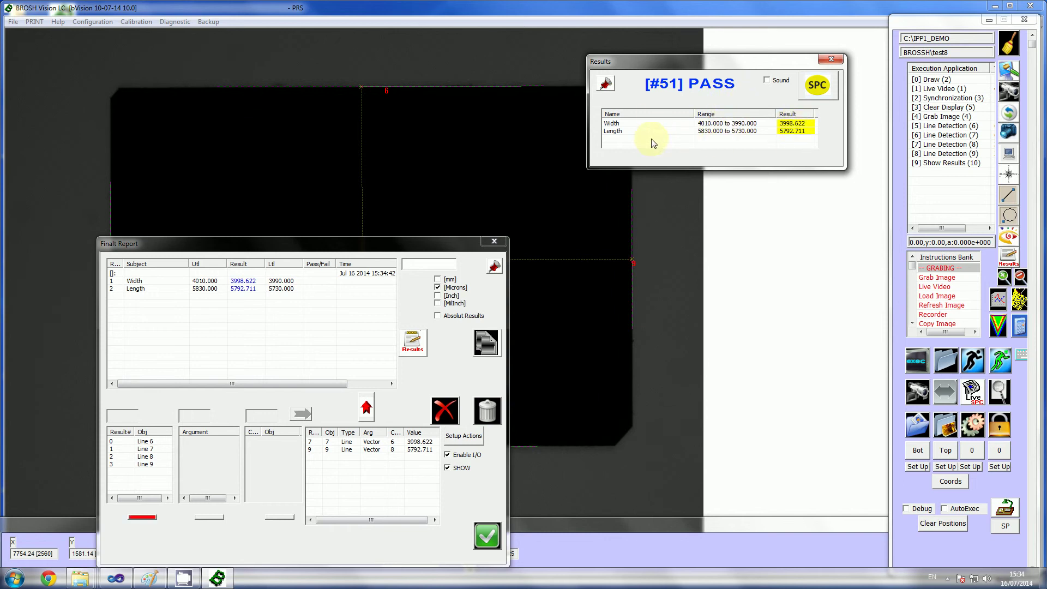
Step: Set the Width entry's upper limit to 3991 and rerun the inspection test against it
{"action": "left_click_drag", "start_coordinate": [384, 240], "coordinate": [748, 216]}
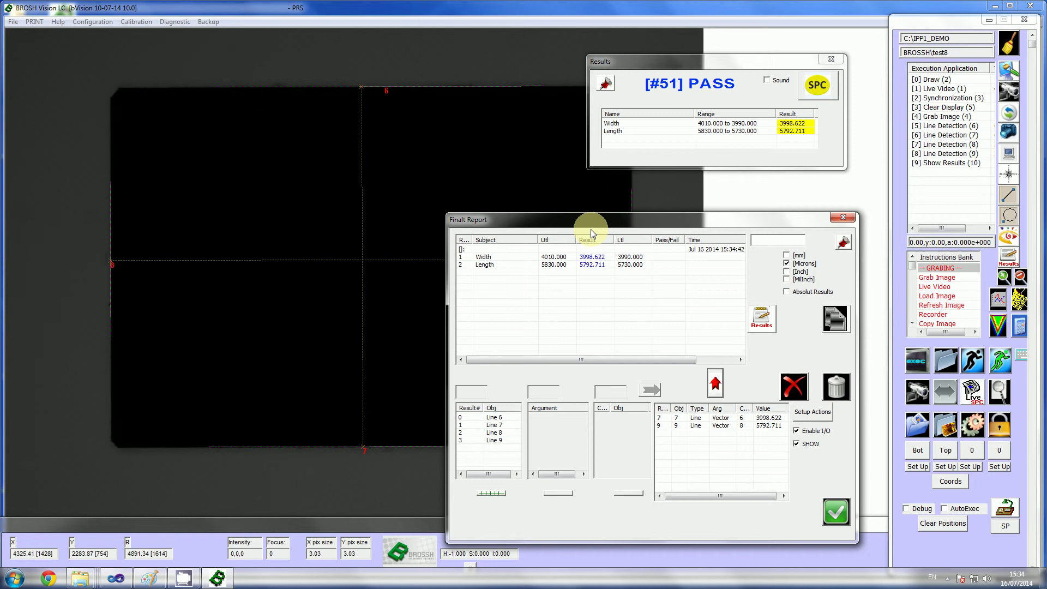
{"action": "double_click", "coordinate": [596, 256]}
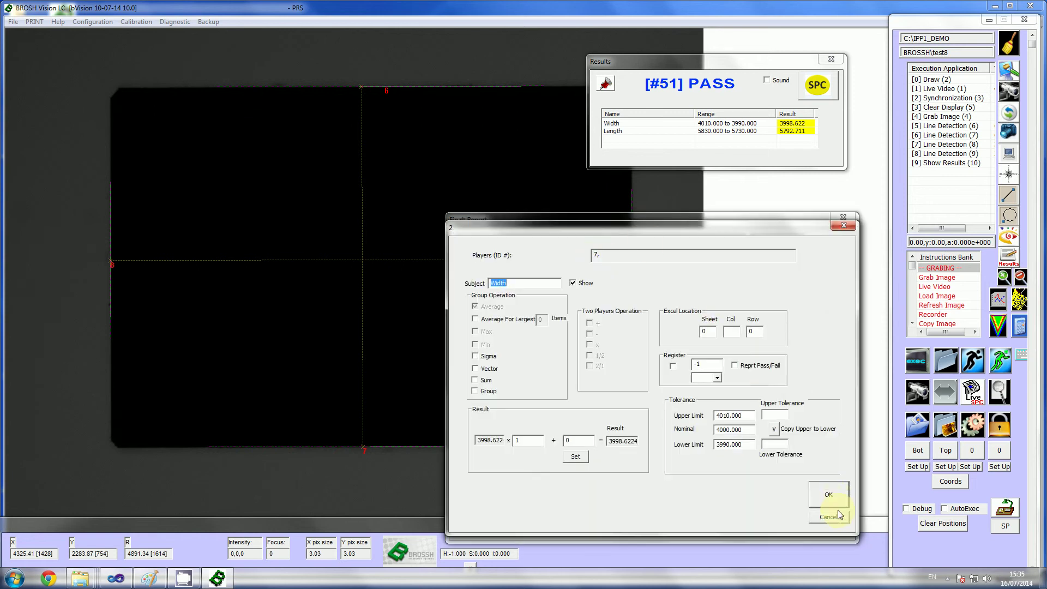
{"action": "left_click", "coordinate": [828, 494]}
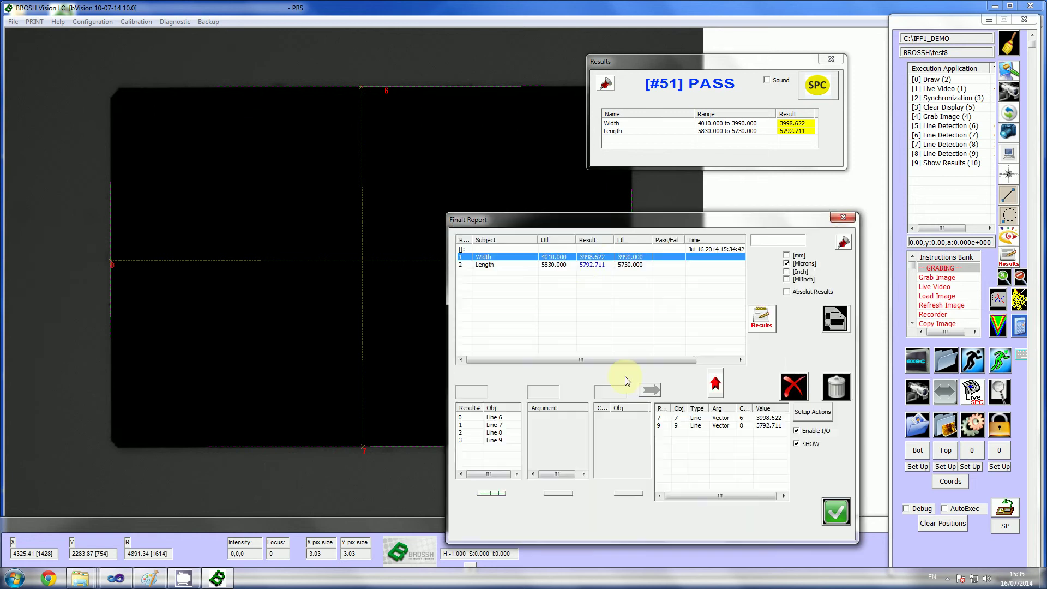
{"action": "double_click", "coordinate": [579, 259]}
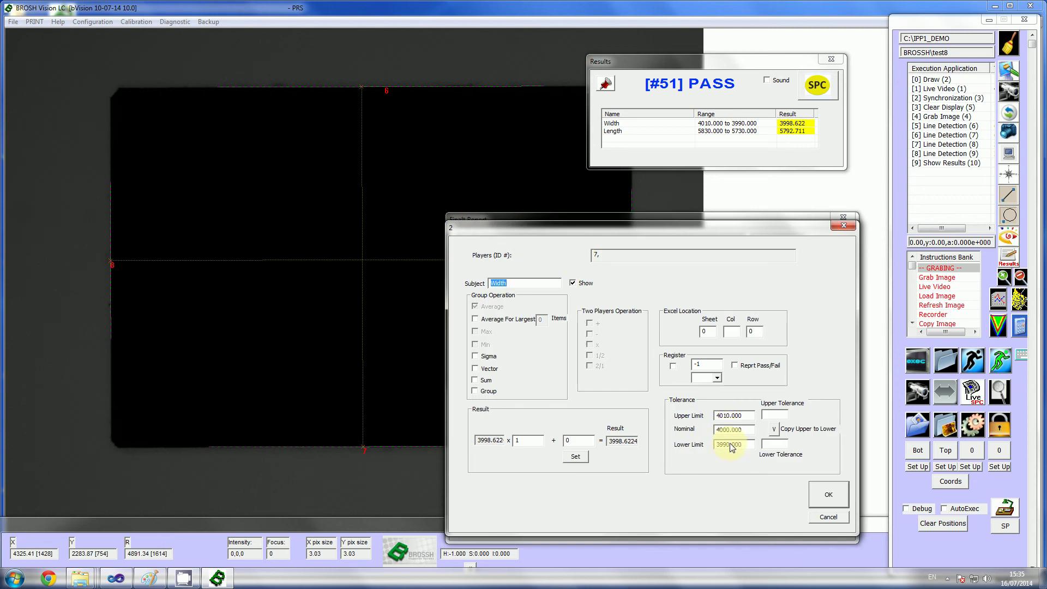
{"action": "left_click_drag", "start_coordinate": [730, 415], "coordinate": [704, 417]}
{"action": "type", "text": "3991"}
{"action": "left_click", "coordinate": [828, 492]}
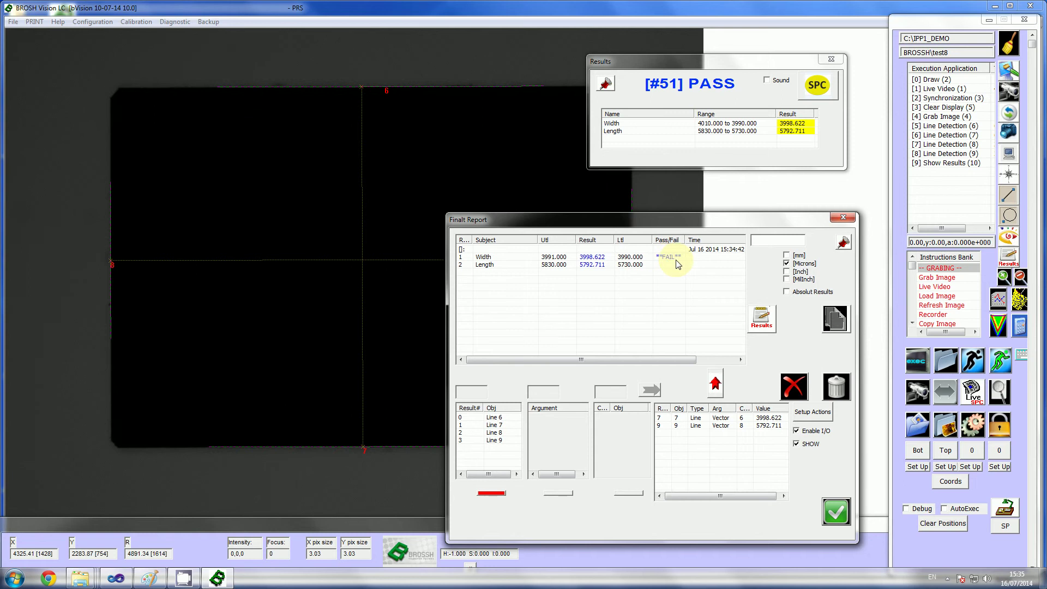
{"action": "left_click", "coordinate": [925, 365]}
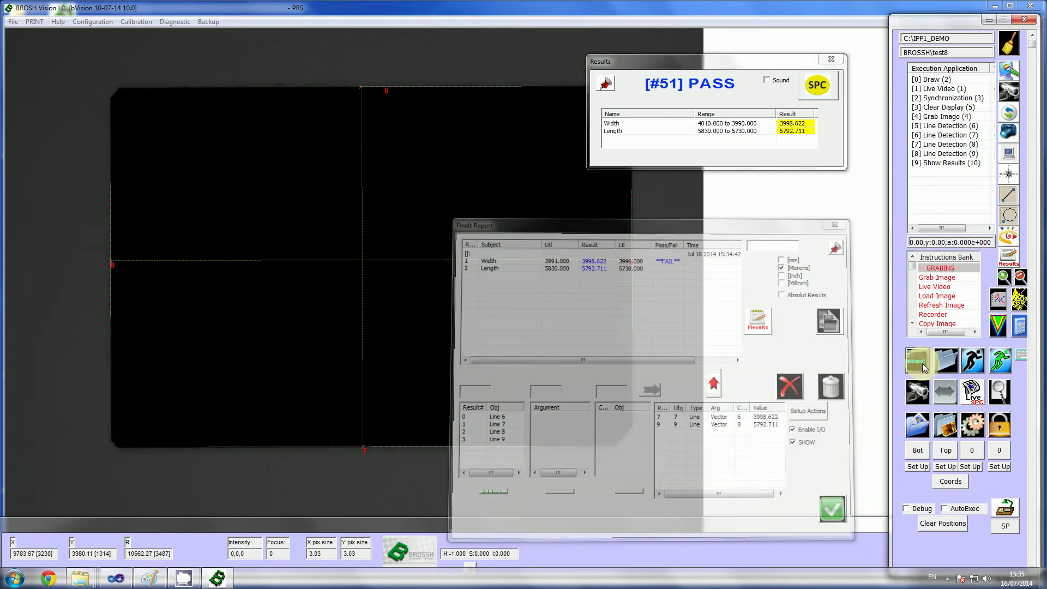
{"action": "left_click", "coordinate": [918, 365]}
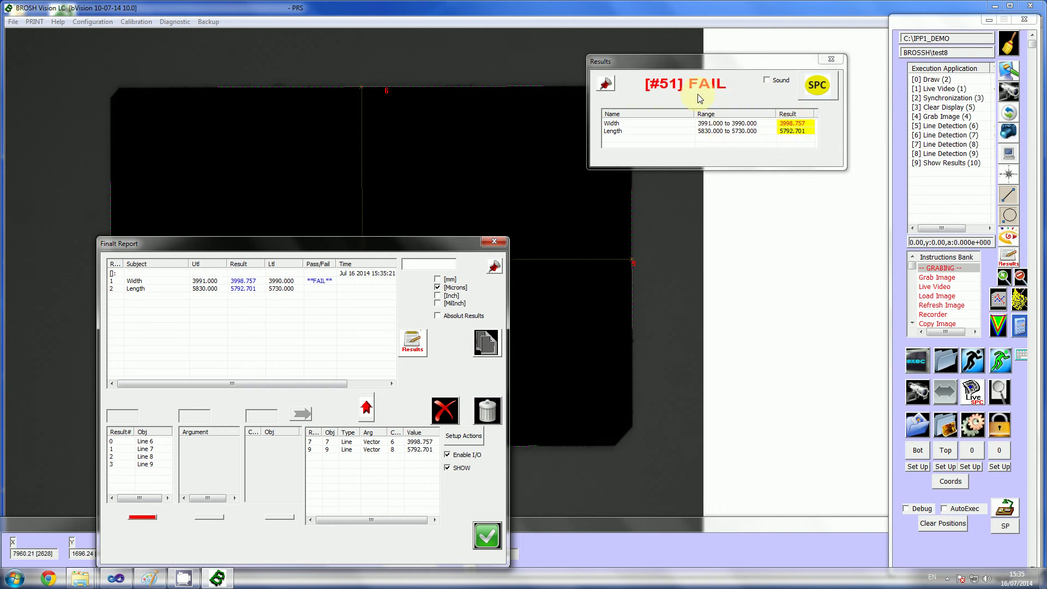
Step: Restore the Width entry's upper limit to 4010 in the final report
{"action": "left_click_drag", "start_coordinate": [365, 244], "coordinate": [687, 221]}
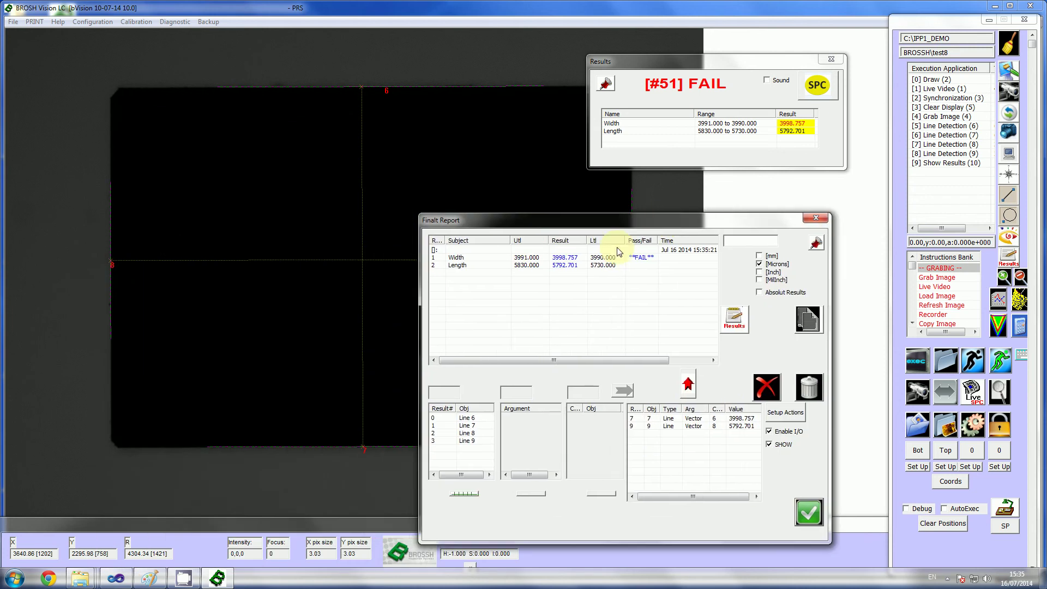
{"action": "double_click", "coordinate": [565, 261]}
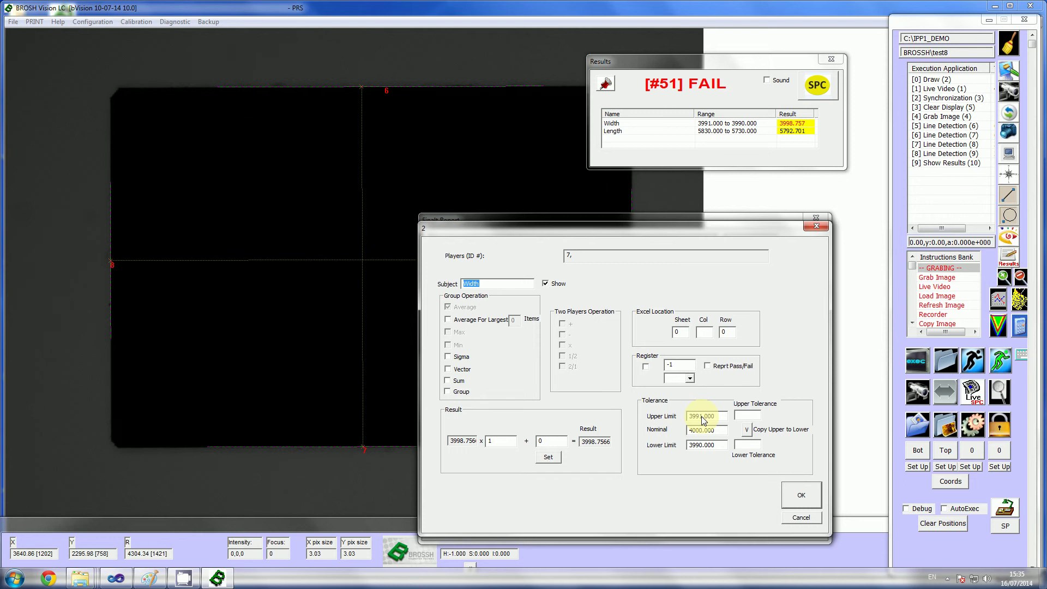
{"action": "left_click_drag", "start_coordinate": [692, 418], "coordinate": [687, 417]}
{"action": "type", "text": "4010"}
{"action": "left_click", "coordinate": [799, 493]}
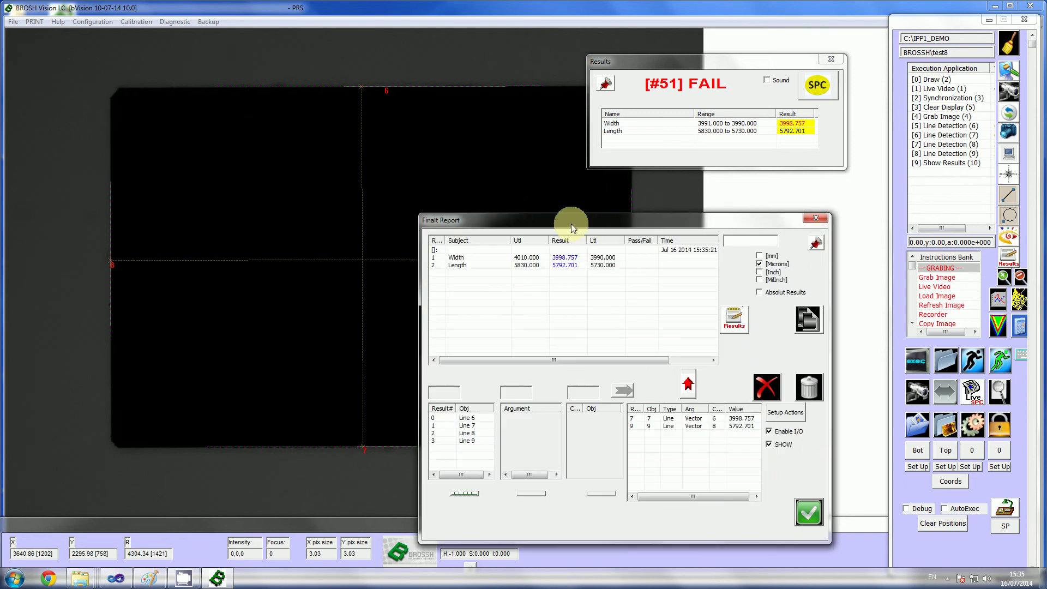
Step: Add an Angle measurement of Line 8 compared with Line 6 to the list of argument results
{"action": "left_click_drag", "start_coordinate": [570, 224], "coordinate": [623, 220]}
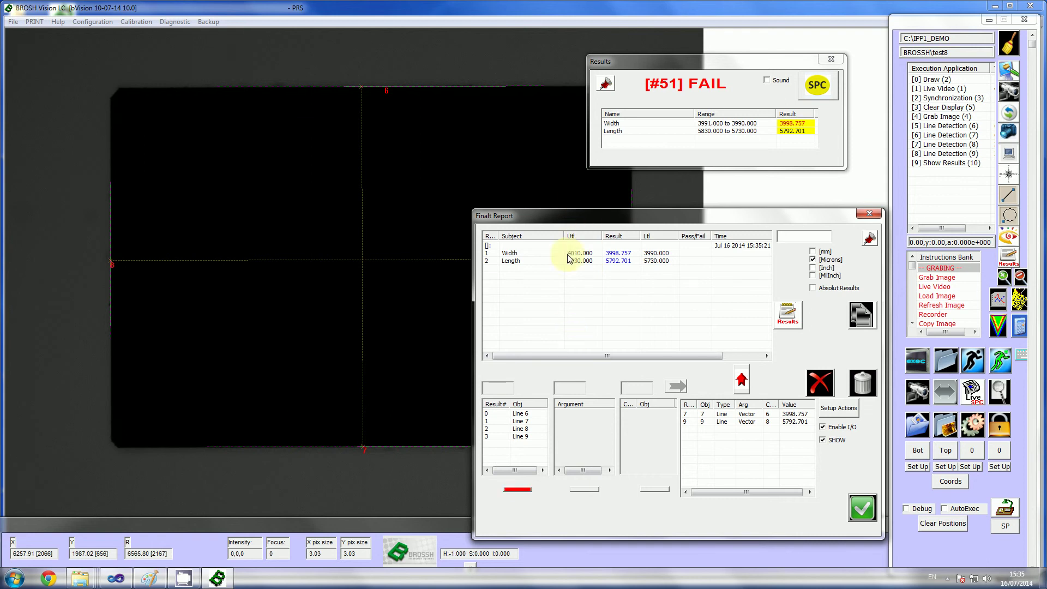
{"action": "left_click_drag", "start_coordinate": [485, 215], "coordinate": [532, 341]}
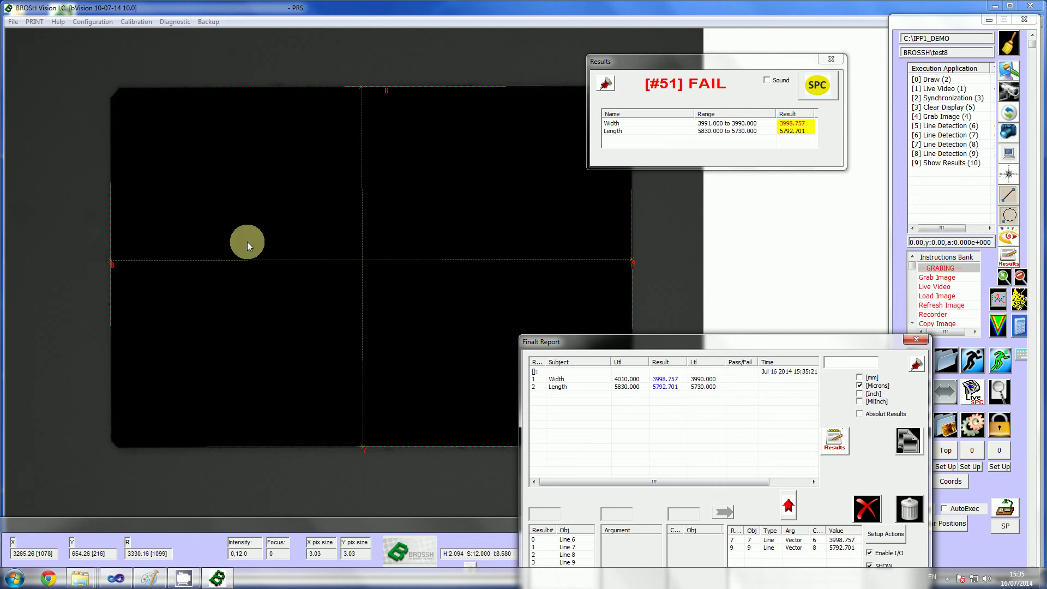
{"action": "left_click_drag", "start_coordinate": [649, 341], "coordinate": [639, 196]}
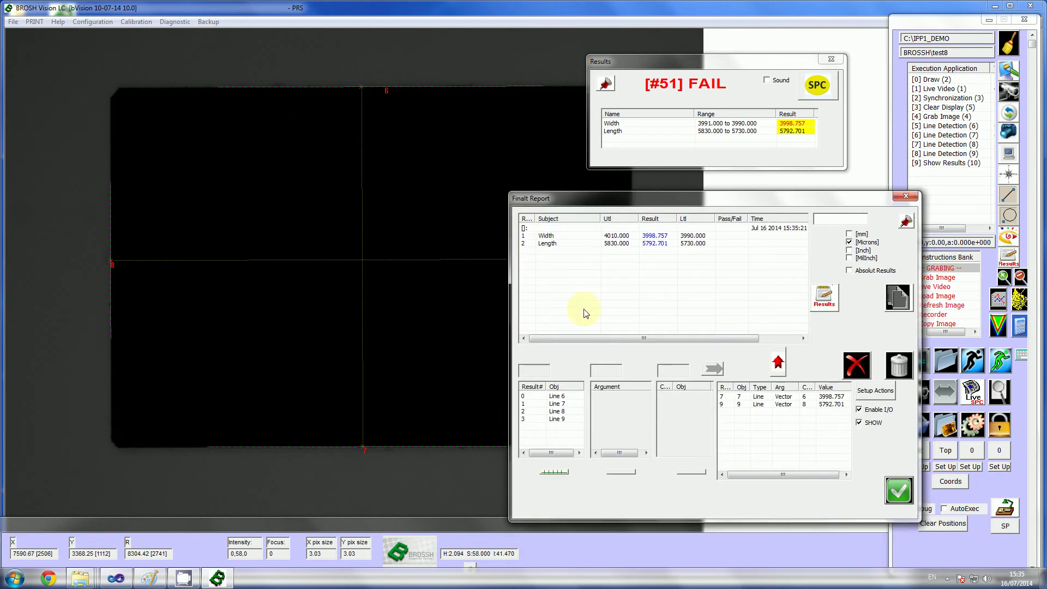
{"action": "left_click", "coordinate": [564, 413]}
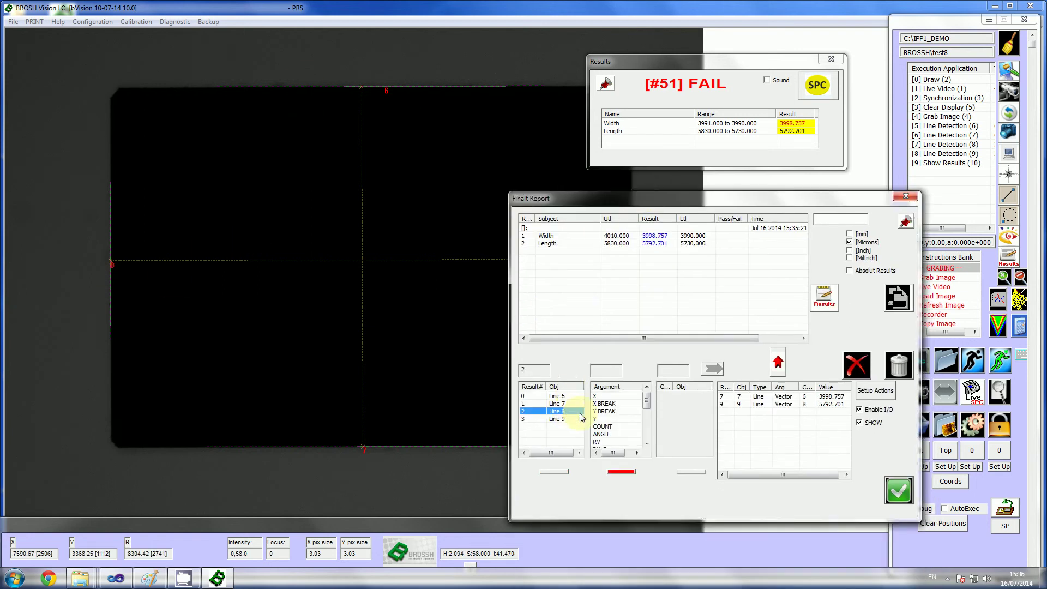
{"action": "left_click", "coordinate": [605, 434]}
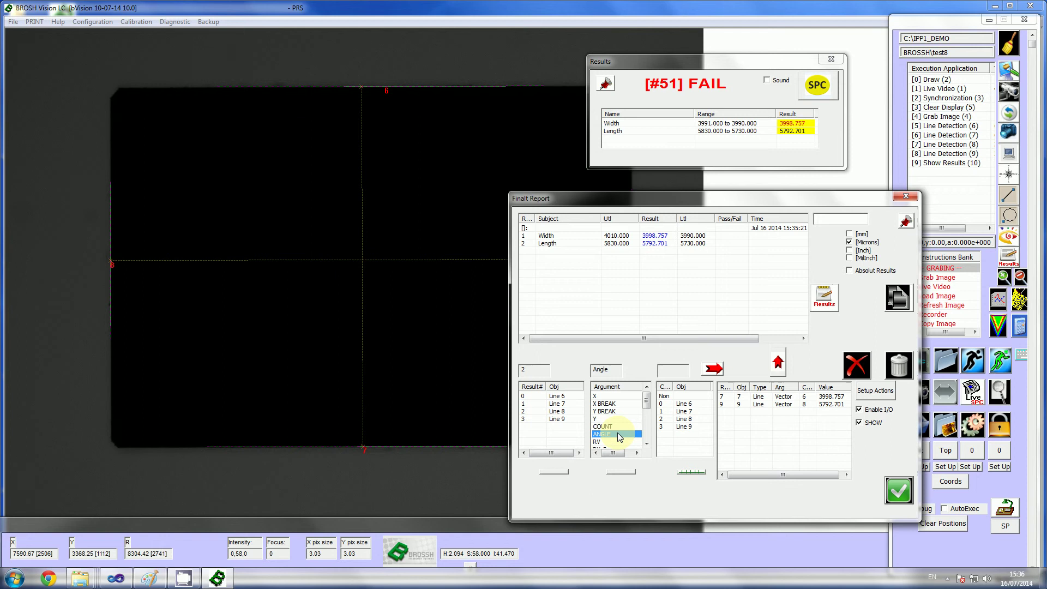
{"action": "left_click", "coordinate": [682, 403]}
{"action": "left_click", "coordinate": [712, 369]}
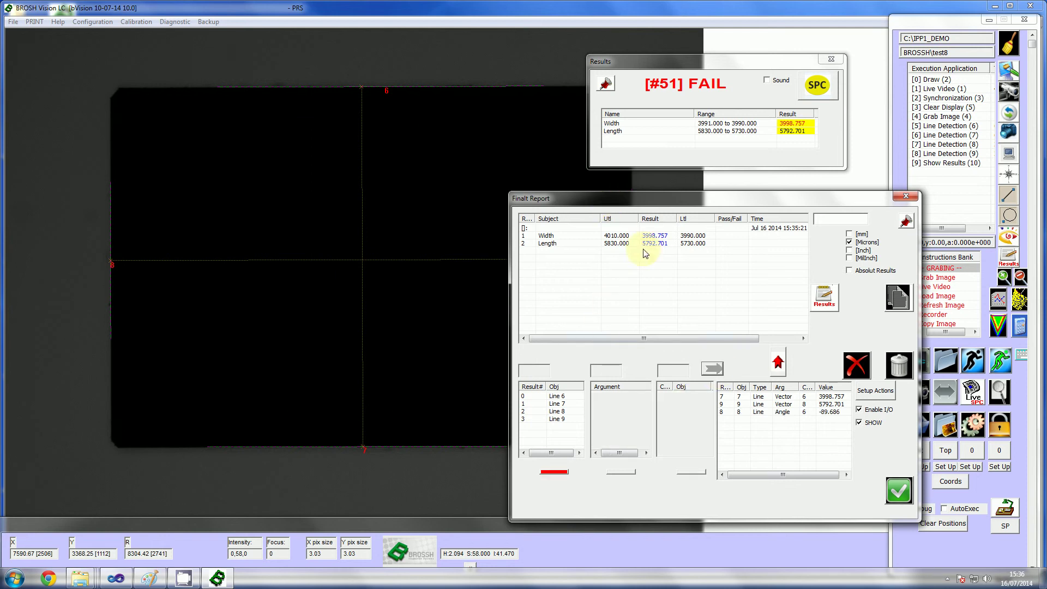
Step: Delete the Line 8 to Line 6 Angle measurement from the list of argument results
{"action": "mouse_move", "coordinate": [606, 198]}
{"action": "left_mouse_down"}
{"action": "mouse_move", "coordinate": [746, 328]}
{"action": "mouse_move", "coordinate": [725, 199]}
{"action": "mouse_move", "coordinate": [600, 203]}
{"action": "left_mouse_up"}
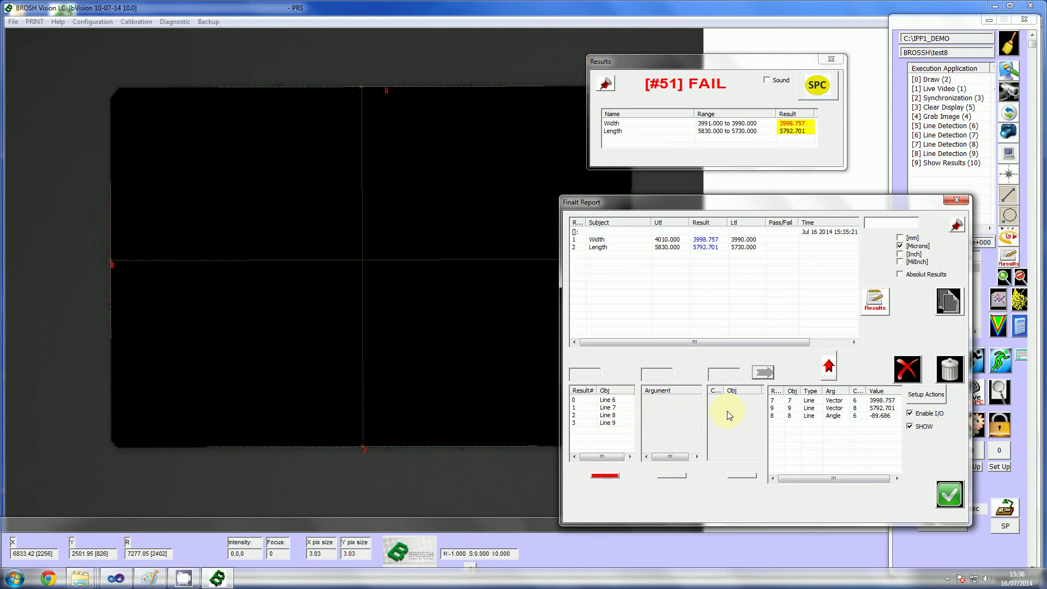
{"action": "left_click", "coordinate": [837, 416]}
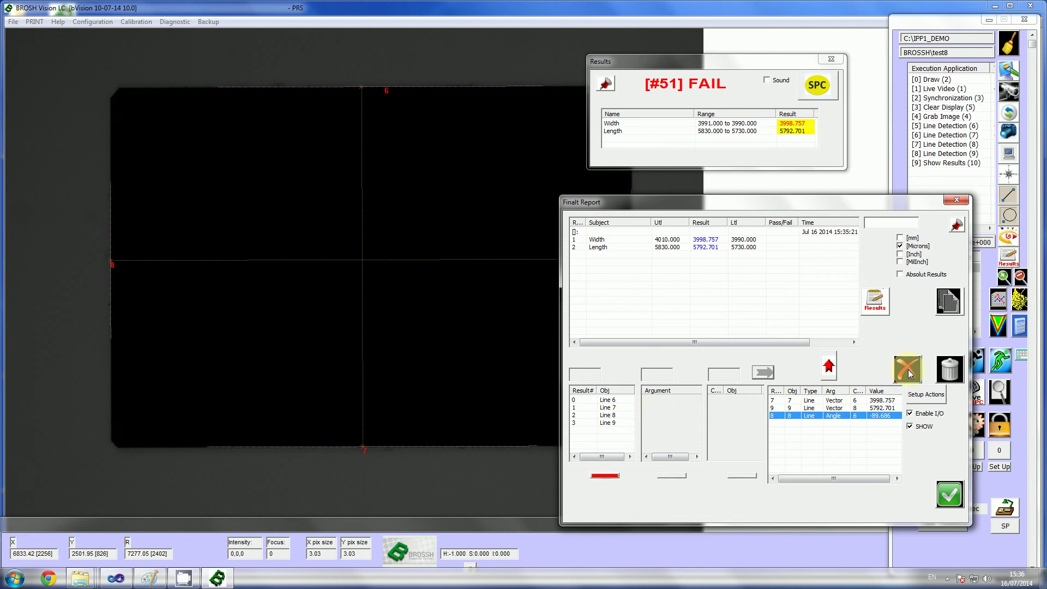
{"action": "left_click", "coordinate": [904, 374]}
{"action": "left_click", "coordinate": [752, 390]}
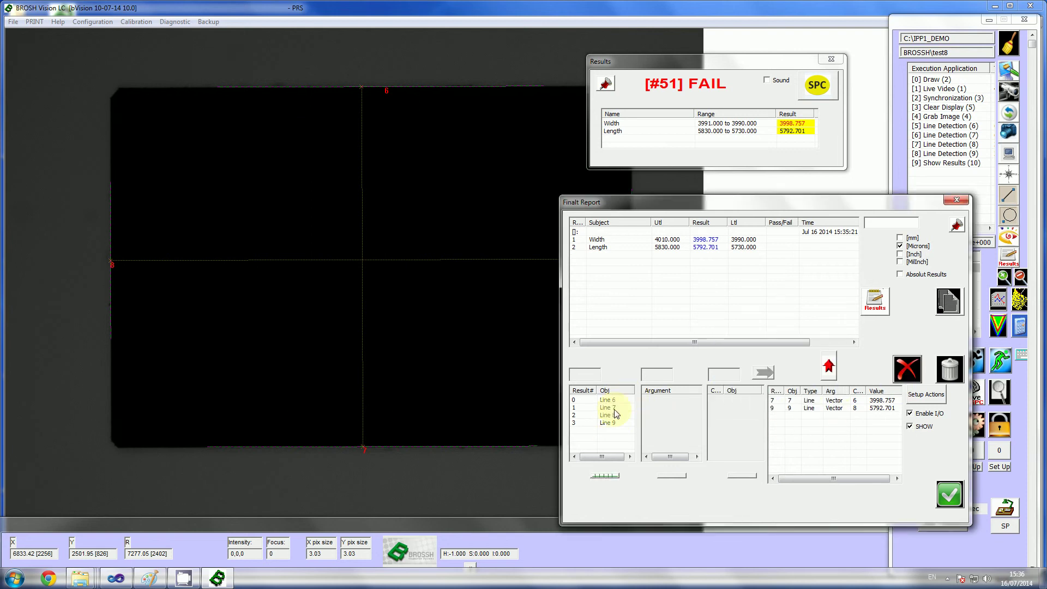
Step: Add an Angle measurement of Line 6 compared with Line 8 to the list of argument results
{"action": "left_click", "coordinate": [605, 400]}
{"action": "left_click", "coordinate": [652, 437]}
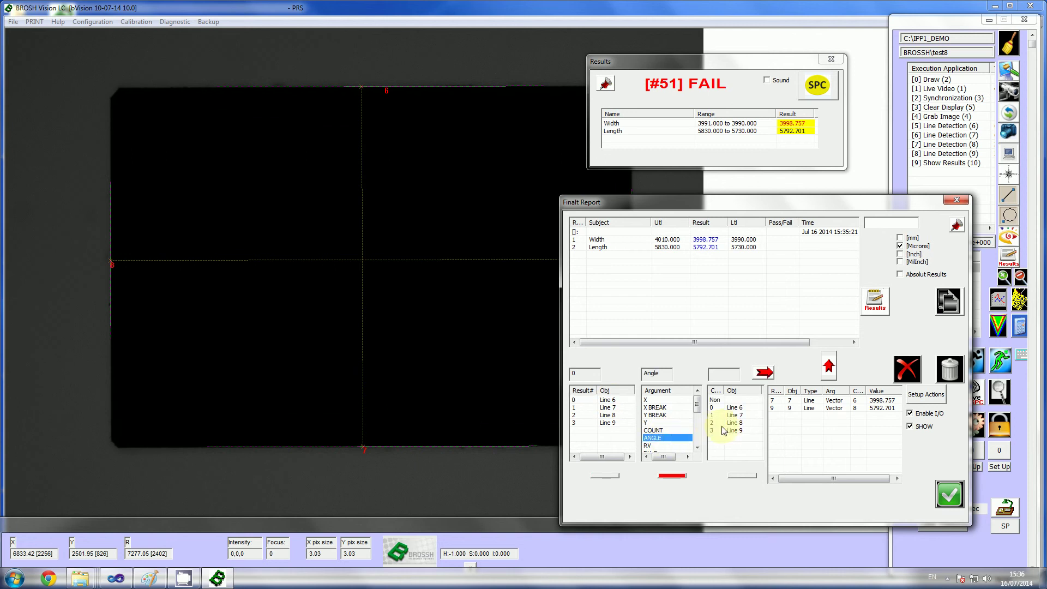
{"action": "left_click", "coordinate": [734, 422]}
{"action": "left_click", "coordinate": [763, 372]}
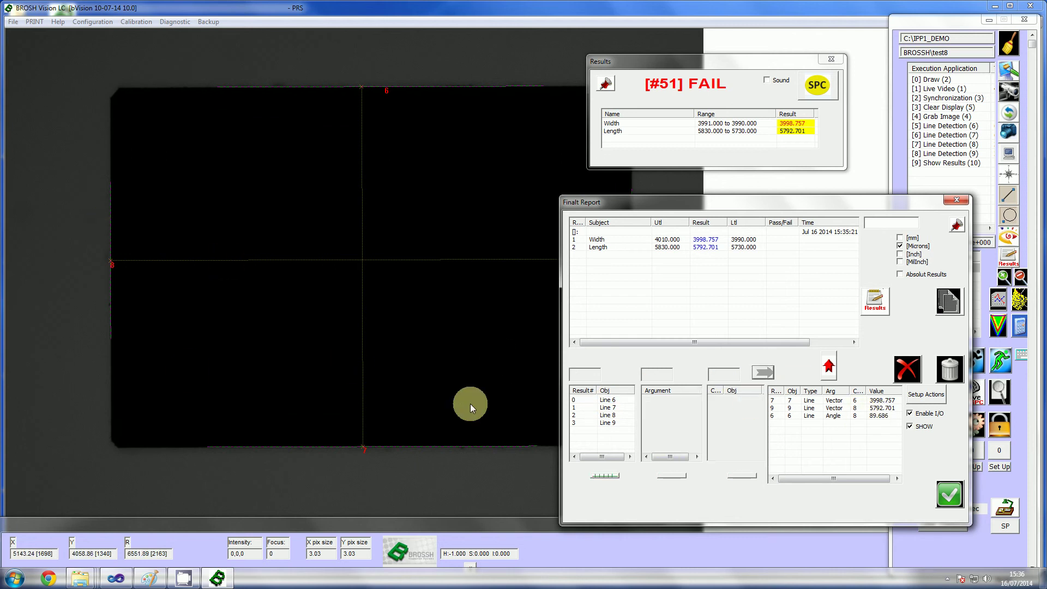
Step: Add the Line 6 angle measurement to the final report as Angle 8-6, with nominal 90, upper limit 90.1 and lower limit 89.9
{"action": "left_click", "coordinate": [844, 416]}
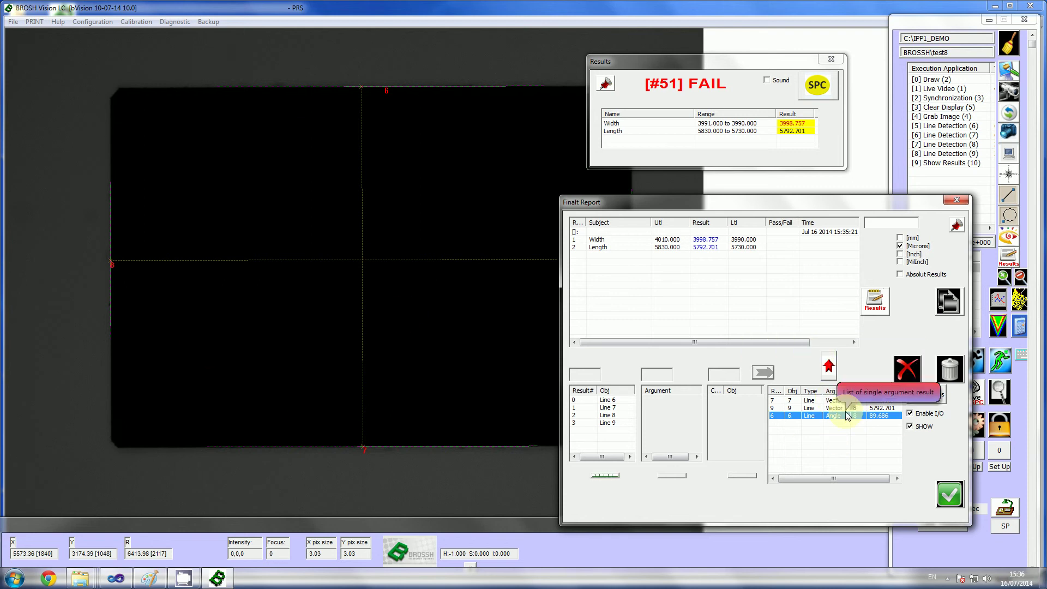
{"action": "left_click", "coordinate": [829, 368]}
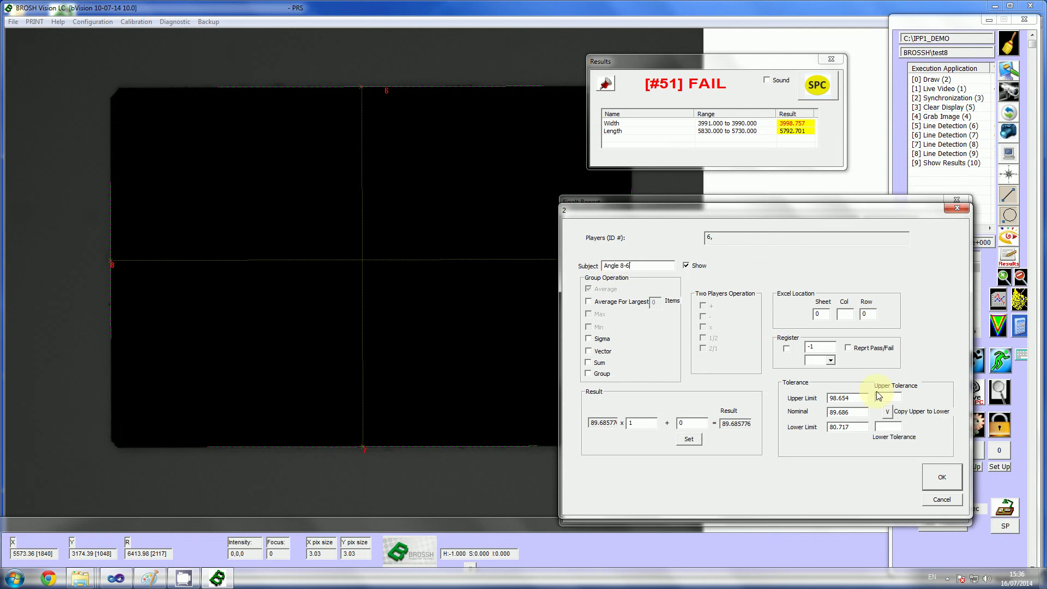
{"action": "double_click", "coordinate": [861, 415]}
{"action": "type", "text": "90"}
{"action": "left_click", "coordinate": [887, 411]}
{"action": "left_click", "coordinate": [933, 479]}
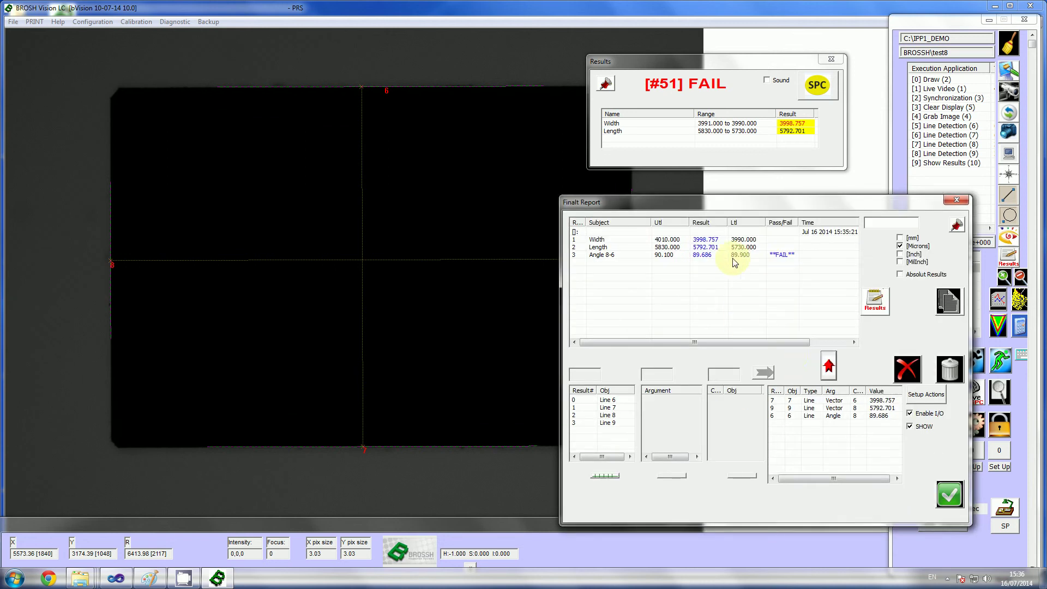
Step: Set the Angle 8-6 entry's upper tolerance to 1, copy it to the lower tolerance, and confirm the change
{"action": "left_click", "coordinate": [720, 256]}
{"action": "double_click", "coordinate": [720, 260]}
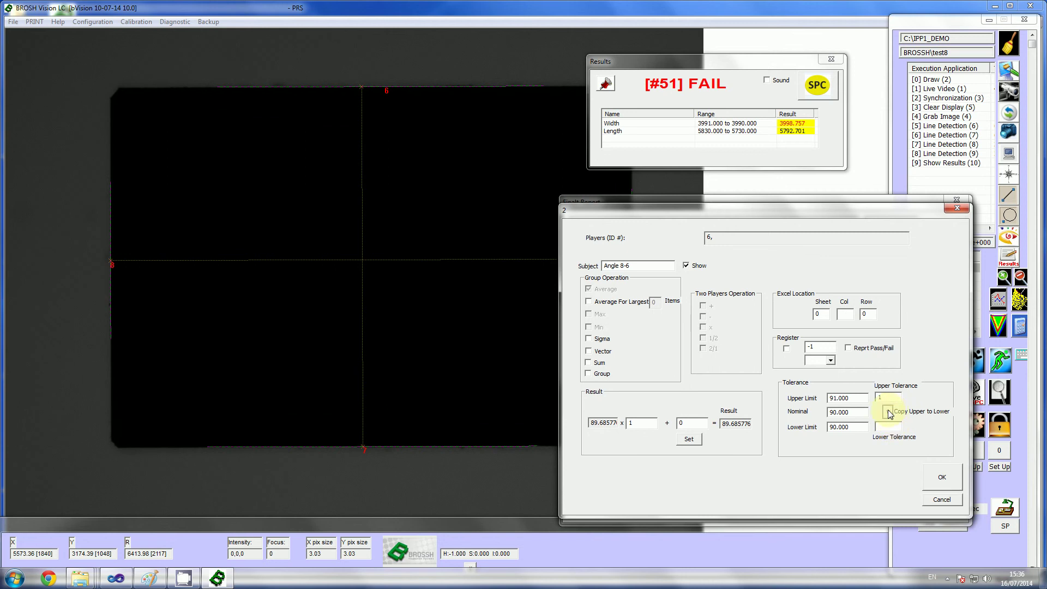
{"action": "left_click", "coordinate": [941, 478]}
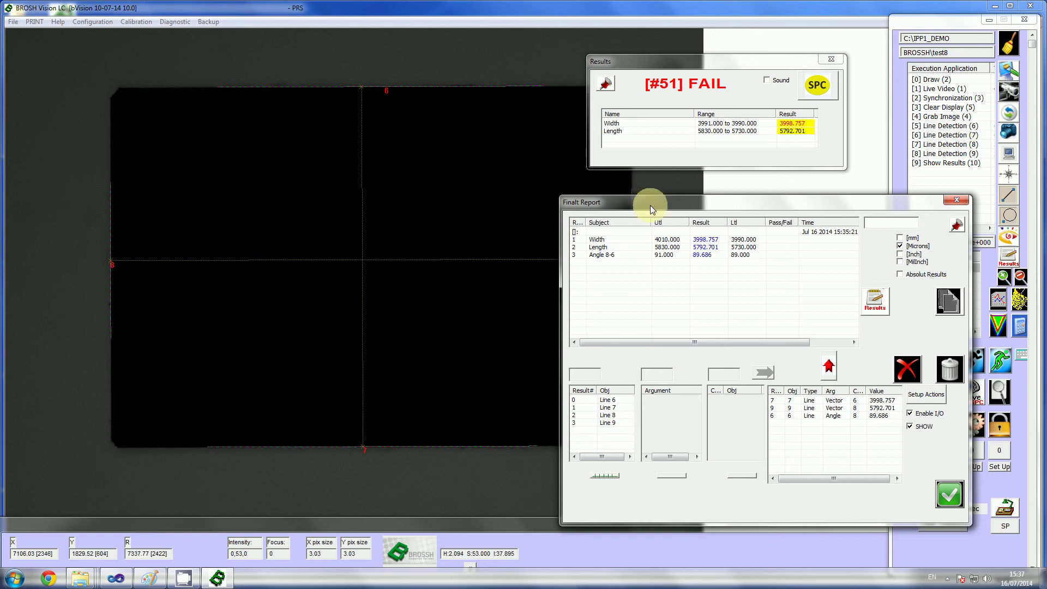
Step: Add an Angle measurement of Line 9 compared with Line 8 to the list of argument results
{"action": "left_click_drag", "start_coordinate": [650, 205], "coordinate": [584, 140]}
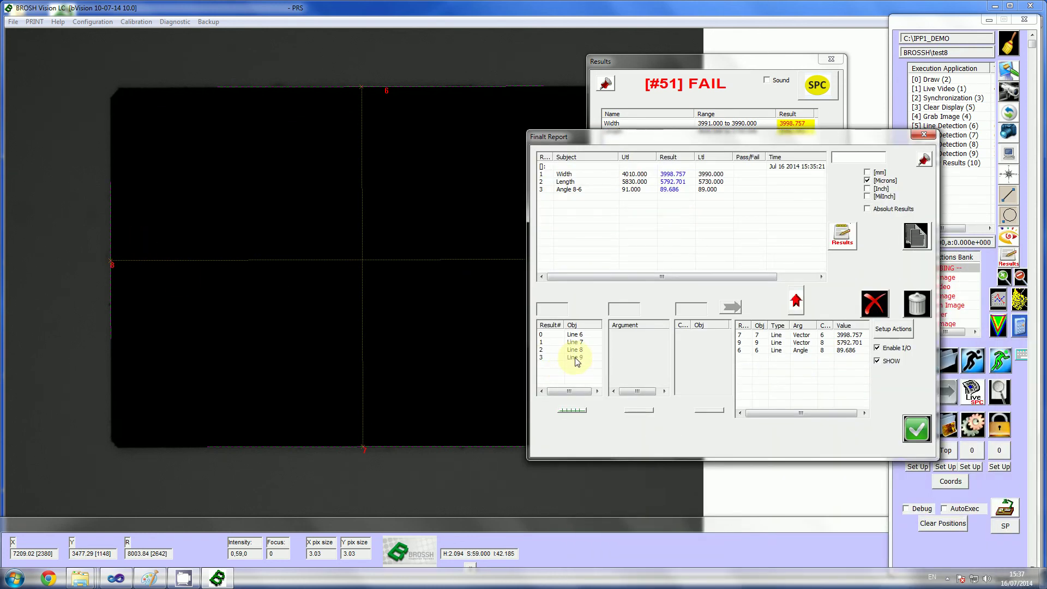
{"action": "left_click", "coordinate": [576, 362]}
{"action": "left_click", "coordinate": [619, 372]}
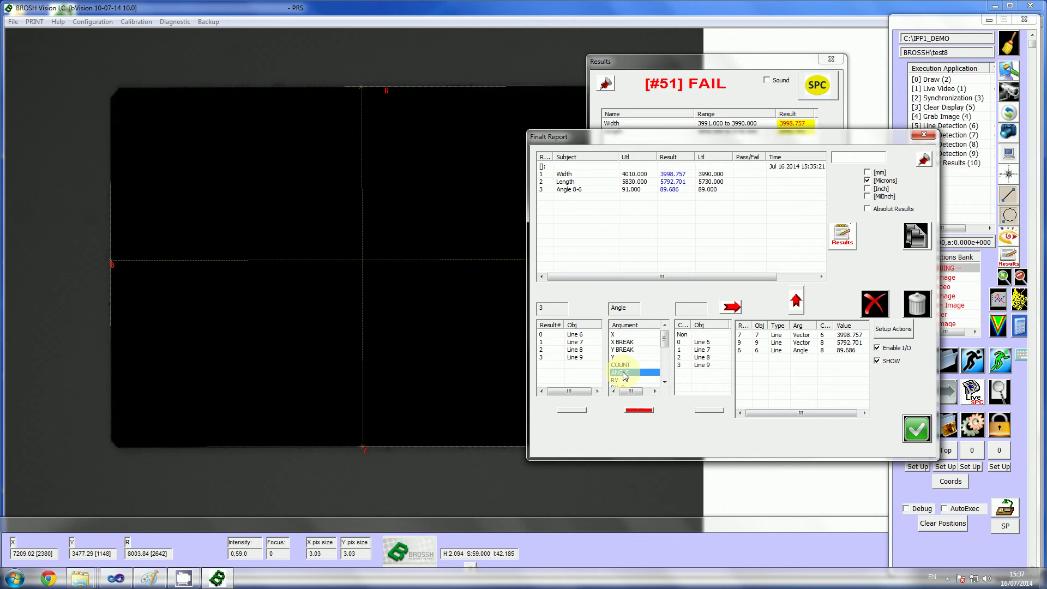
{"action": "left_click", "coordinate": [701, 358]}
{"action": "left_click", "coordinate": [730, 307]}
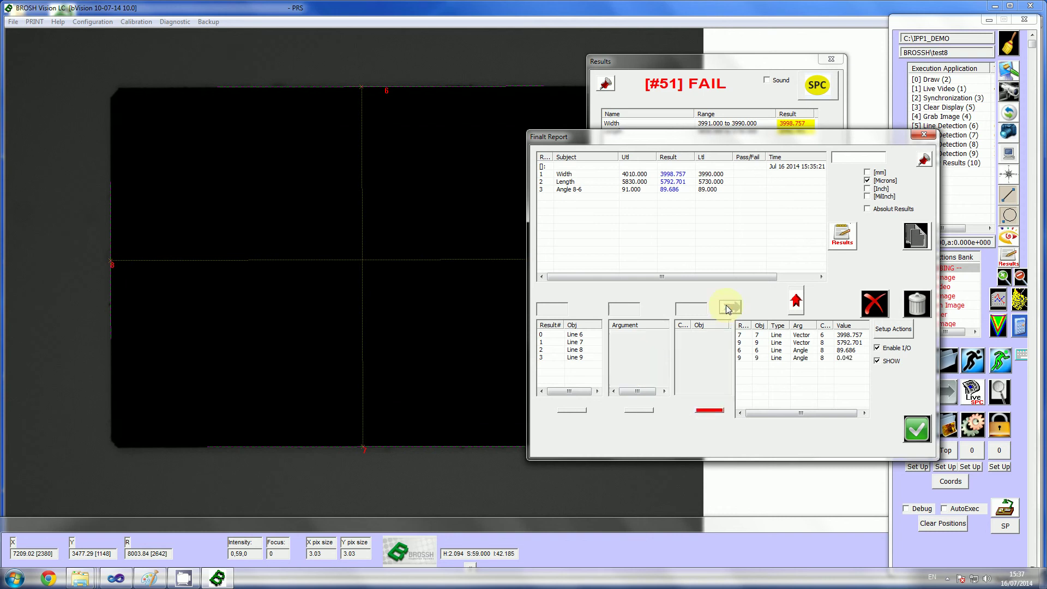
Step: Add the Line 9 angle to the final report as Parllizem, with nominal 0, upper tolerance 0.1 and the same lower tolerance
{"action": "left_click", "coordinate": [845, 358]}
{"action": "left_click", "coordinate": [796, 298]}
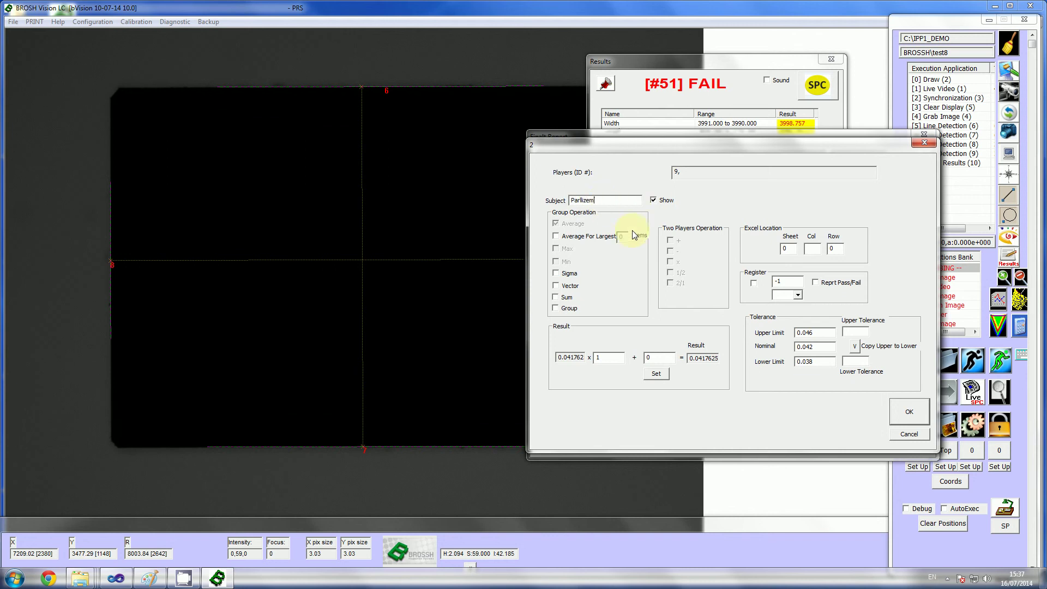
{"action": "left_click_drag", "start_coordinate": [822, 352], "coordinate": [774, 352]}
{"action": "type", "text": "0"}
{"action": "left_click", "coordinate": [851, 333]}
{"action": "type", "text": "0.1"}
{"action": "left_click", "coordinate": [856, 347]}
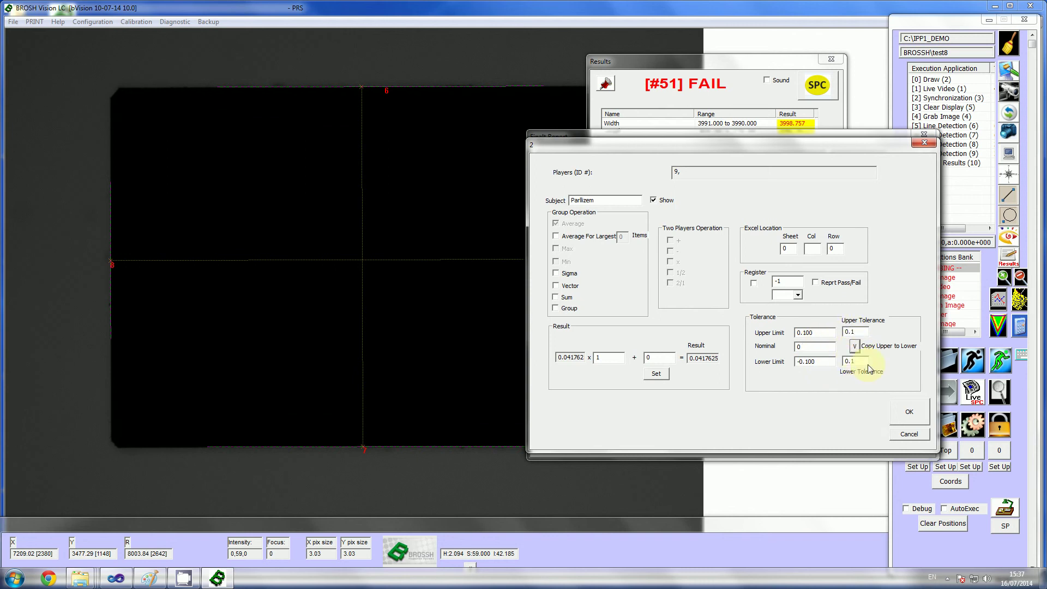
{"action": "left_click", "coordinate": [903, 410]}
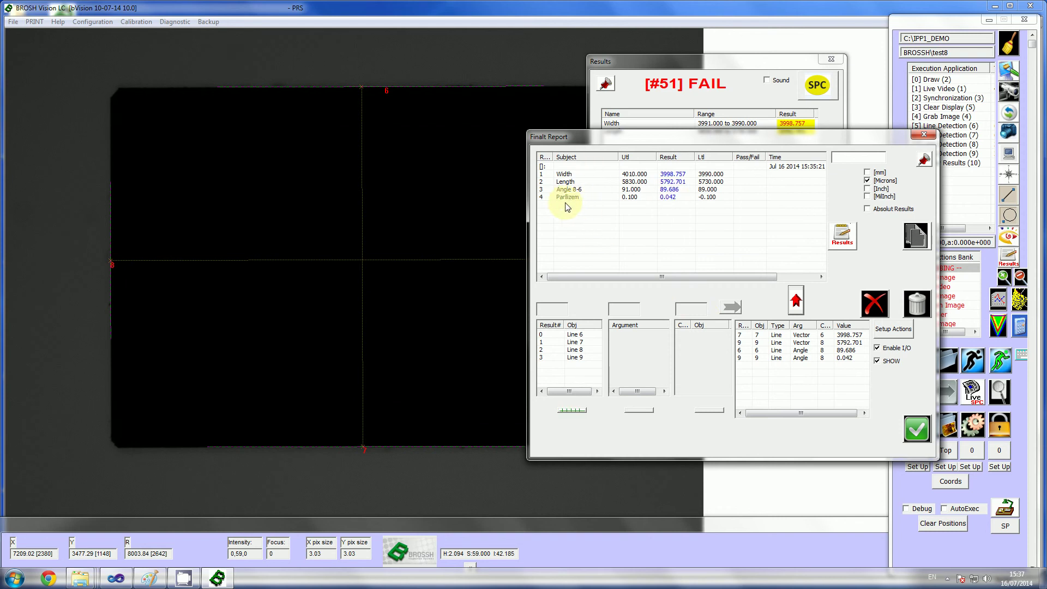
{"action": "left_click_drag", "start_coordinate": [649, 145], "coordinate": [608, 173]}
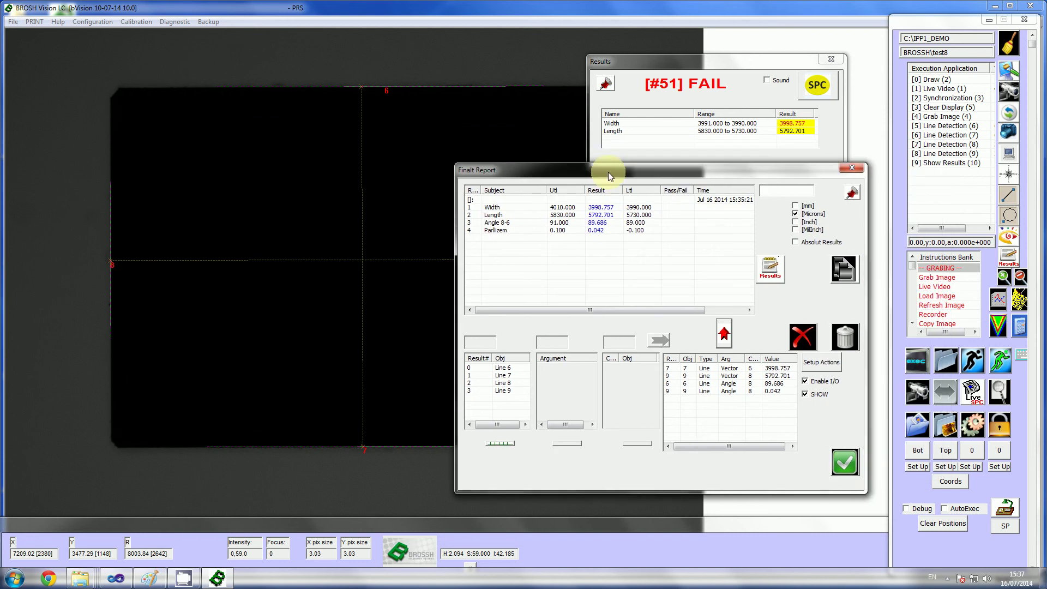
{"action": "left_click_drag", "start_coordinate": [673, 172], "coordinate": [727, 203]}
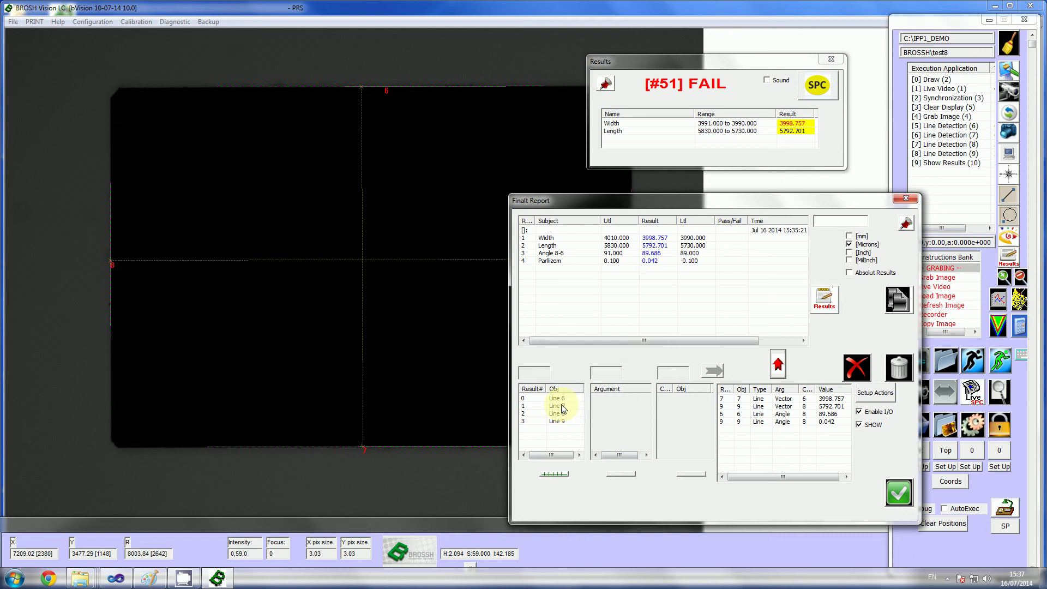
{"action": "left_click_drag", "start_coordinate": [586, 205], "coordinate": [654, 284]}
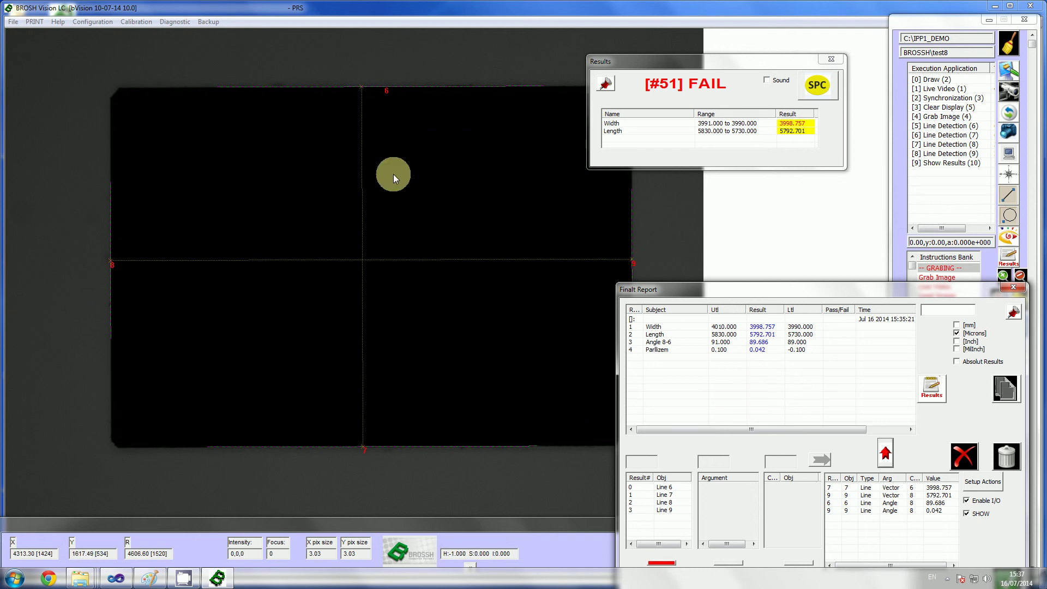
{"action": "left_click_drag", "start_coordinate": [698, 288], "coordinate": [579, 140]}
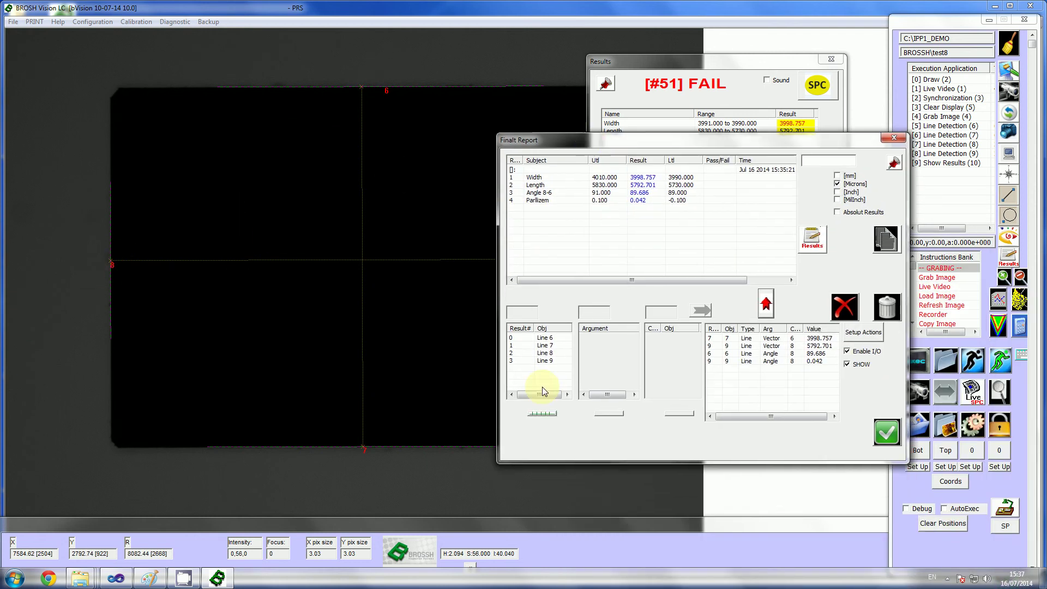
Step: Add the X position of Line 8 and the Y position of Line 9 to the list of argument results
{"action": "left_click", "coordinate": [554, 352]}
{"action": "left_click", "coordinate": [591, 338]}
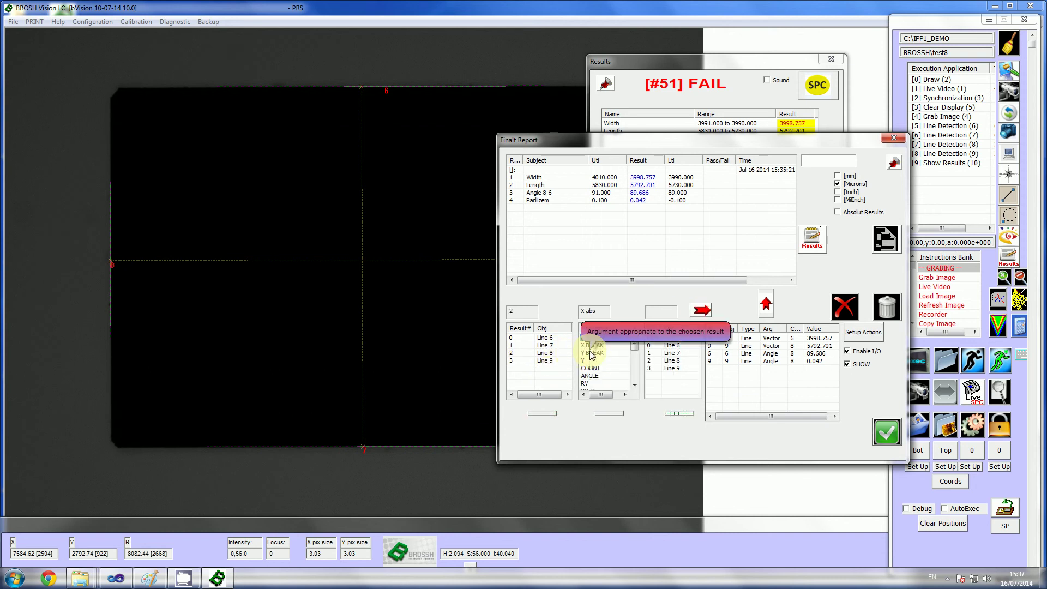
{"action": "left_click", "coordinate": [700, 310]}
{"action": "left_click", "coordinate": [542, 360]}
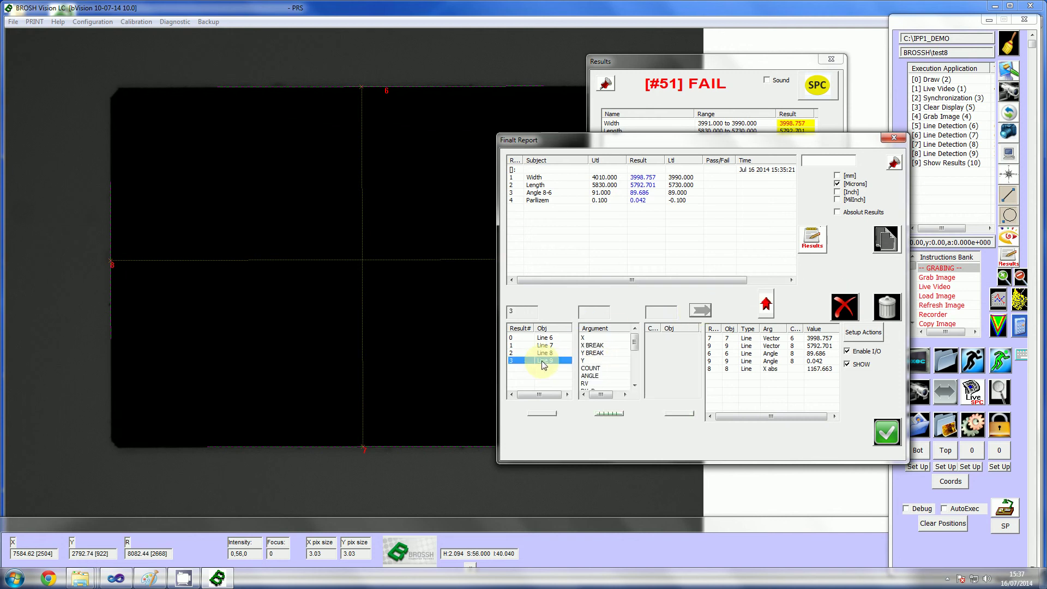
{"action": "left_click", "coordinate": [589, 362]}
{"action": "left_click", "coordinate": [694, 311]}
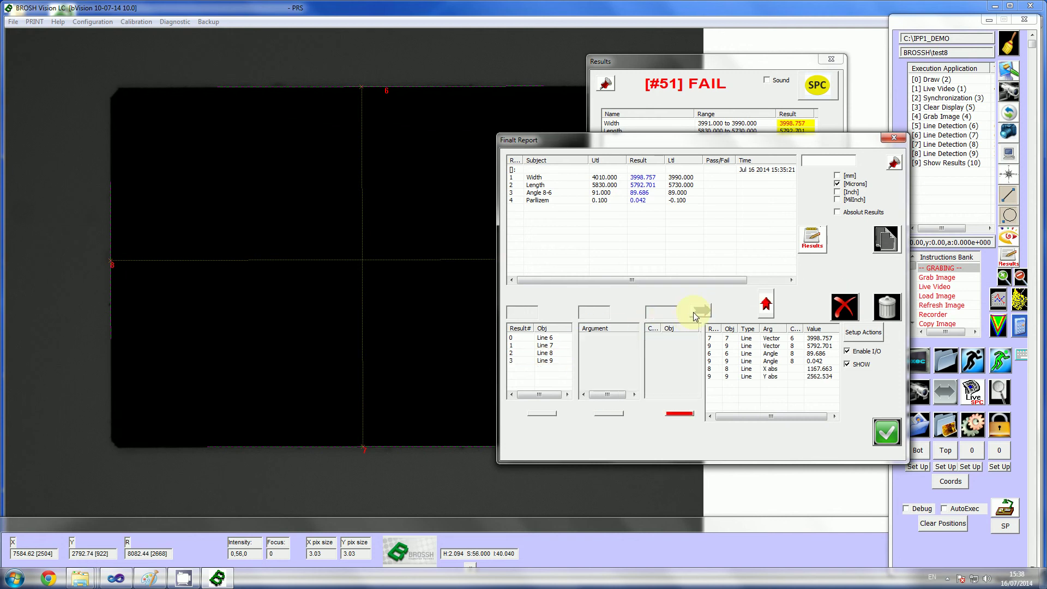
Step: Add the X and Y positions of Line 6 to the list of argument results
{"action": "left_click", "coordinate": [542, 337]}
{"action": "left_click", "coordinate": [589, 338]}
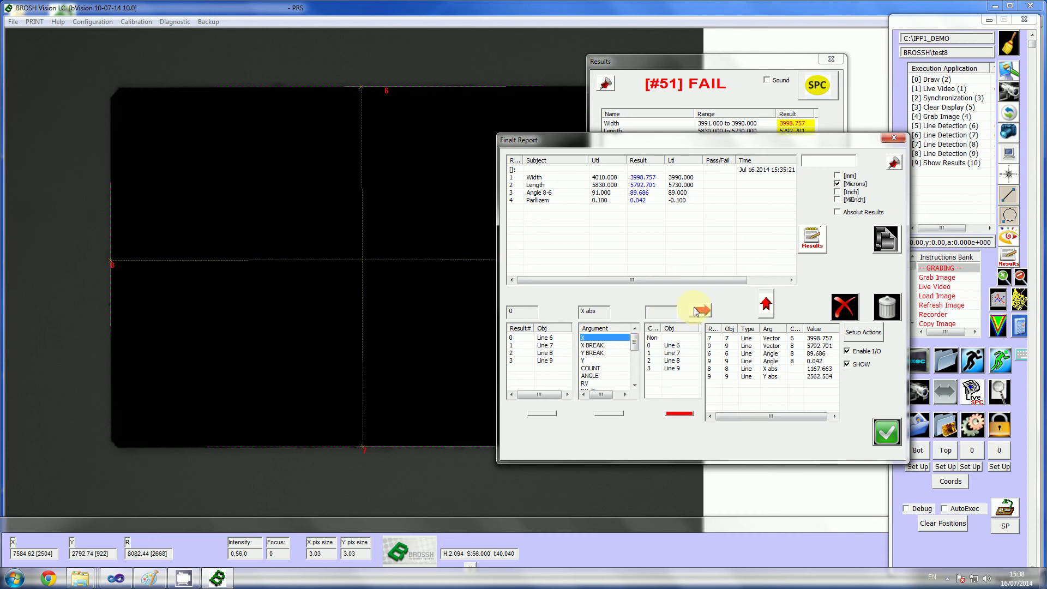
{"action": "left_click", "coordinate": [695, 311]}
{"action": "left_click", "coordinate": [542, 337]}
{"action": "left_click", "coordinate": [589, 360]}
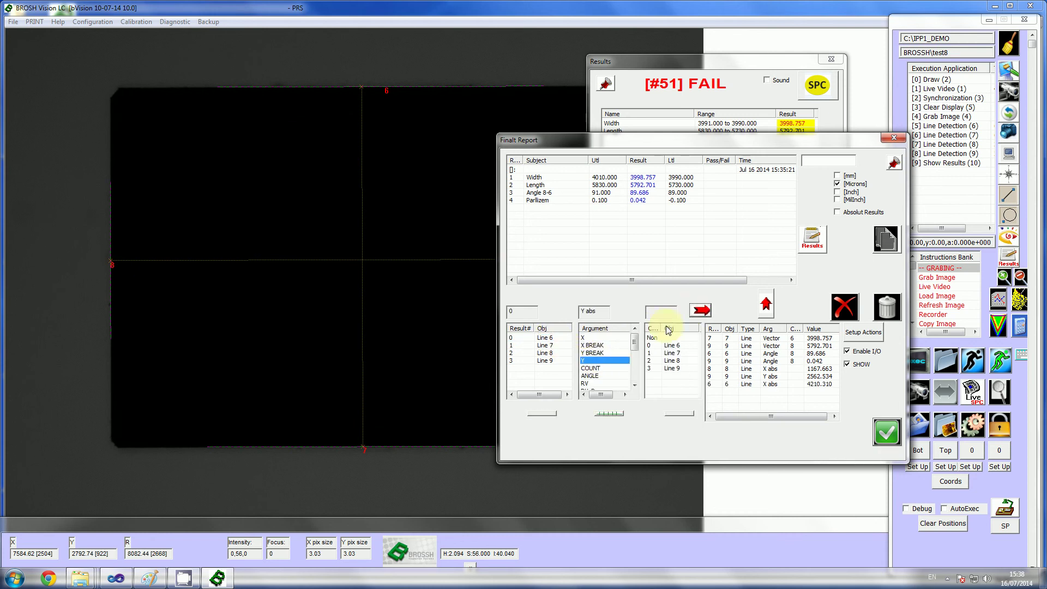
{"action": "left_click", "coordinate": [700, 310]}
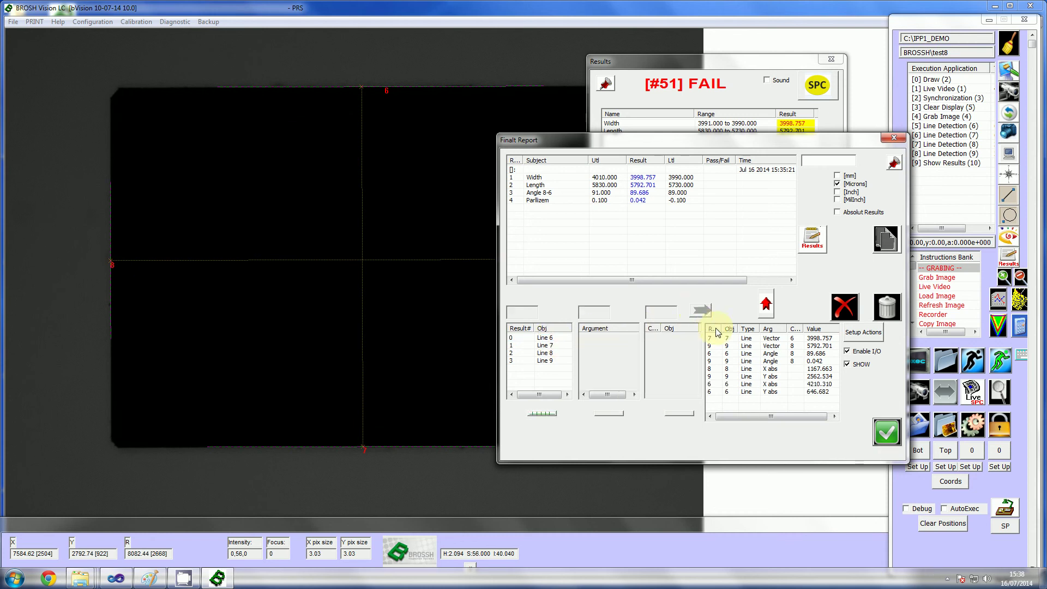
Step: Add the four X abs and Y abs measurements to the final report as one entry using the Vector group operation
{"action": "left_click", "coordinate": [781, 369]}
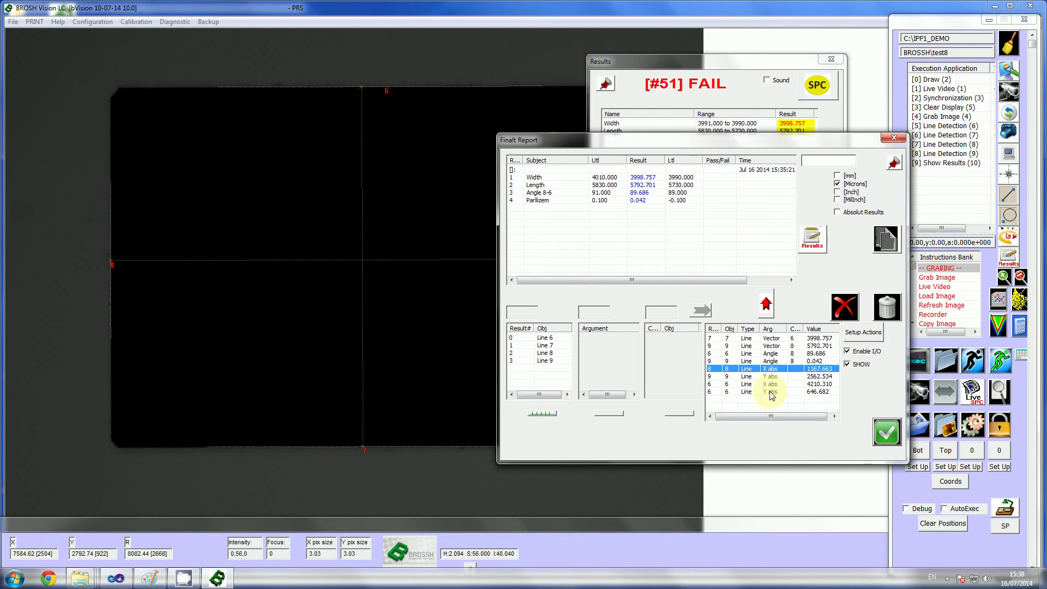
{"action": "left_click", "coordinate": [774, 391], "text": "shift"}
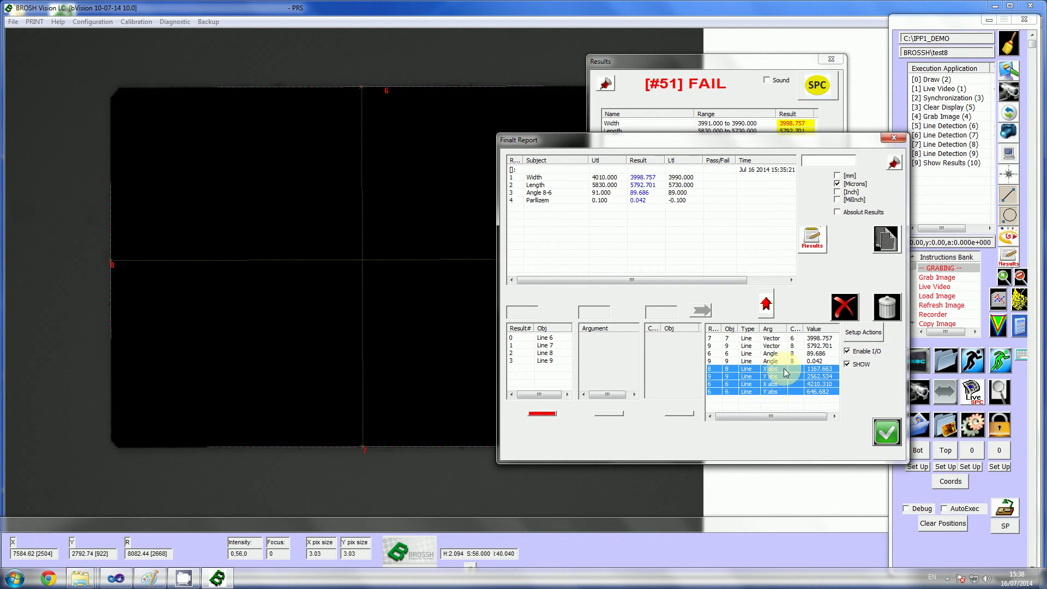
{"action": "left_click", "coordinate": [768, 304]}
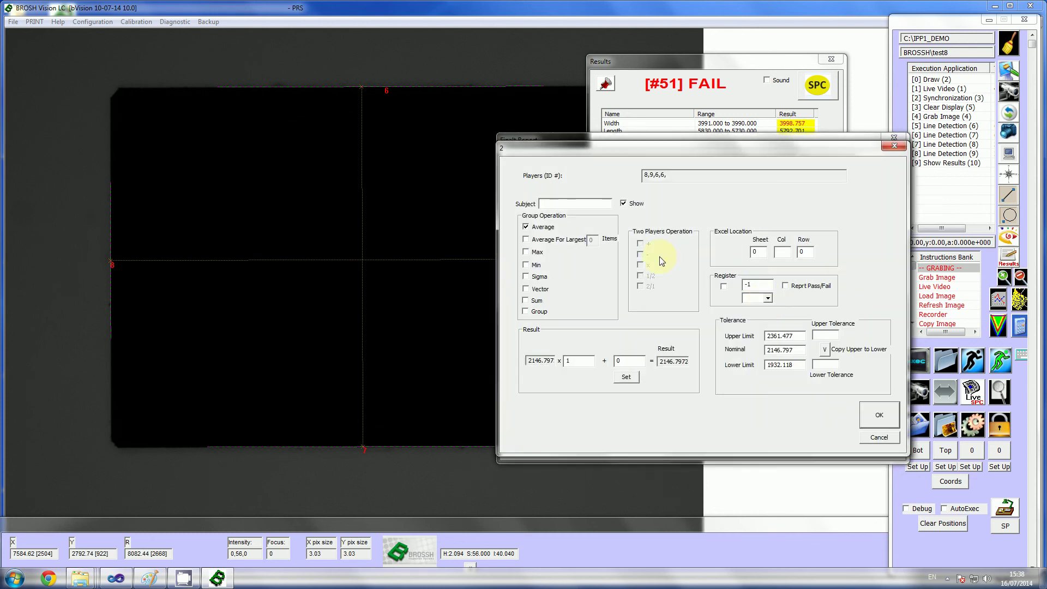
{"action": "left_click", "coordinate": [540, 204]}
{"action": "left_click_drag", "start_coordinate": [695, 148], "coordinate": [448, 159]}
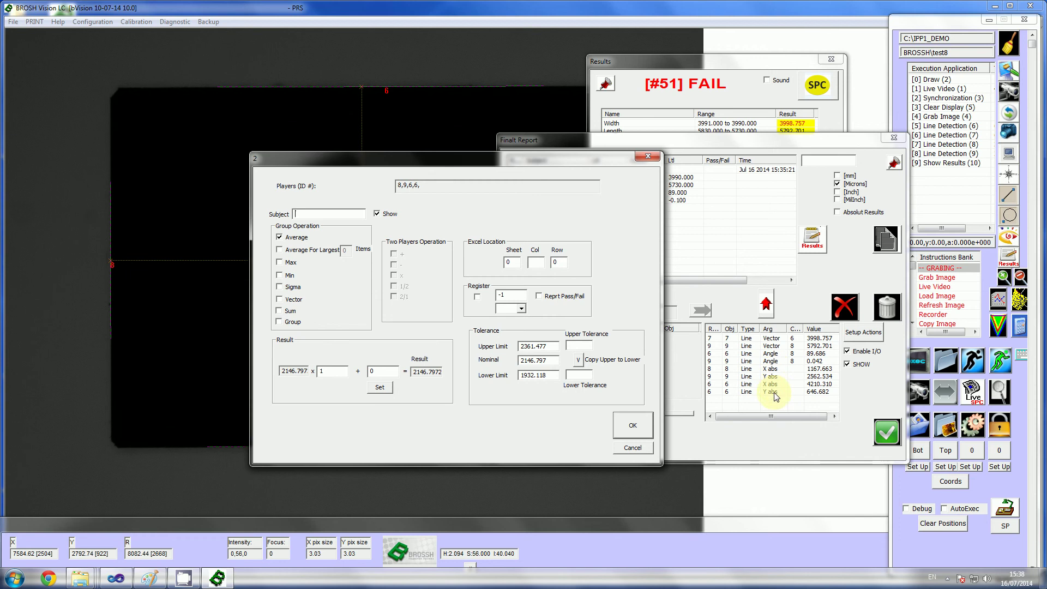
{"action": "left_click_drag", "start_coordinate": [458, 159], "coordinate": [719, 162]}
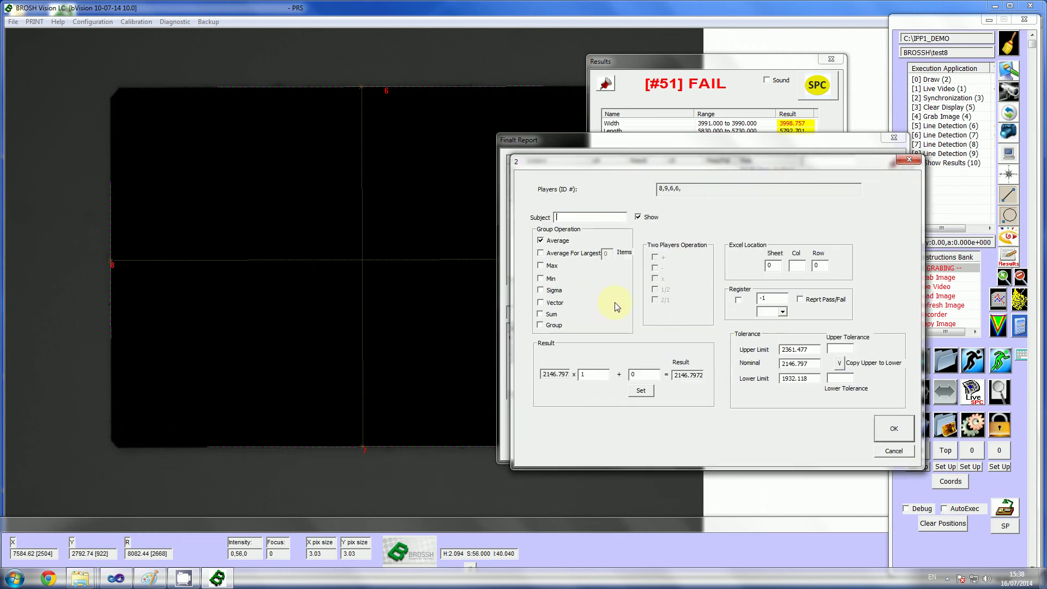
{"action": "left_click", "coordinate": [542, 303]}
{"action": "left_click", "coordinate": [894, 429]}
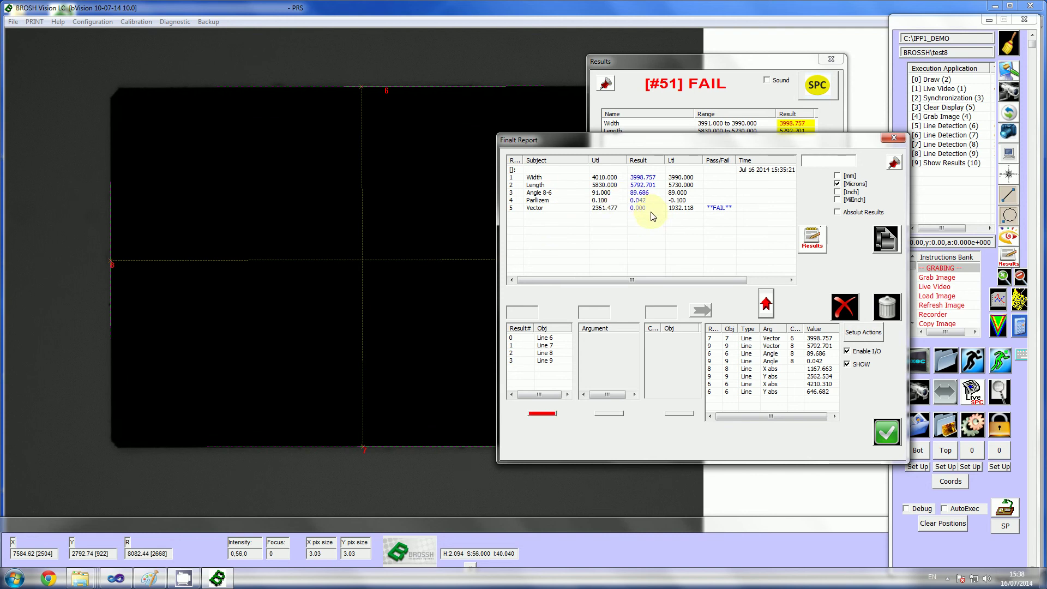
Step: Run the test with the extended report, continuing past the part placement prompt
{"action": "left_click", "coordinate": [924, 362]}
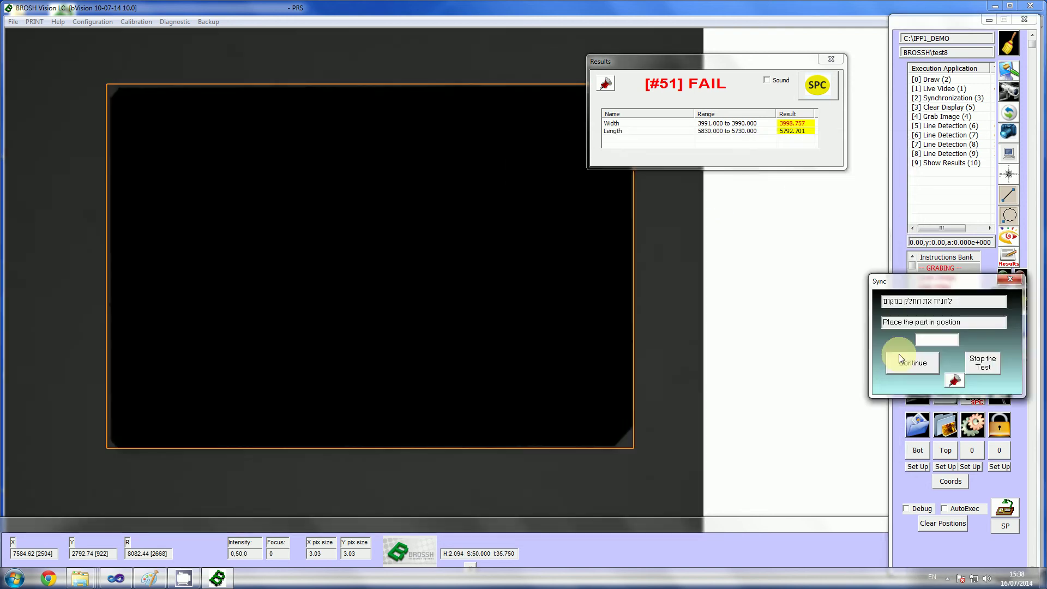
{"action": "left_click", "coordinate": [919, 359]}
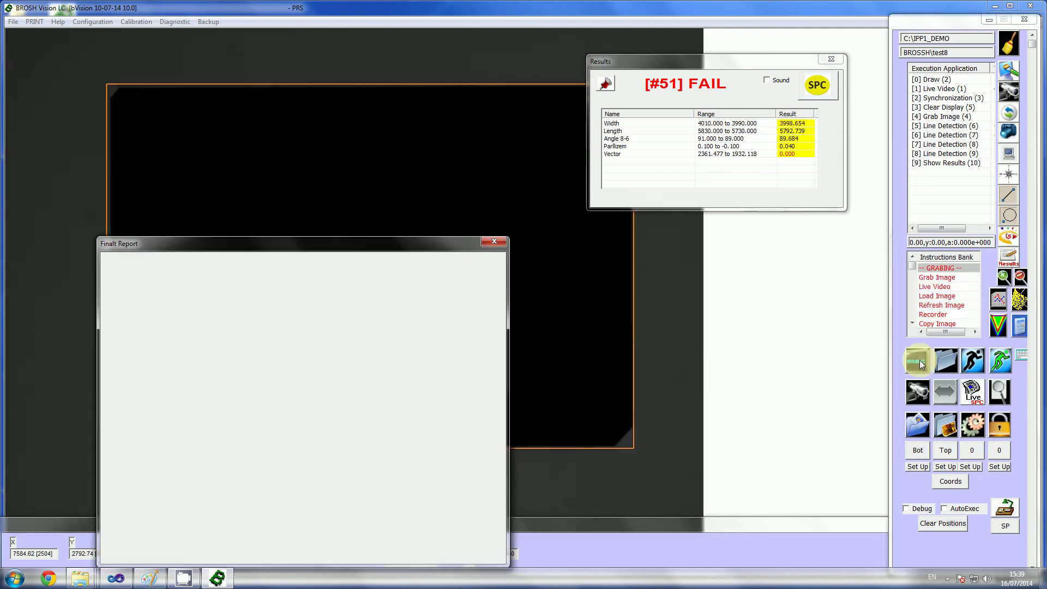
{"action": "left_click_drag", "start_coordinate": [311, 244], "coordinate": [669, 210]}
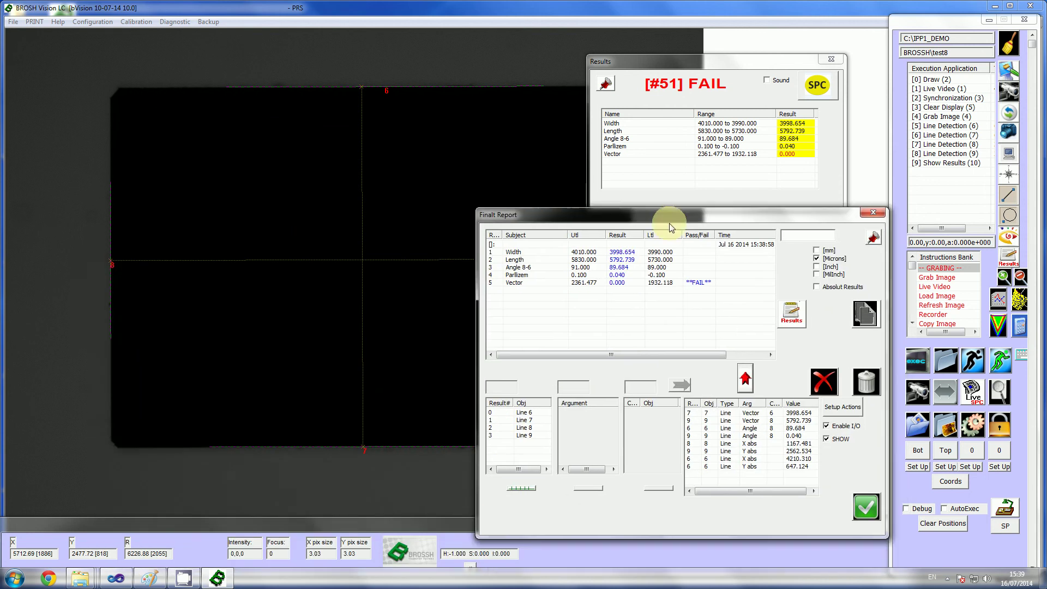
Step: Review the settings of the Vector report entry, accept them and run the test again
{"action": "left_click", "coordinate": [643, 282]}
{"action": "double_click", "coordinate": [653, 287]}
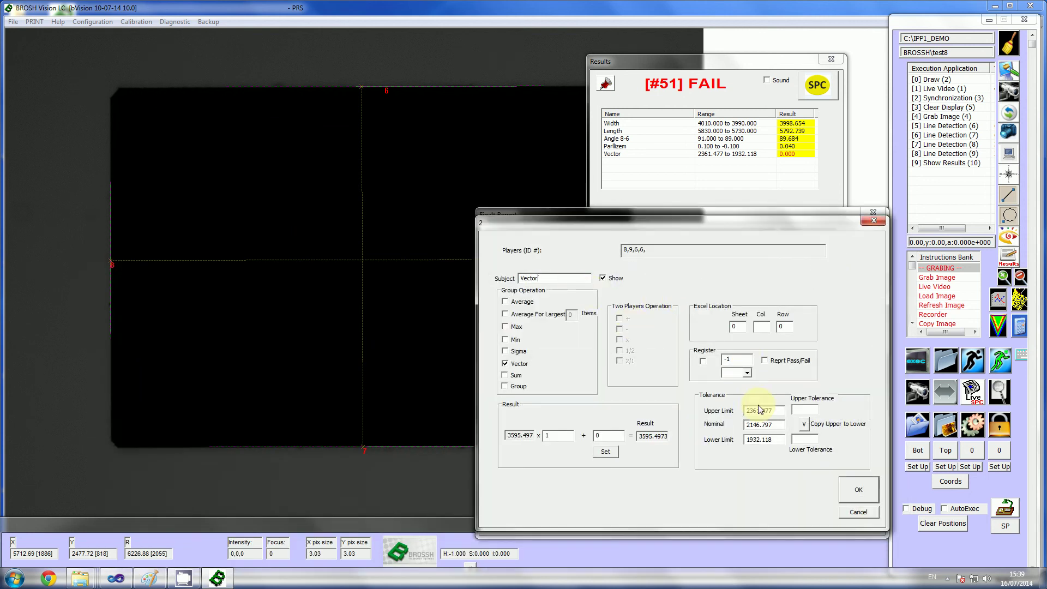
{"action": "left_click", "coordinate": [852, 492]}
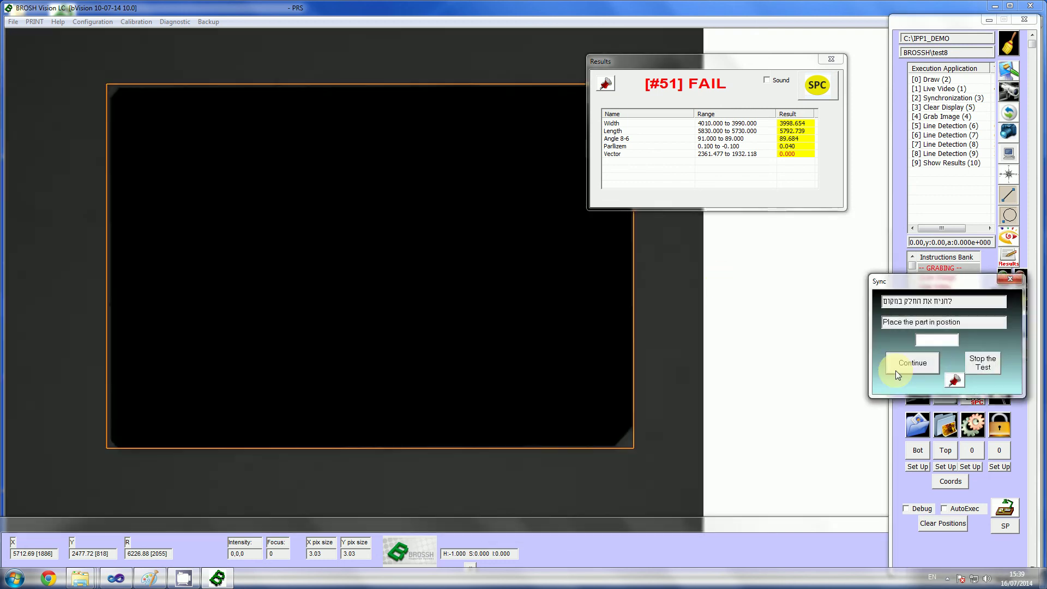
{"action": "left_click", "coordinate": [910, 367]}
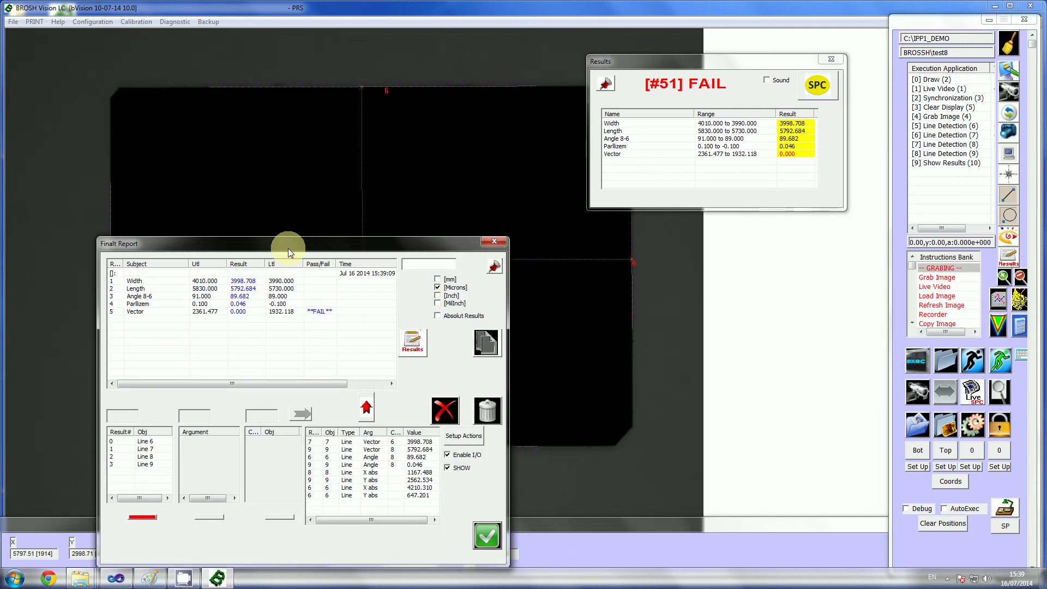
{"action": "left_click_drag", "start_coordinate": [288, 247], "coordinate": [633, 206]}
Step: Delete the Vector entry from the final report
{"action": "left_click", "coordinate": [463, 276]}
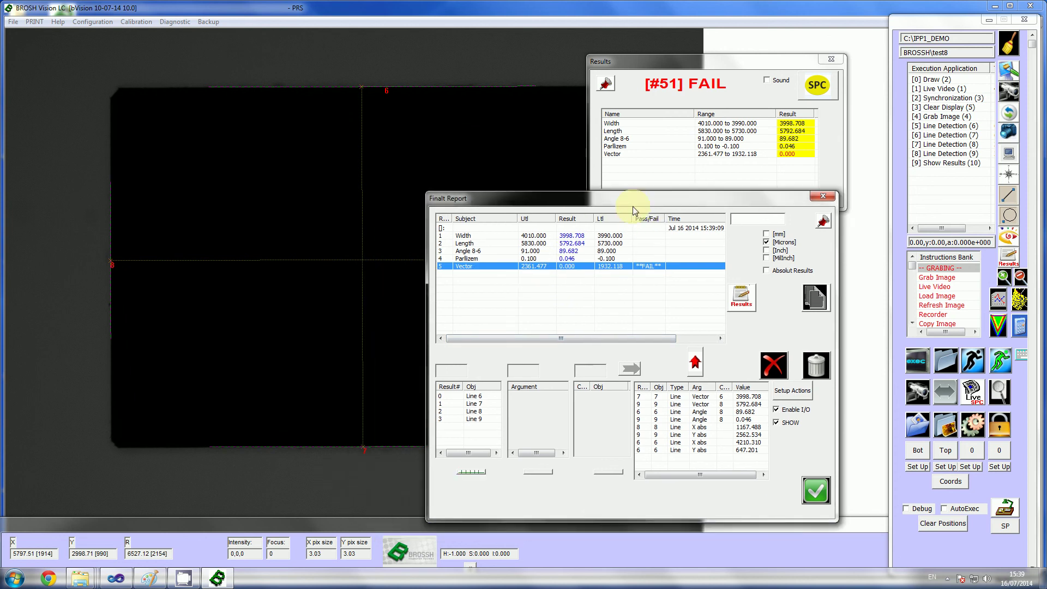
{"action": "left_click", "coordinate": [784, 365]}
{"action": "left_click", "coordinate": [615, 385]}
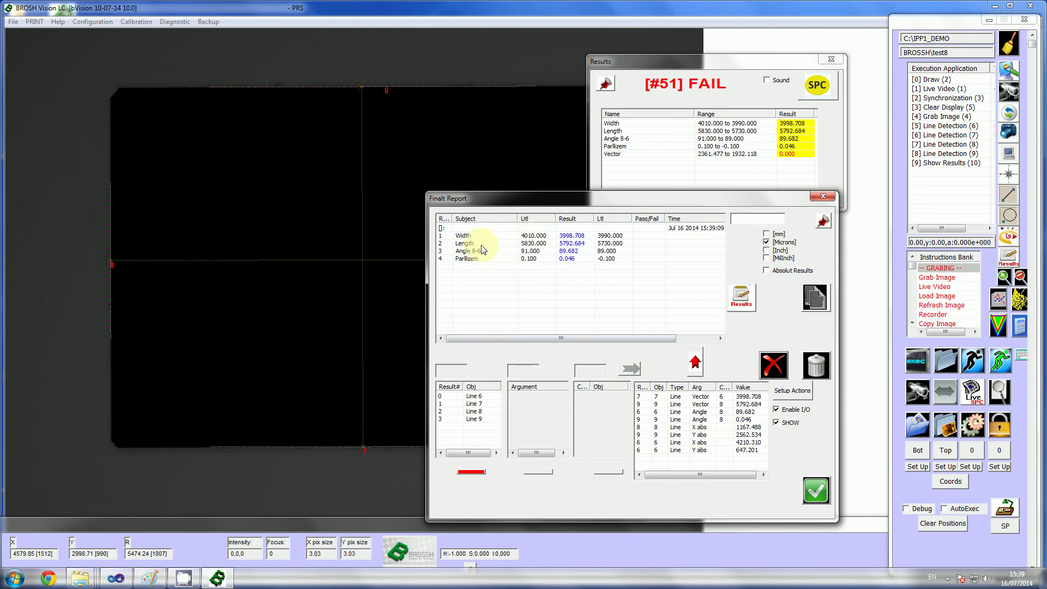
{"action": "left_click_drag", "start_coordinate": [529, 201], "coordinate": [610, 209]}
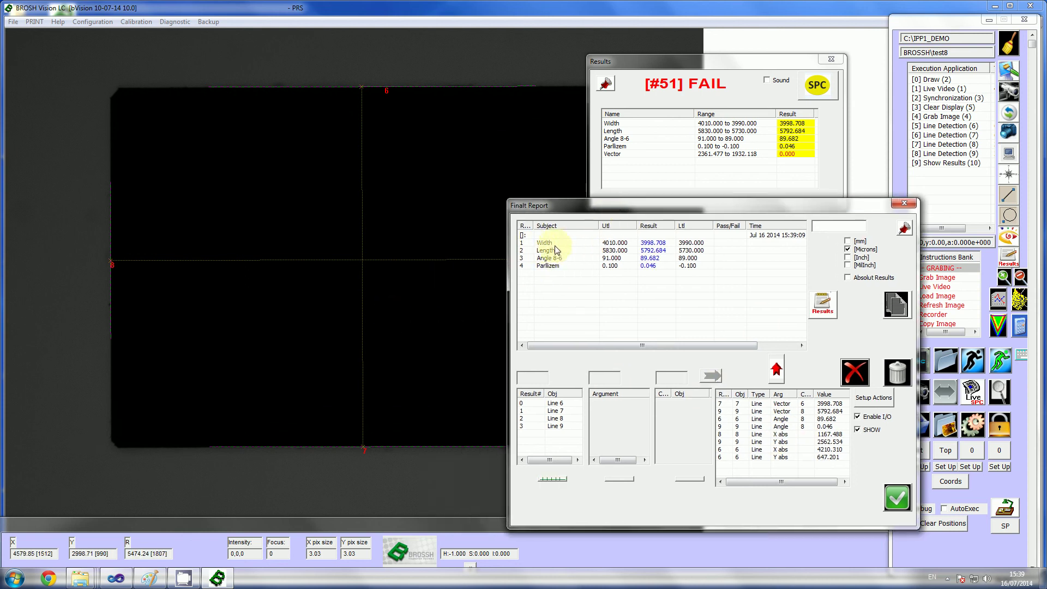
Step: Add a calculated entry titled Ratio to the final report, enter the expression r2/r1 and calculate it
{"action": "double_click", "coordinate": [561, 282]}
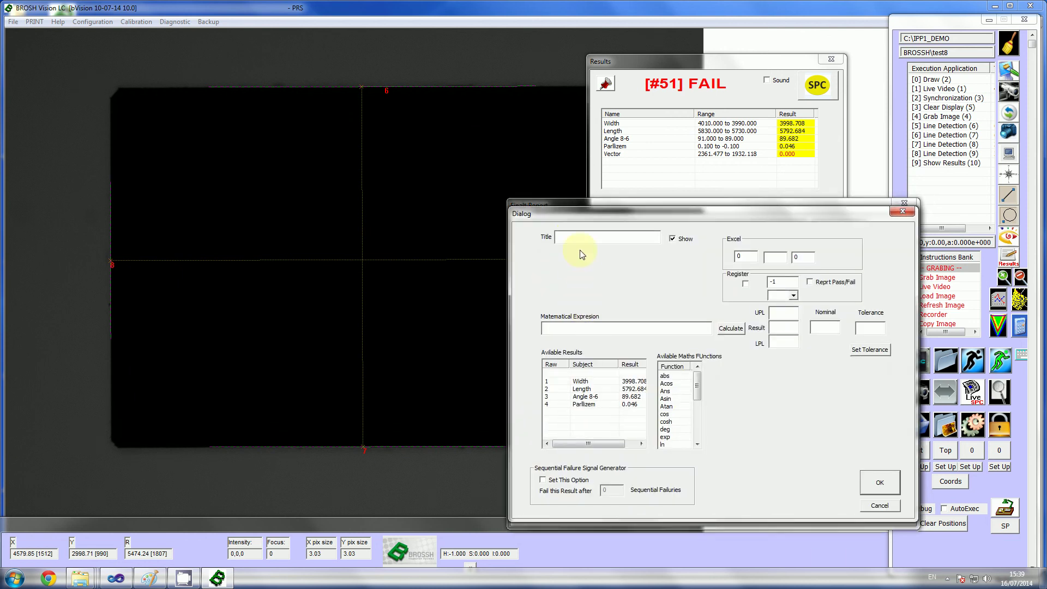
{"action": "left_click", "coordinate": [878, 488]}
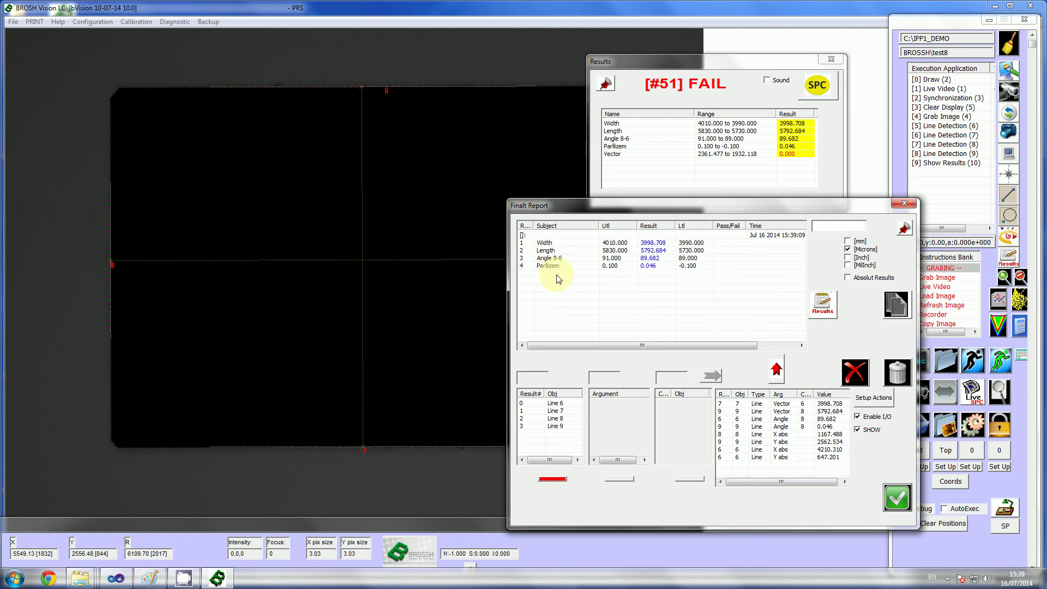
{"action": "double_click", "coordinate": [557, 278]}
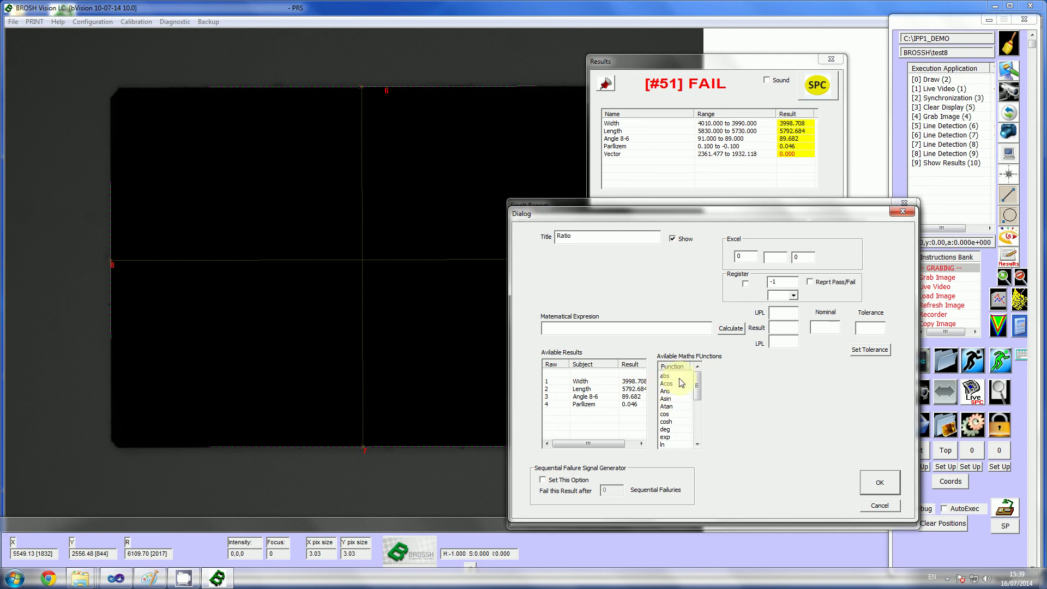
{"action": "left_click_drag", "start_coordinate": [697, 387], "coordinate": [695, 365]}
{"action": "type", "text": "r2/"}
{"action": "double_click", "coordinate": [581, 381]}
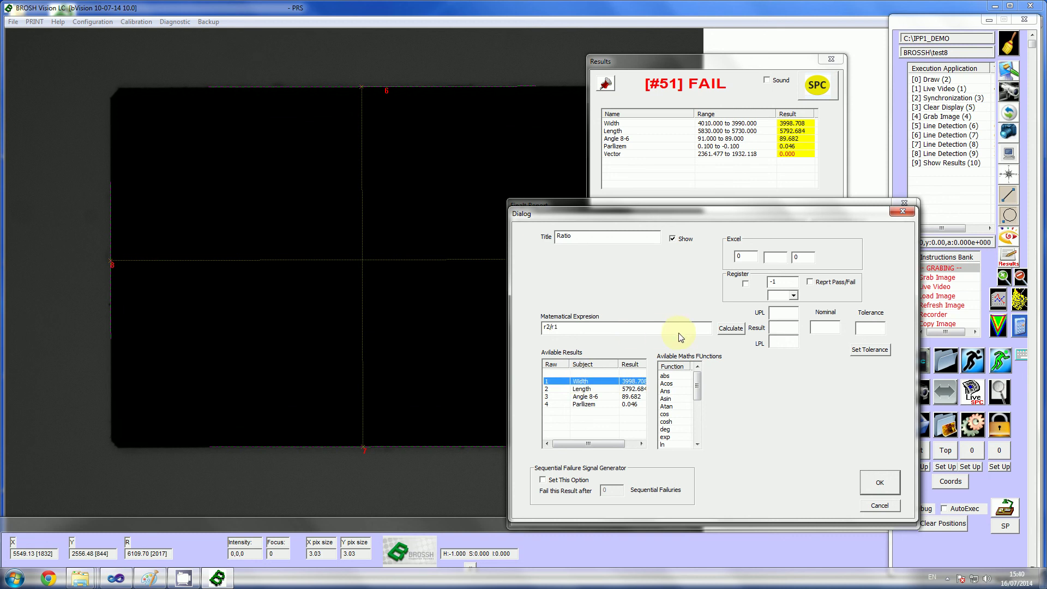
{"action": "left_click", "coordinate": [730, 328]}
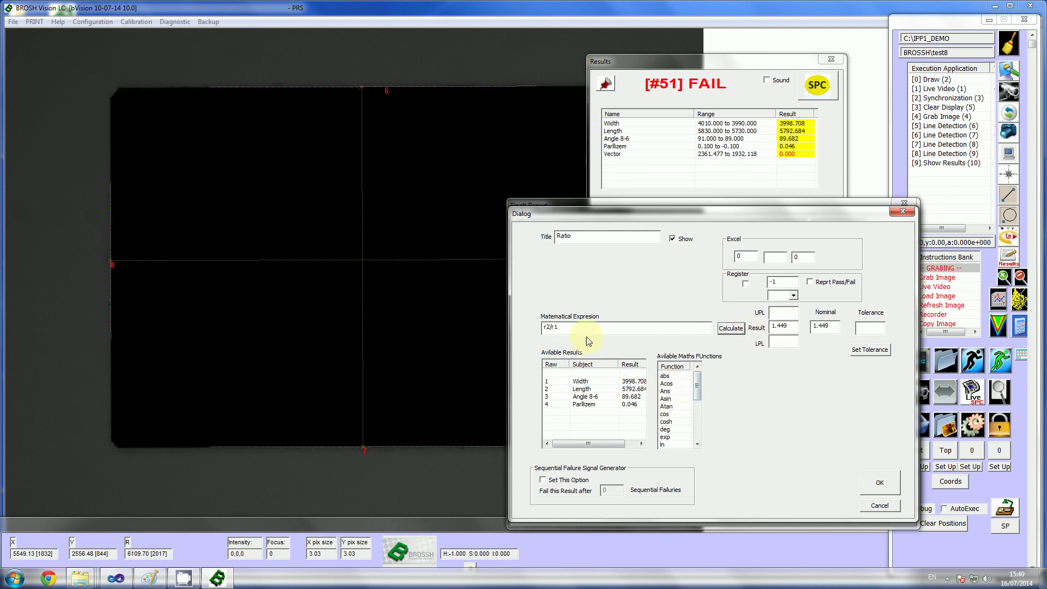
Step: Try the expression r1*sin(r2) for the Ratio entry, using the width result and the sin function
{"action": "double_click", "coordinate": [552, 329]}
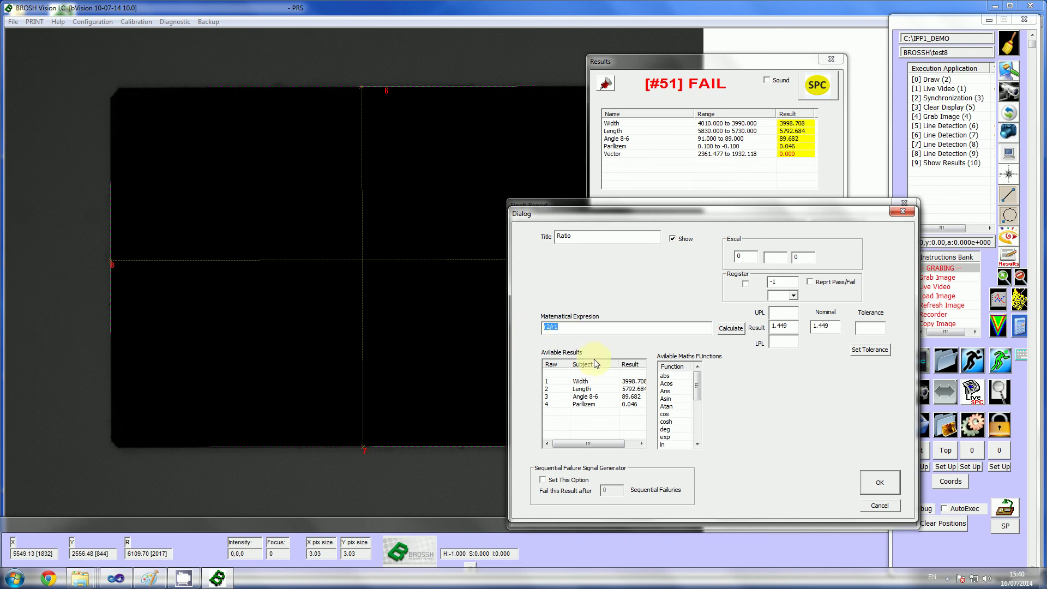
{"action": "double_click", "coordinate": [583, 381]}
{"action": "left_click_drag", "start_coordinate": [577, 327], "coordinate": [507, 328]}
{"action": "double_click", "coordinate": [580, 382]}
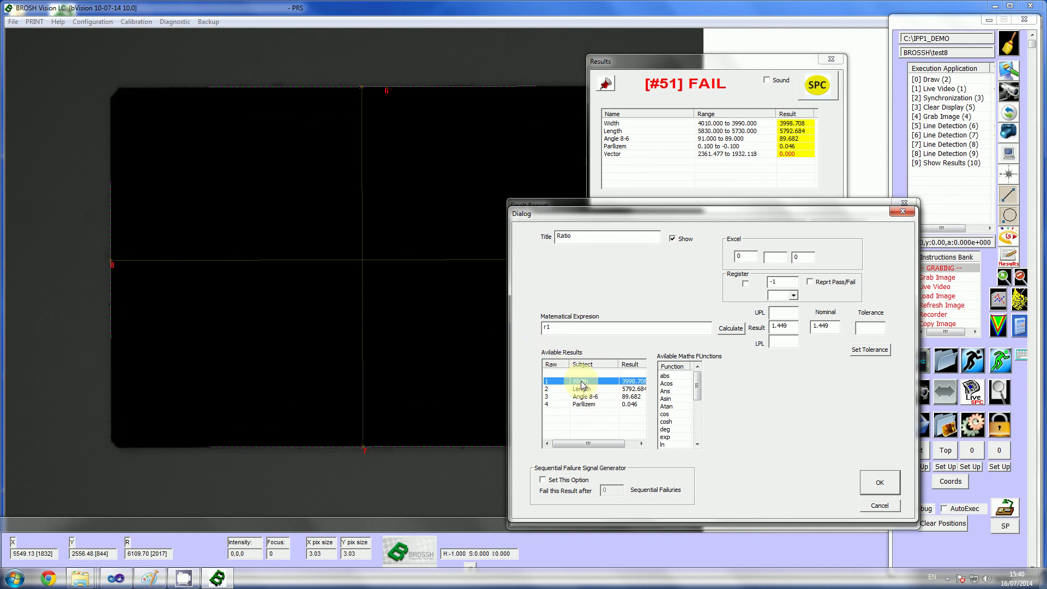
{"action": "left_click", "coordinate": [568, 334]}
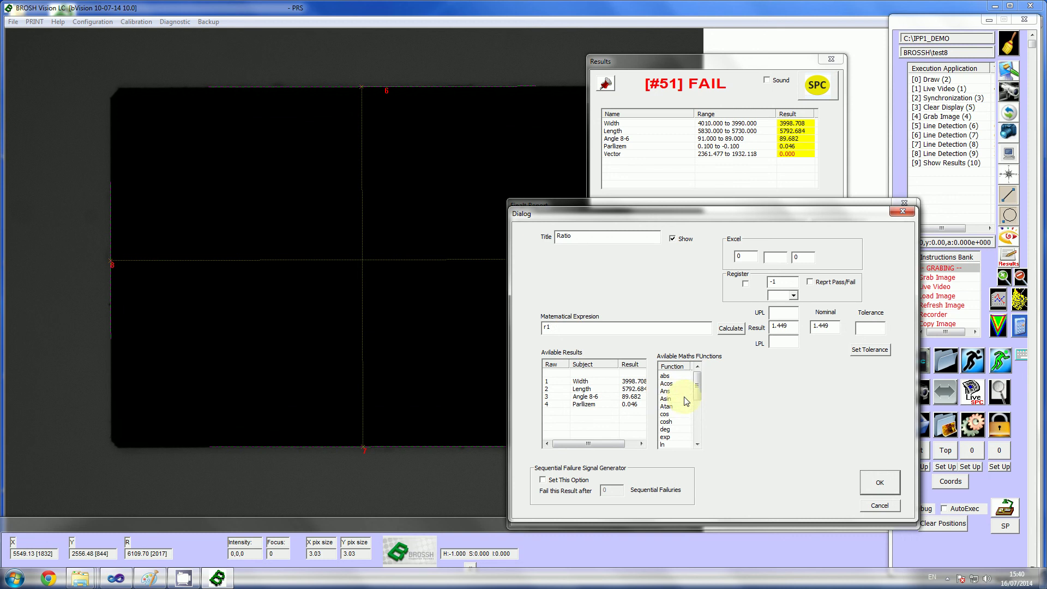
{"action": "type", "text": "*"}
{"action": "left_click_drag", "start_coordinate": [698, 386], "coordinate": [699, 413]}
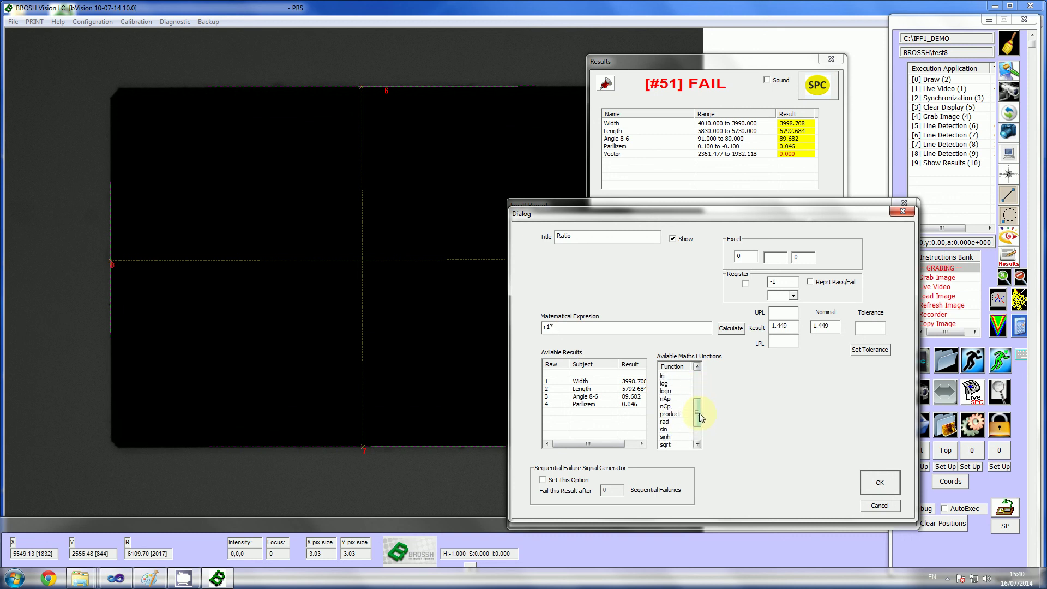
{"action": "double_click", "coordinate": [664, 429]}
{"action": "type", "text": "r2)"}
Step: Set the Ratio entry's expression to r2/r1, calculate it and accept the entry
{"action": "left_click_drag", "start_coordinate": [583, 329], "coordinate": [494, 328]}
{"action": "key", "text": "BackSpace"}
{"action": "left_click", "coordinate": [596, 384]}
{"action": "left_click", "coordinate": [551, 328]}
{"action": "type", "text": "r1"}
{"action": "left_click", "coordinate": [589, 388]}
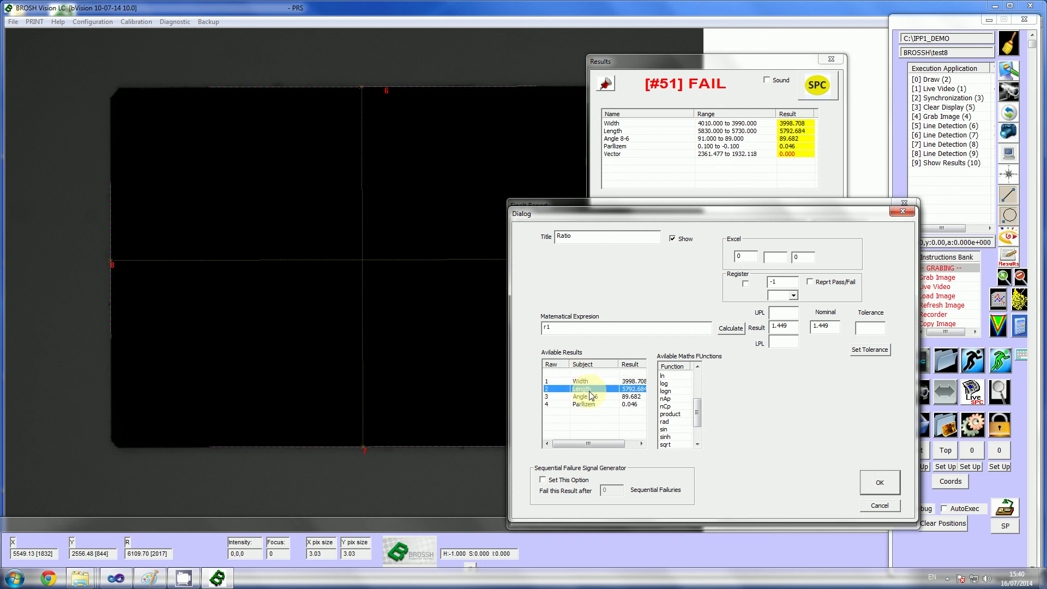
{"action": "left_click", "coordinate": [572, 327]}
{"action": "type", "text": "r2"}
{"action": "left_click_drag", "start_coordinate": [572, 327], "coordinate": [525, 334]}
{"action": "left_click", "coordinate": [566, 328]}
{"action": "type", "text": "r2"}
{"action": "double_click", "coordinate": [583, 384]}
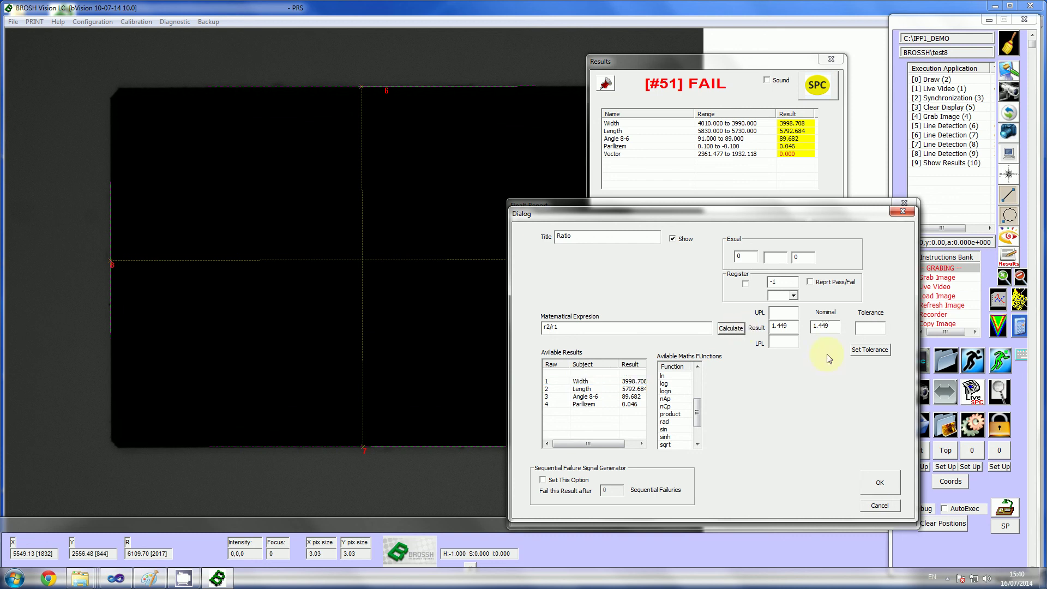
{"action": "left_click", "coordinate": [878, 482]}
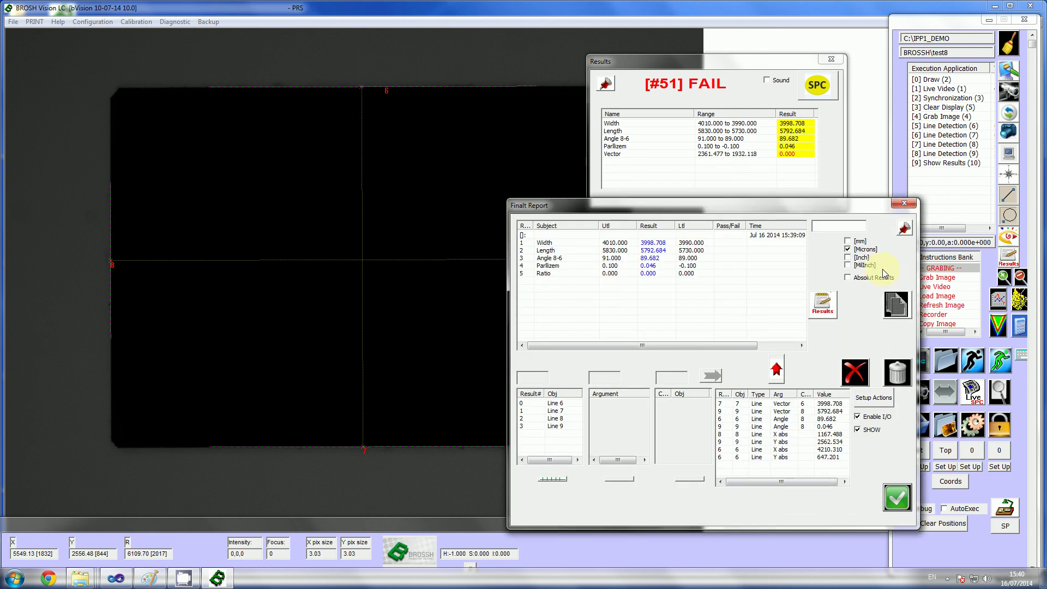
Step: Close the report and run the test with the Ratio entry, continuing past the part placement prompt
{"action": "left_click", "coordinate": [904, 203]}
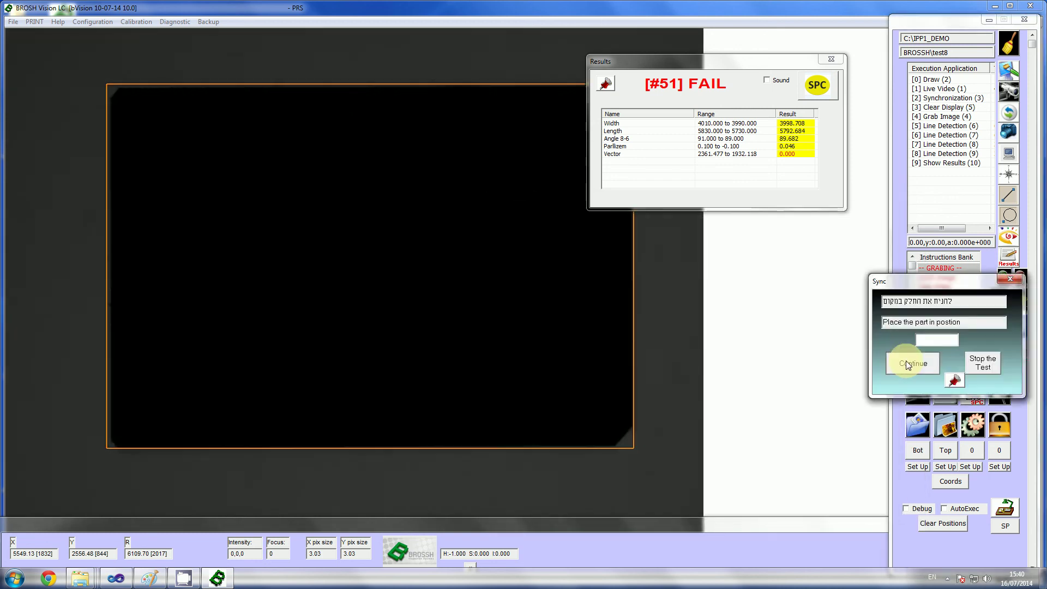
{"action": "left_click", "coordinate": [906, 364]}
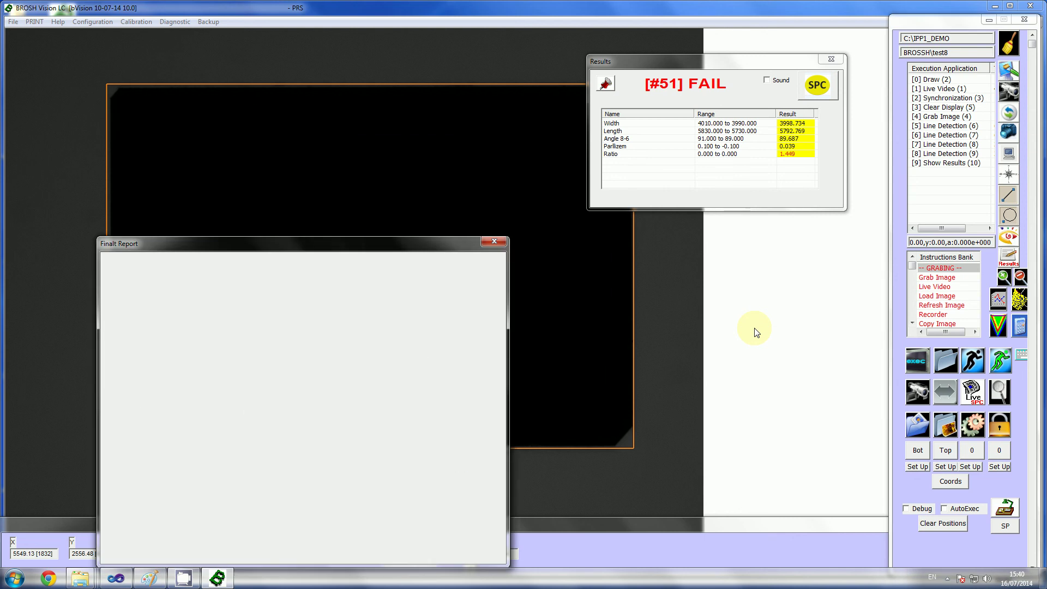
{"action": "left_click_drag", "start_coordinate": [305, 245], "coordinate": [720, 211]}
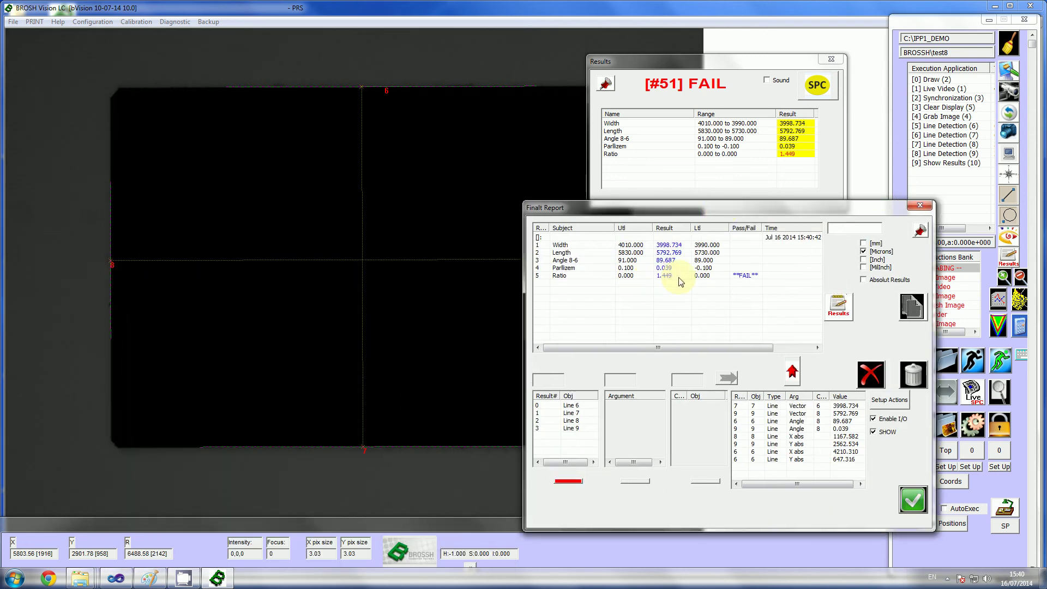
Step: Set the upper limit (UPL) of the Ratio entry to 2.000 and accept it
{"action": "left_click", "coordinate": [711, 277]}
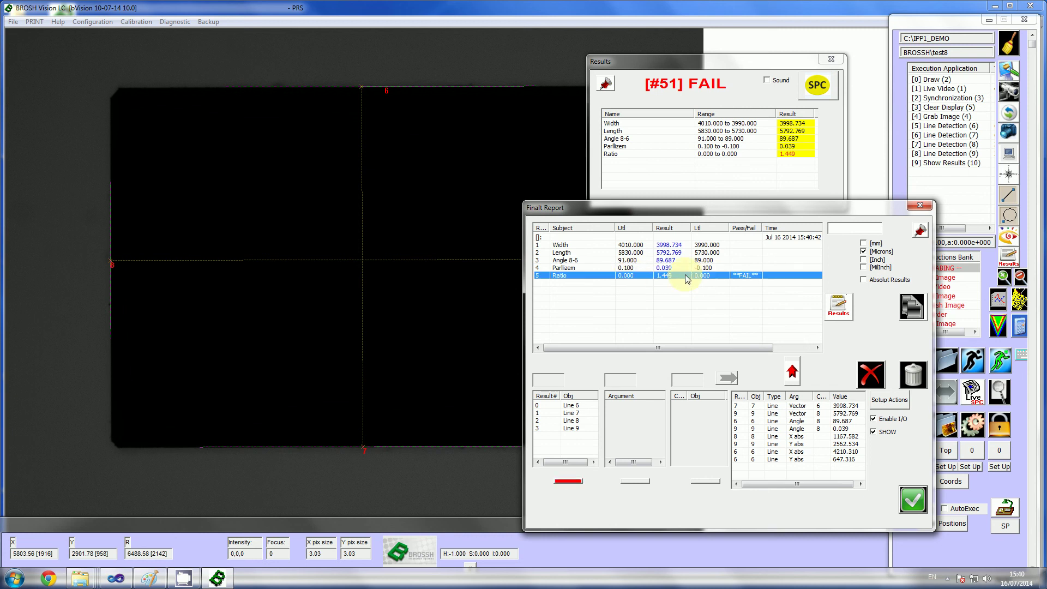
{"action": "double_click", "coordinate": [684, 274]}
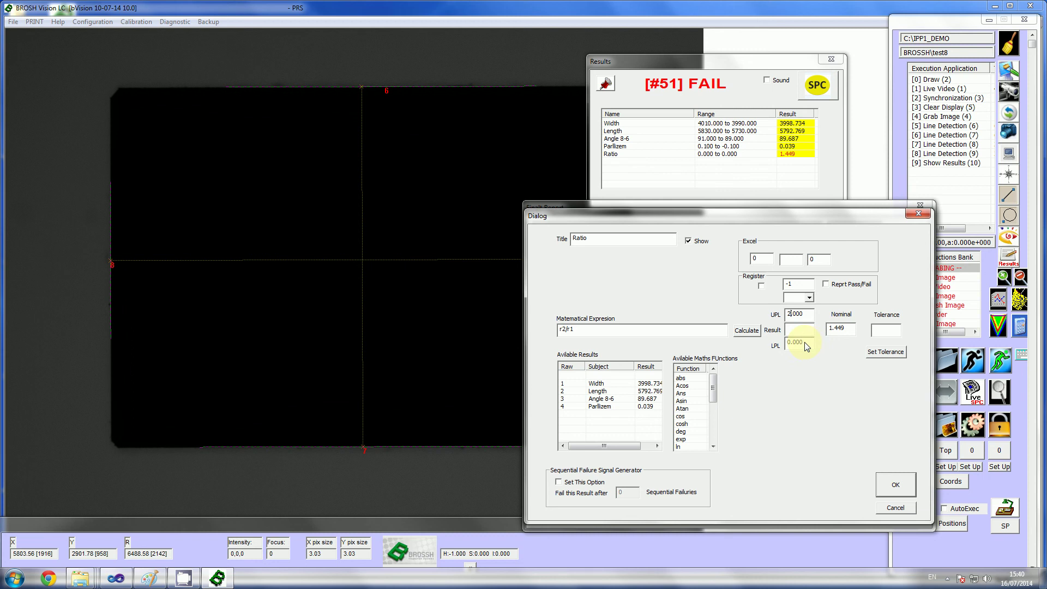
{"action": "left_click", "coordinate": [894, 480]}
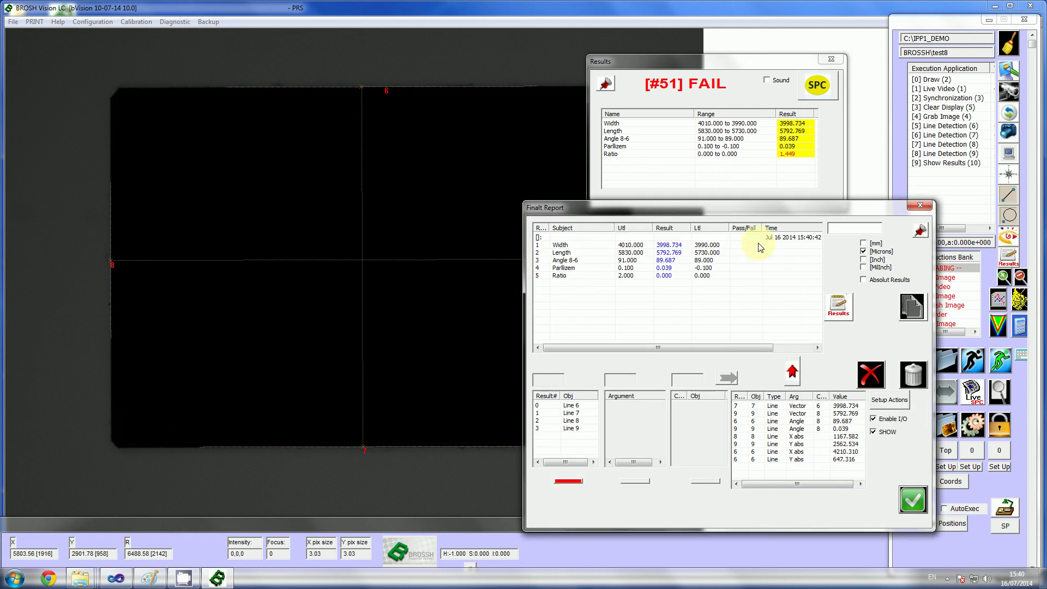
Step: Run the test again with the new Ratio limit, continuing past the part placement prompt
{"action": "left_click_drag", "start_coordinate": [747, 210], "coordinate": [665, 208]}
{"action": "left_click", "coordinate": [921, 360]}
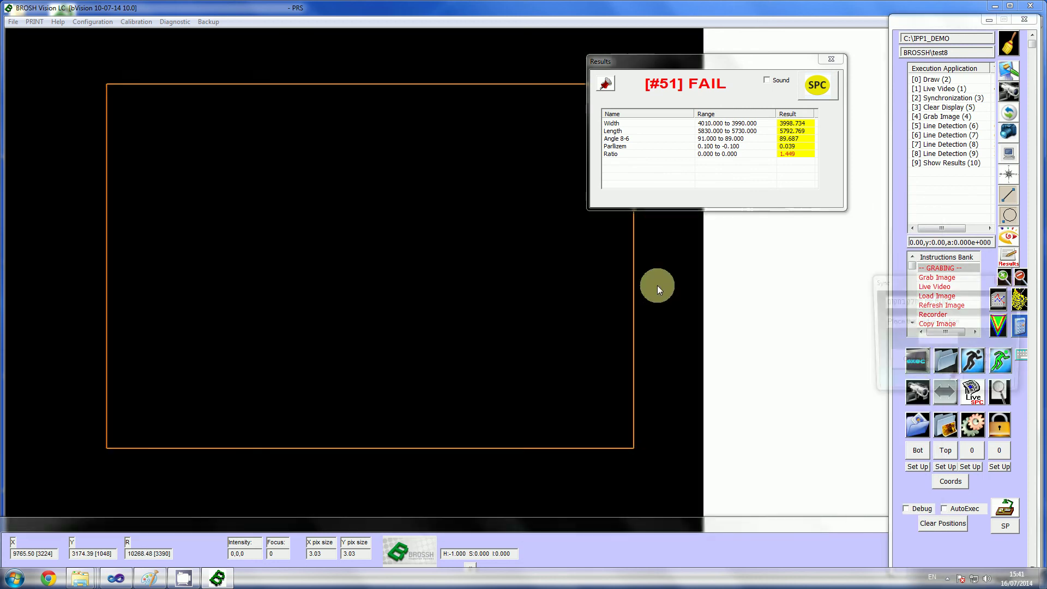
{"action": "left_click", "coordinate": [919, 369]}
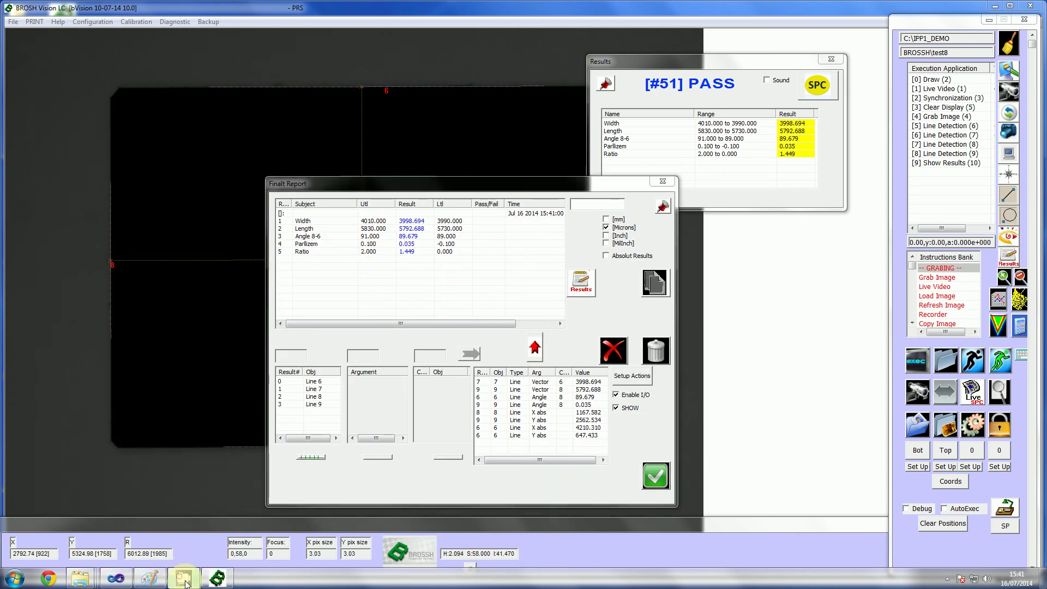
{"action": "mouse_move", "coordinate": [193, 584]}
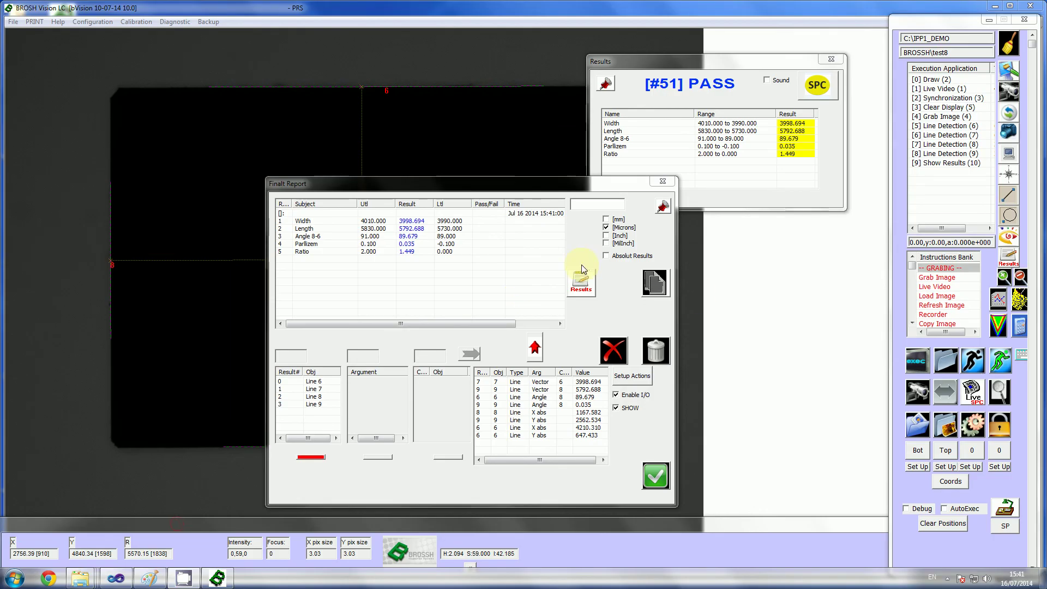
{"action": "left_click", "coordinate": [947, 577]}
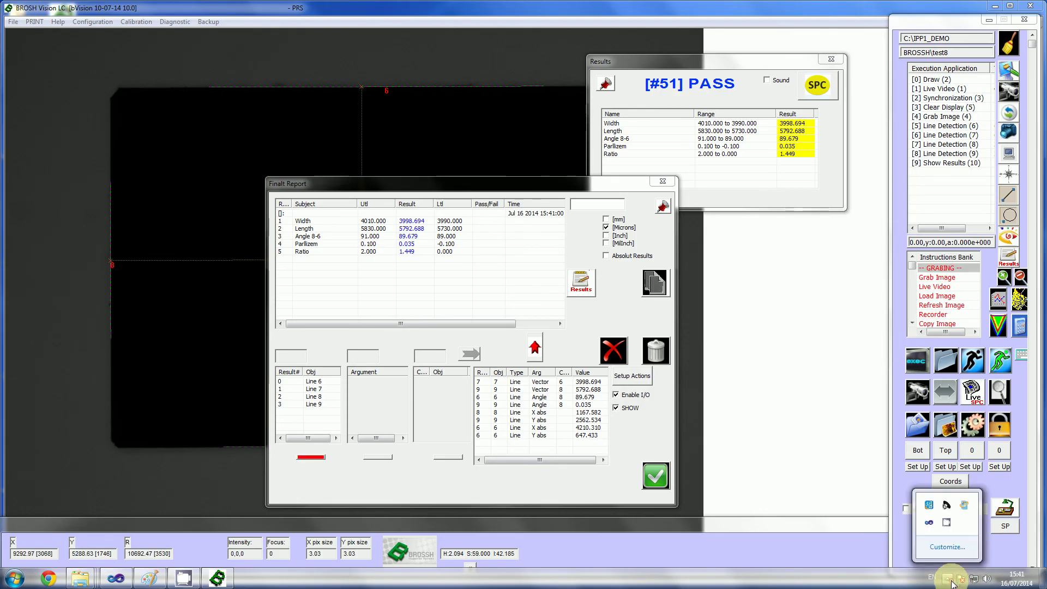
{"action": "right_click", "coordinate": [945, 523]}
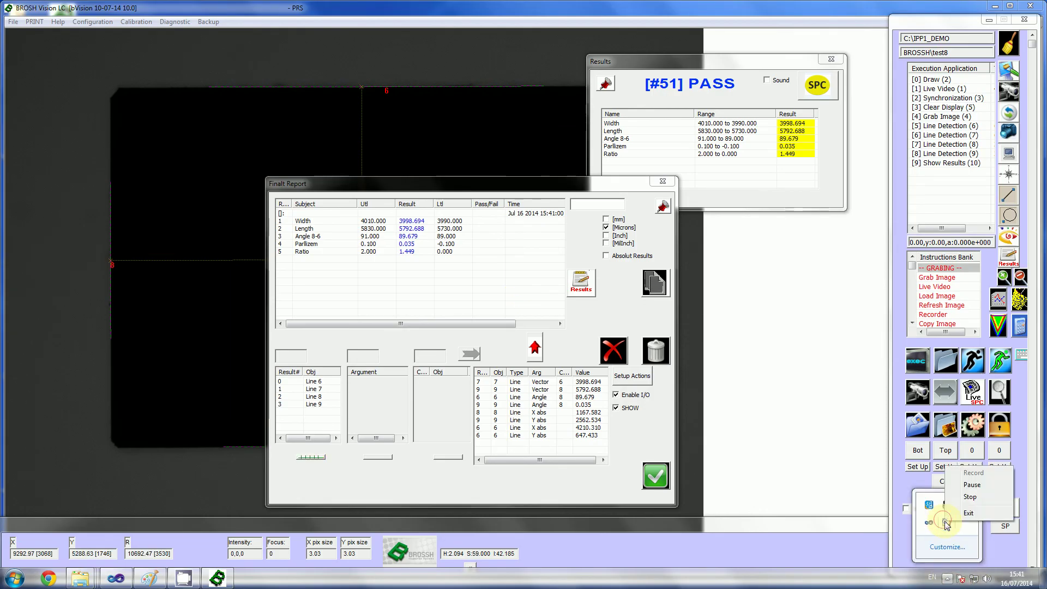
{"action": "left_click", "coordinate": [971, 498]}
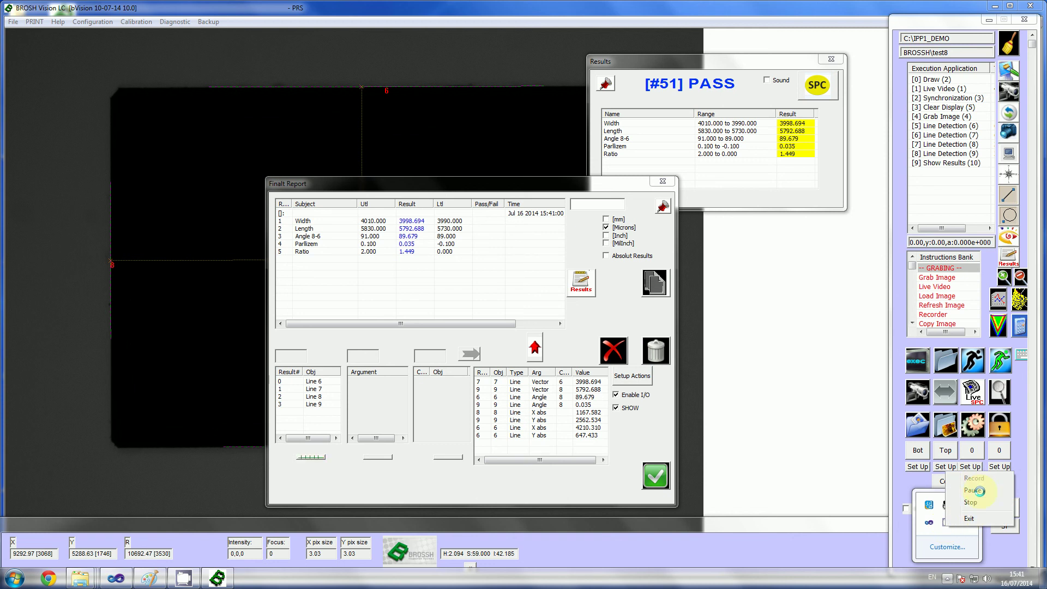
{"action": "left_click", "coordinate": [922, 7]}
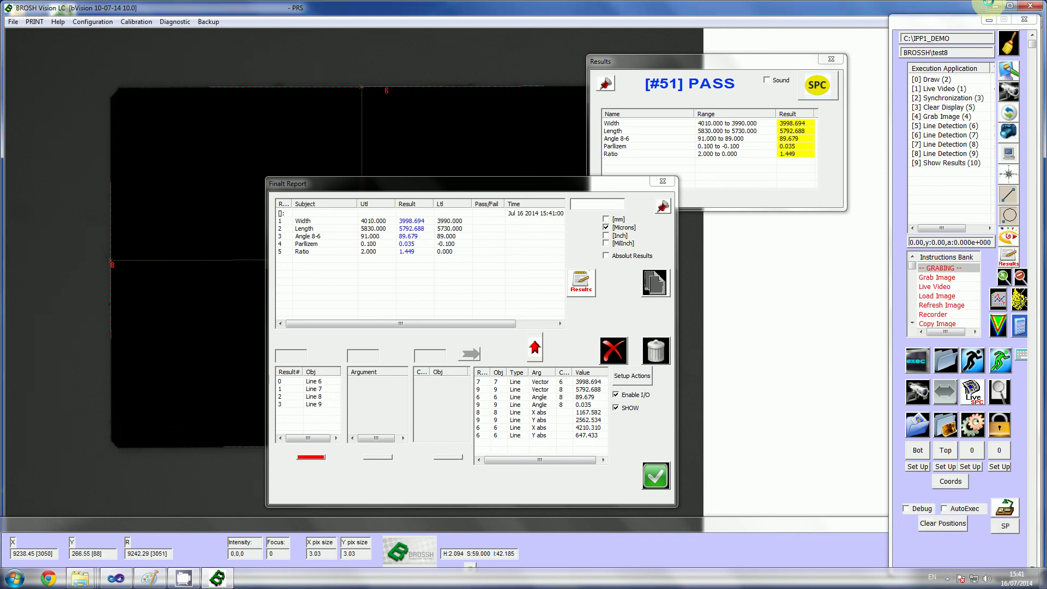
{"action": "left_click", "coordinate": [989, 5]}
{"action": "left_click", "coordinate": [947, 576]}
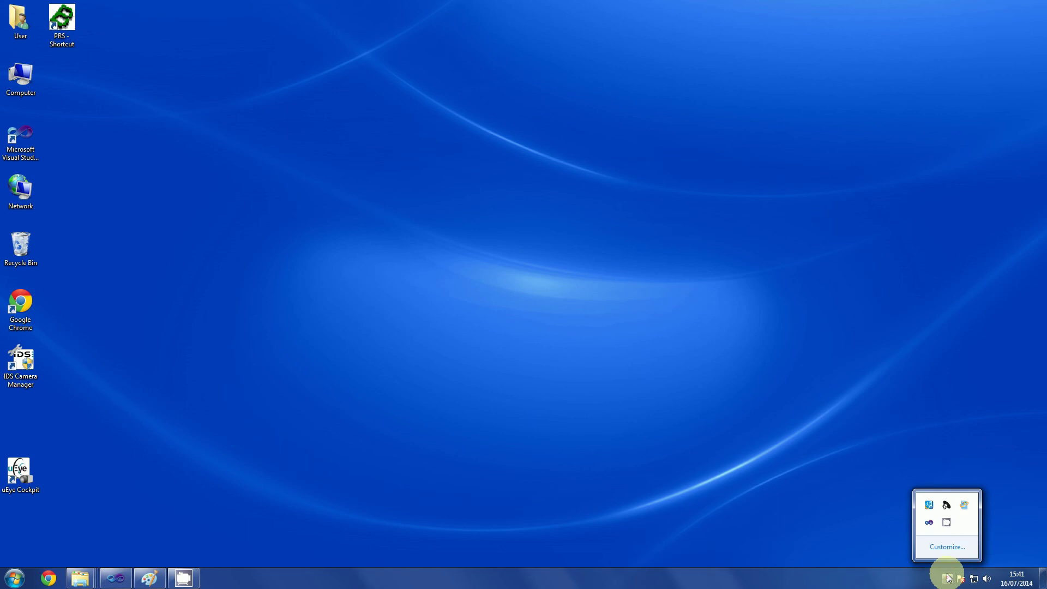
{"action": "right_click", "coordinate": [949, 523]}
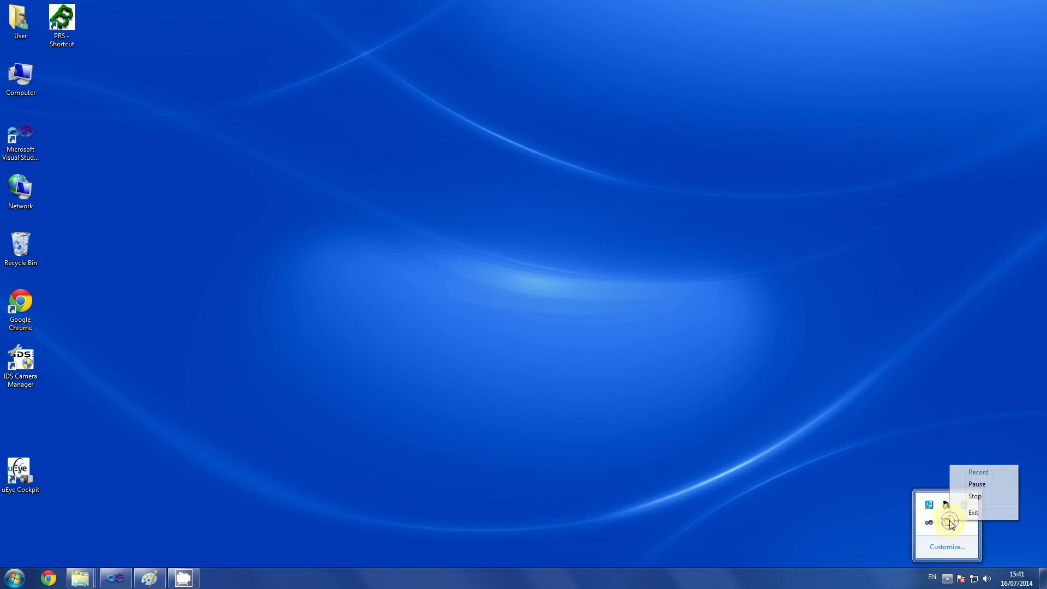
{"action": "left_click", "coordinate": [983, 498]}
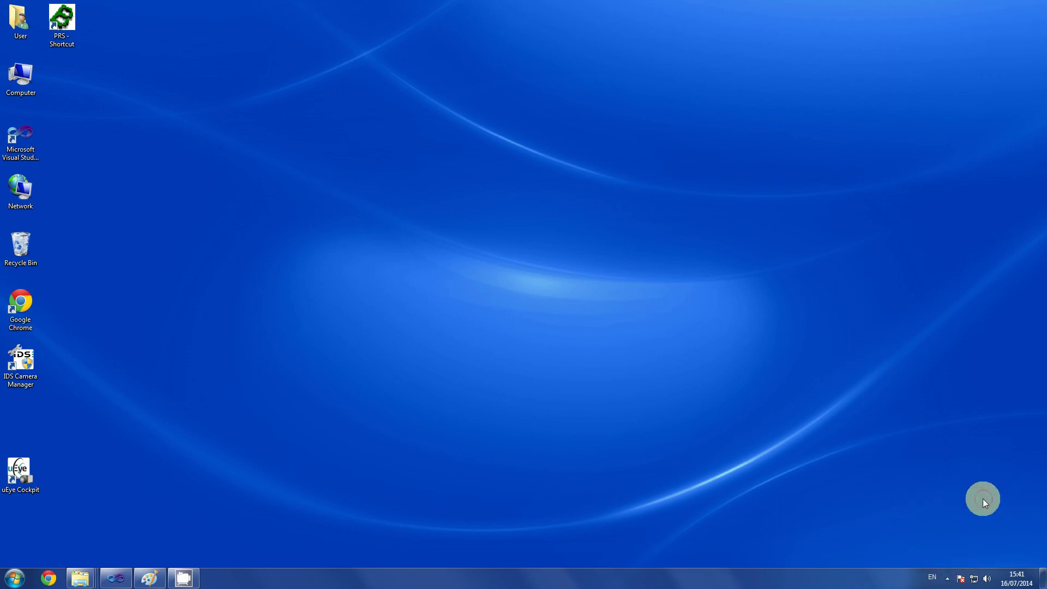
{"action": "right_click", "coordinate": [188, 578]}
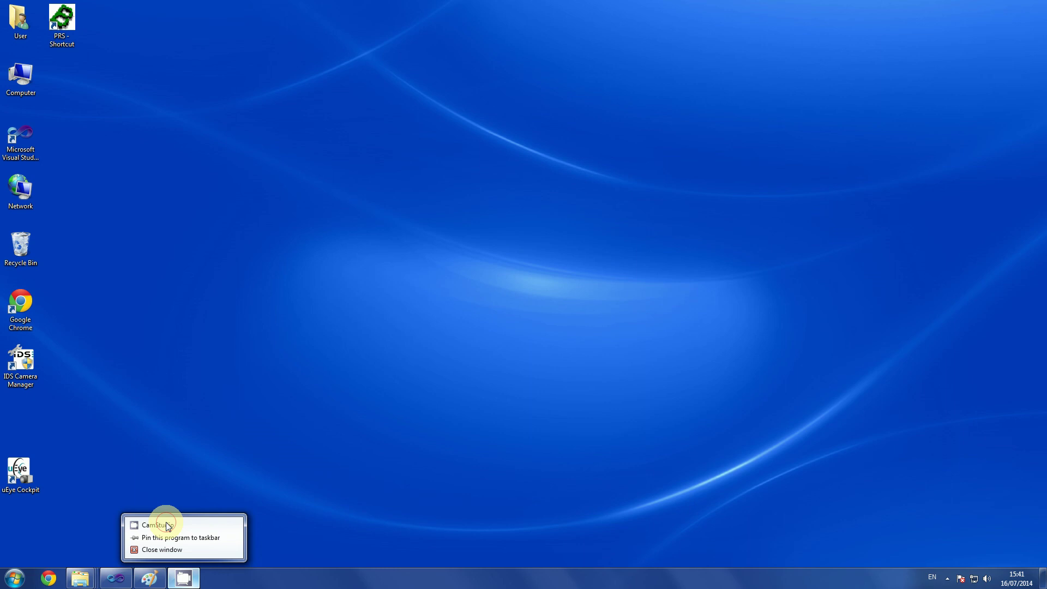
{"action": "left_click", "coordinate": [169, 525]}
{"action": "right_click", "coordinate": [187, 579]}
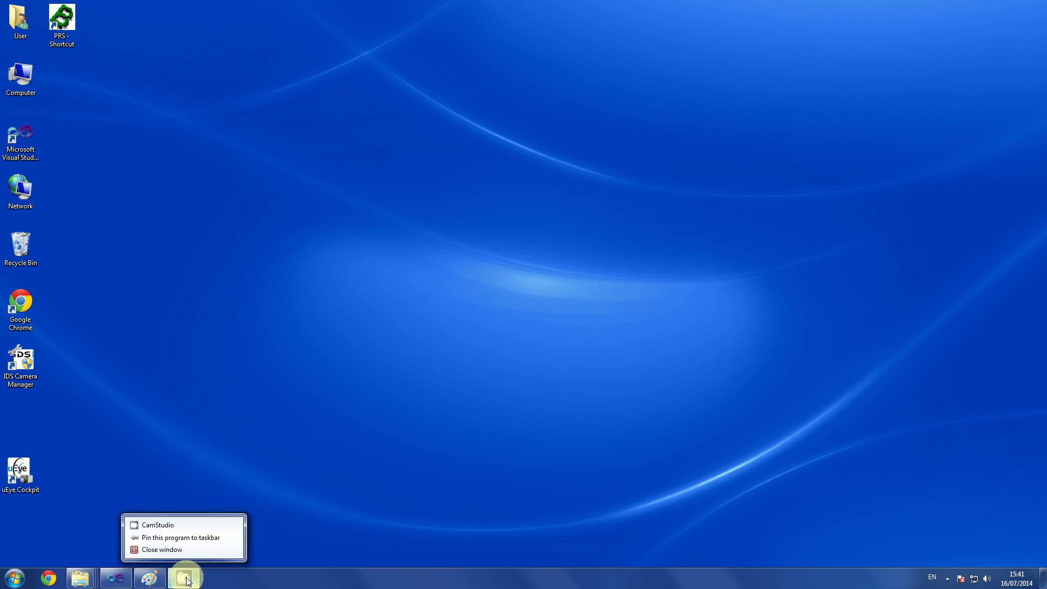
{"action": "left_click", "coordinate": [187, 579]}
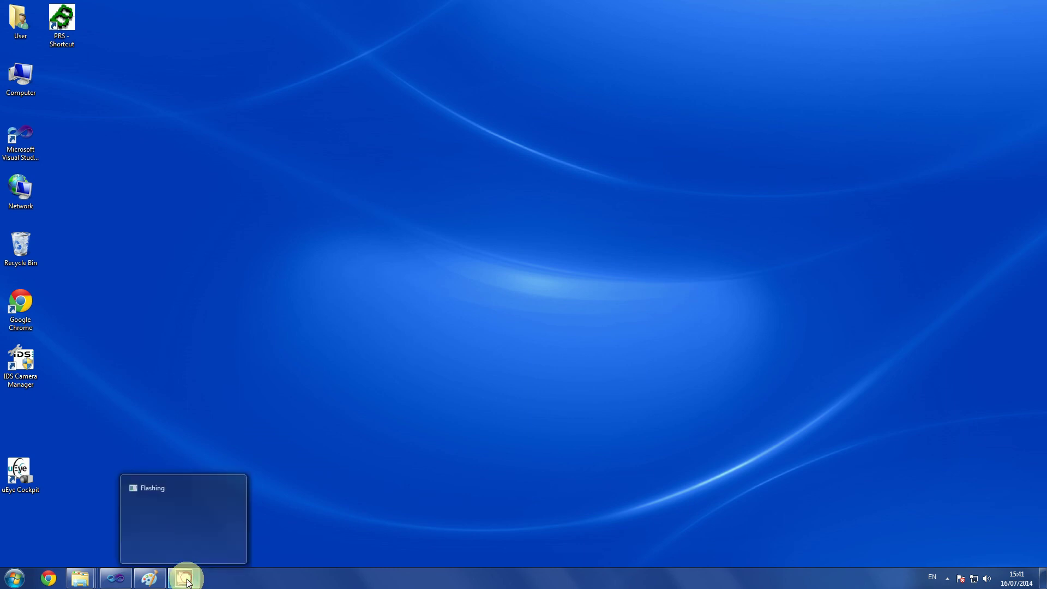
{"action": "left_click", "coordinate": [181, 528]}
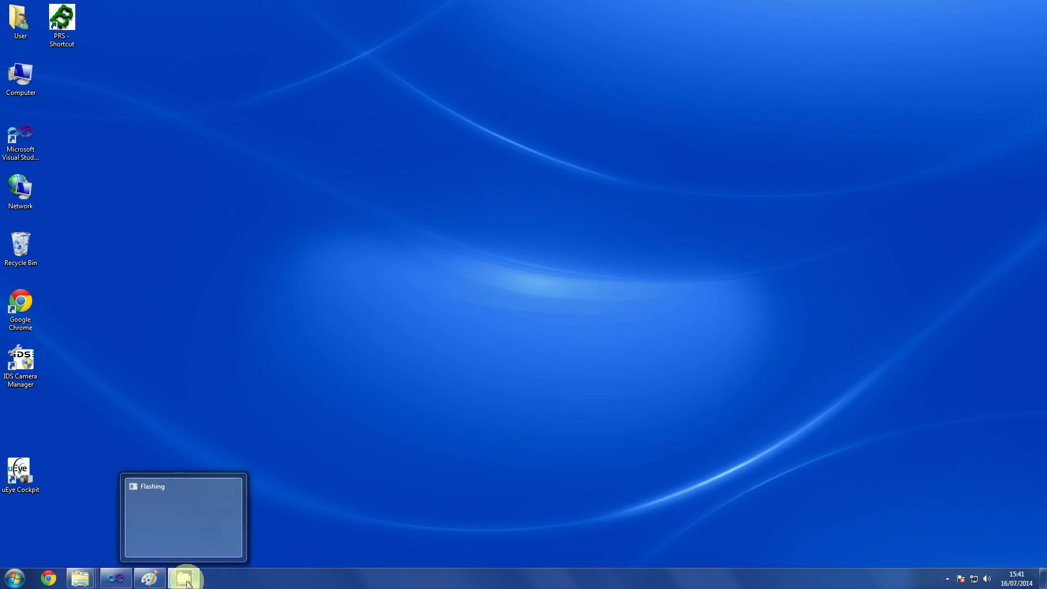
{"action": "left_click", "coordinate": [946, 579]}
{"action": "right_click", "coordinate": [947, 522]}
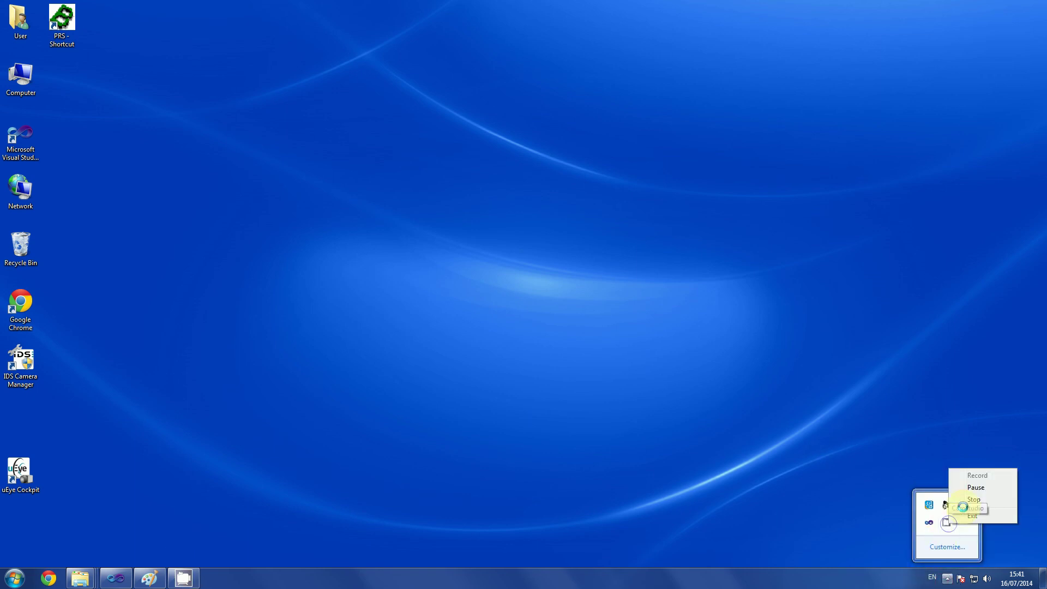
{"action": "left_click", "coordinate": [965, 503]}
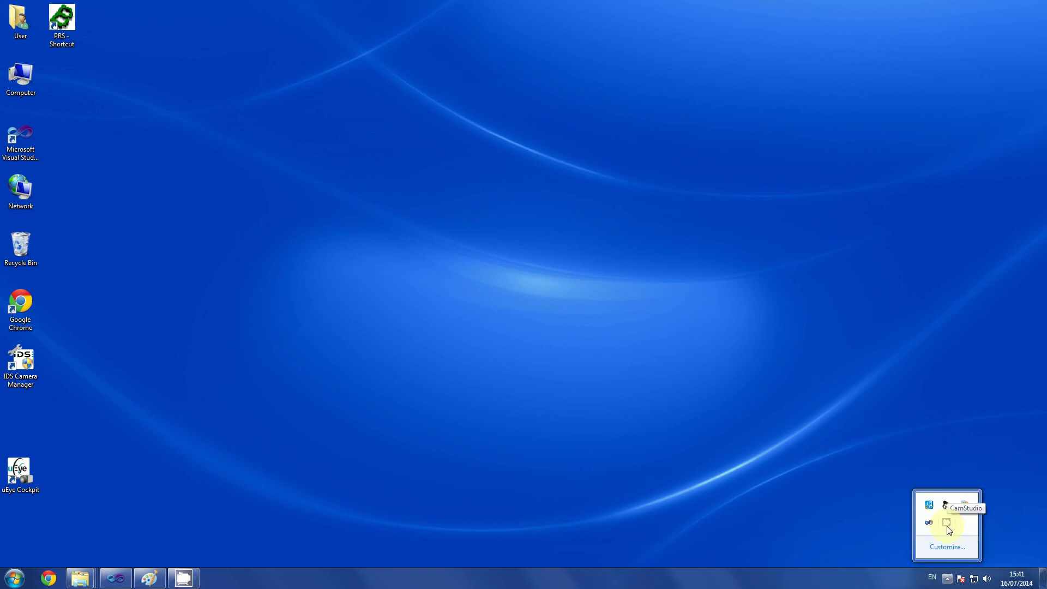
{"action": "key", "text": "alt+Tab"}
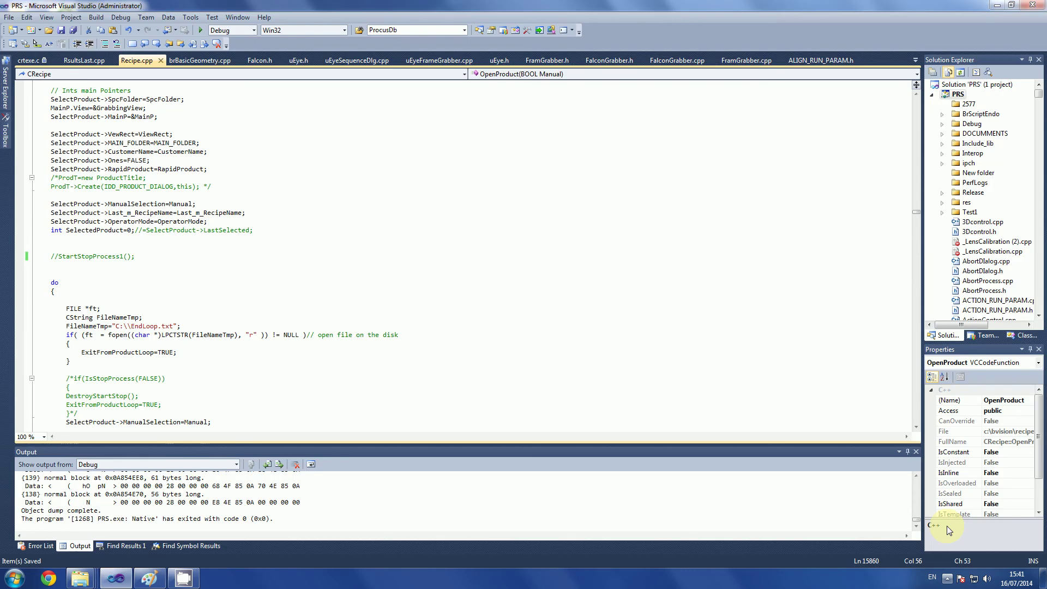
{"action": "key", "text": "alt+Tab"}
{"action": "key", "text": "alt+Tab"}
{"action": "key", "text": "alt+Tab"}
{"action": "key", "text": "alt+Tab"}
{"action": "key", "text": "alt+Tab"}
{"action": "key", "text": "alt+Tab"}
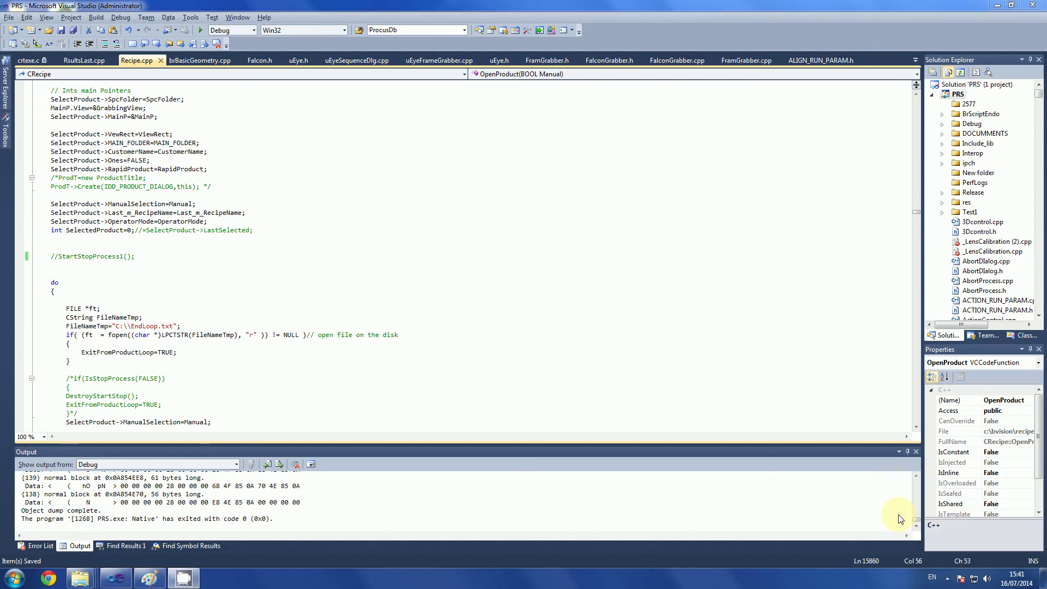
{"action": "key", "text": "alt+Tab"}
{"action": "right_click", "coordinate": [183, 577]}
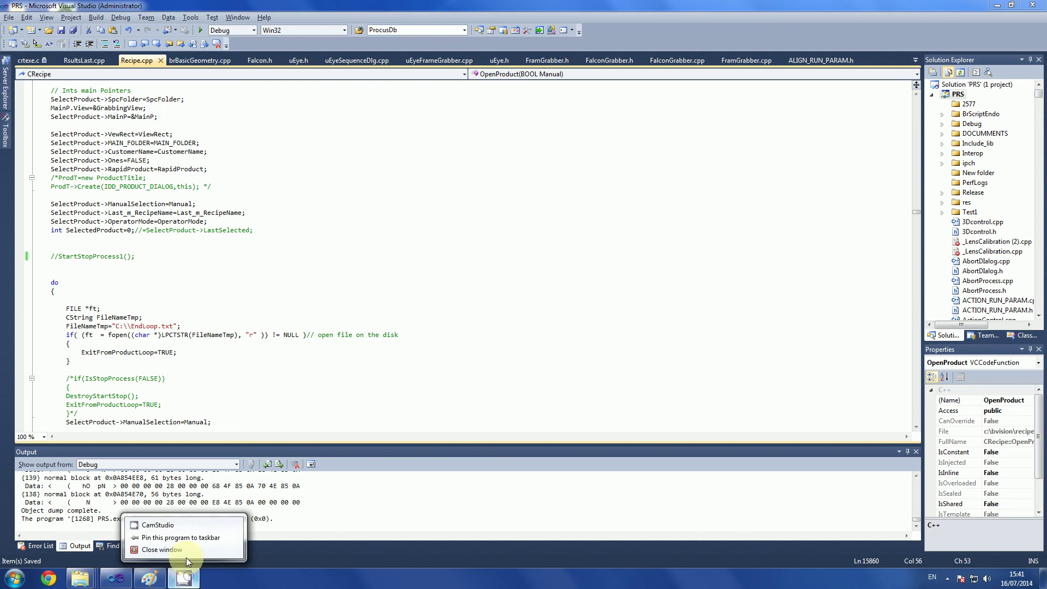
{"action": "left_click", "coordinate": [948, 577]}
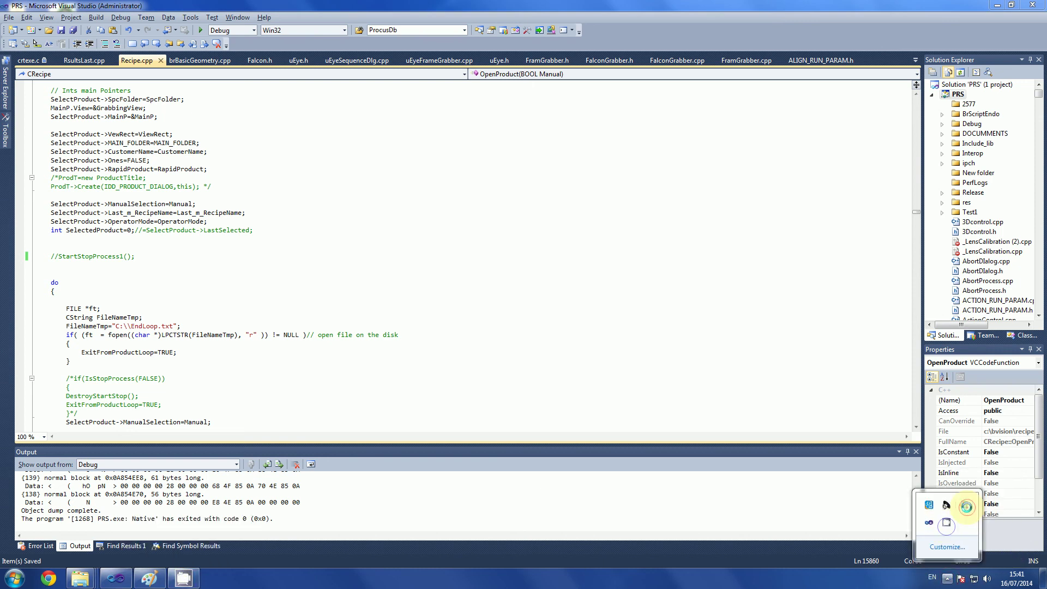
{"action": "key", "text": "alt+Tab"}
{"action": "key", "text": "alt+Tab"}
{"action": "key", "text": "alt+Tab"}
{"action": "key", "text": "alt+Tab"}
{"action": "key", "text": "alt+Tab"}
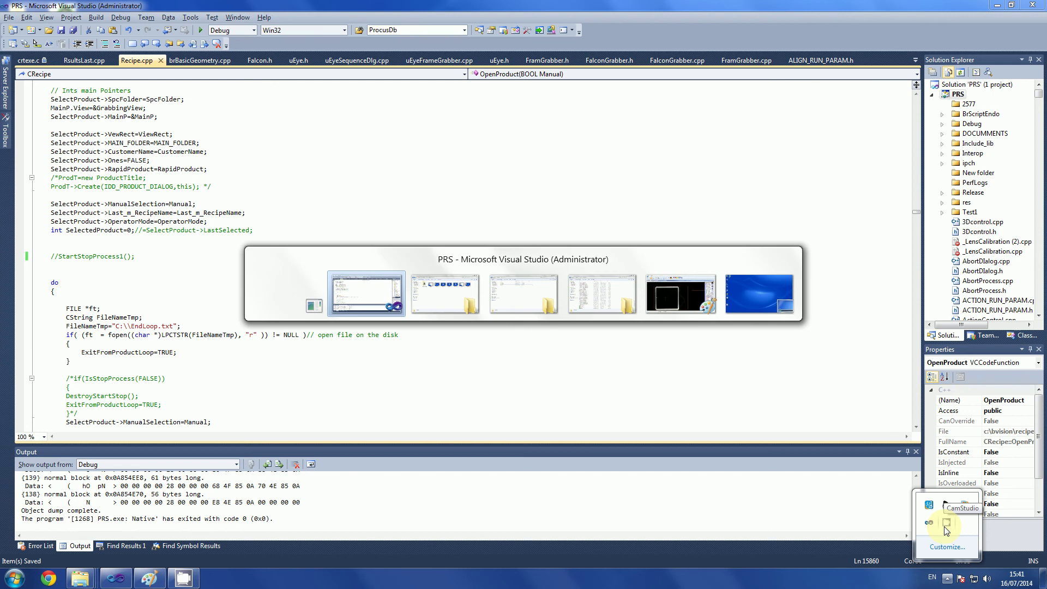